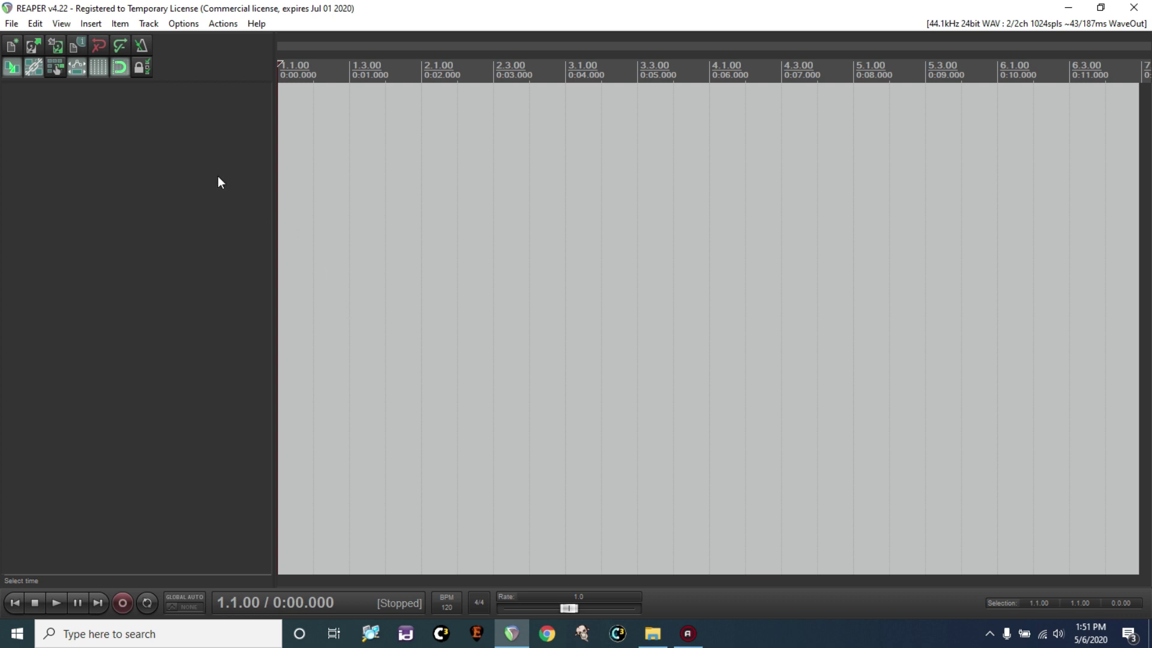
# Load the RBN Blank Template project template.
pyautogui.click(11, 23)
pyautogui.moveTo(127, 109)
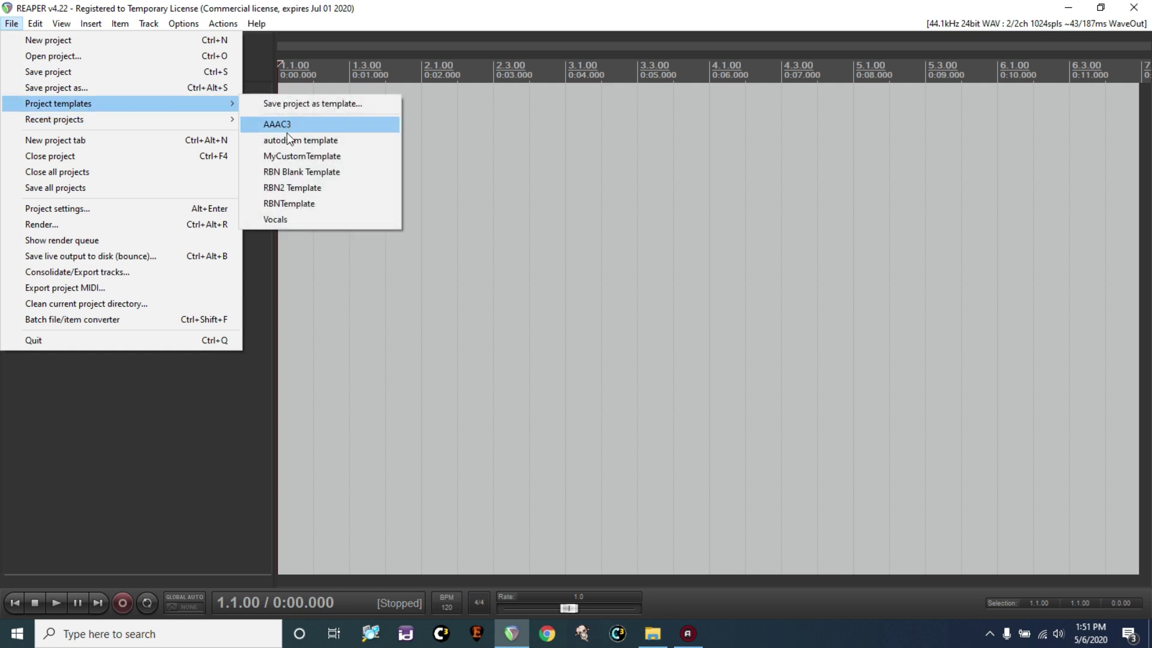
pyautogui.click(291, 172)
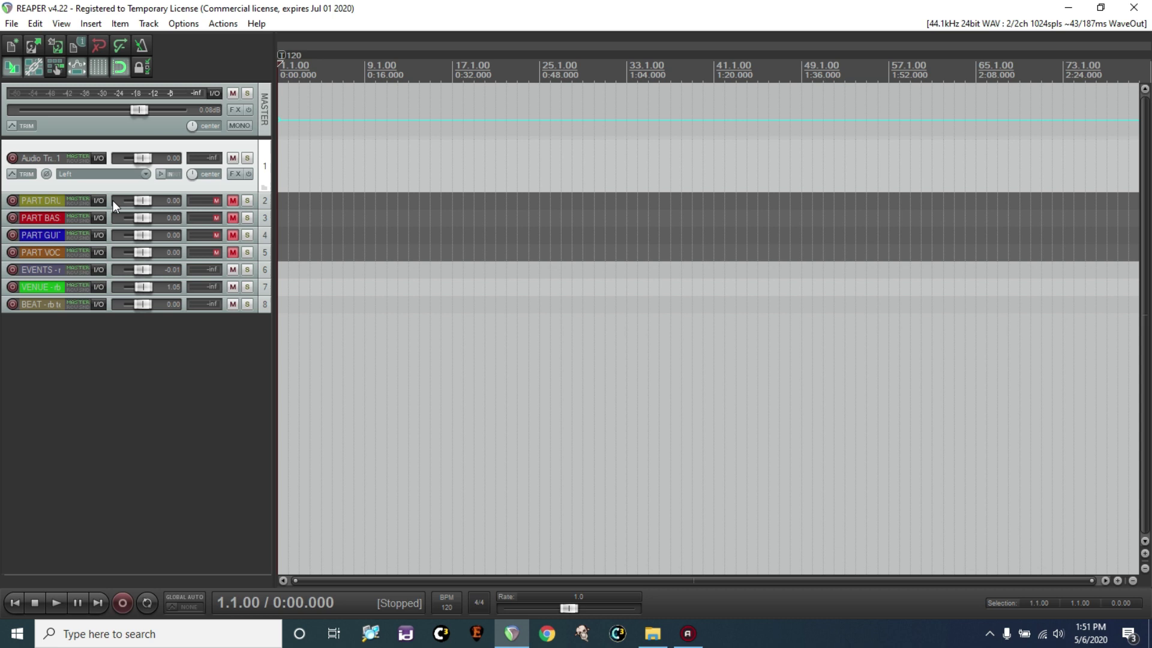
# Load the MyCustomTemplate project template.
pyautogui.click(16, 24)
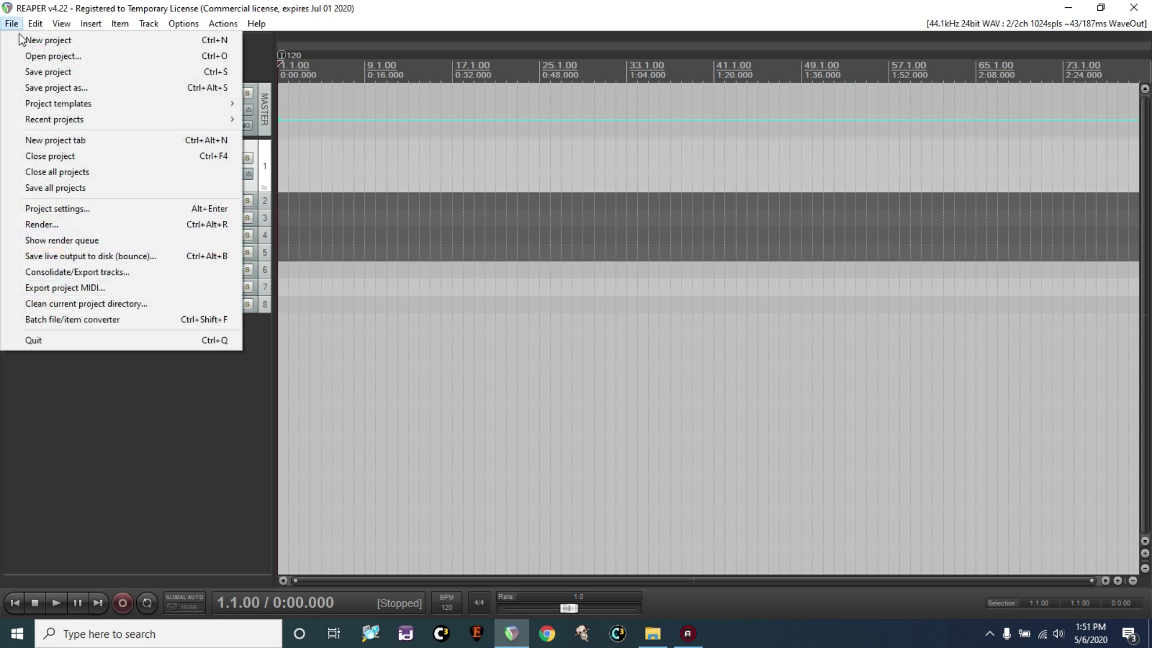
pyautogui.moveTo(93, 107)
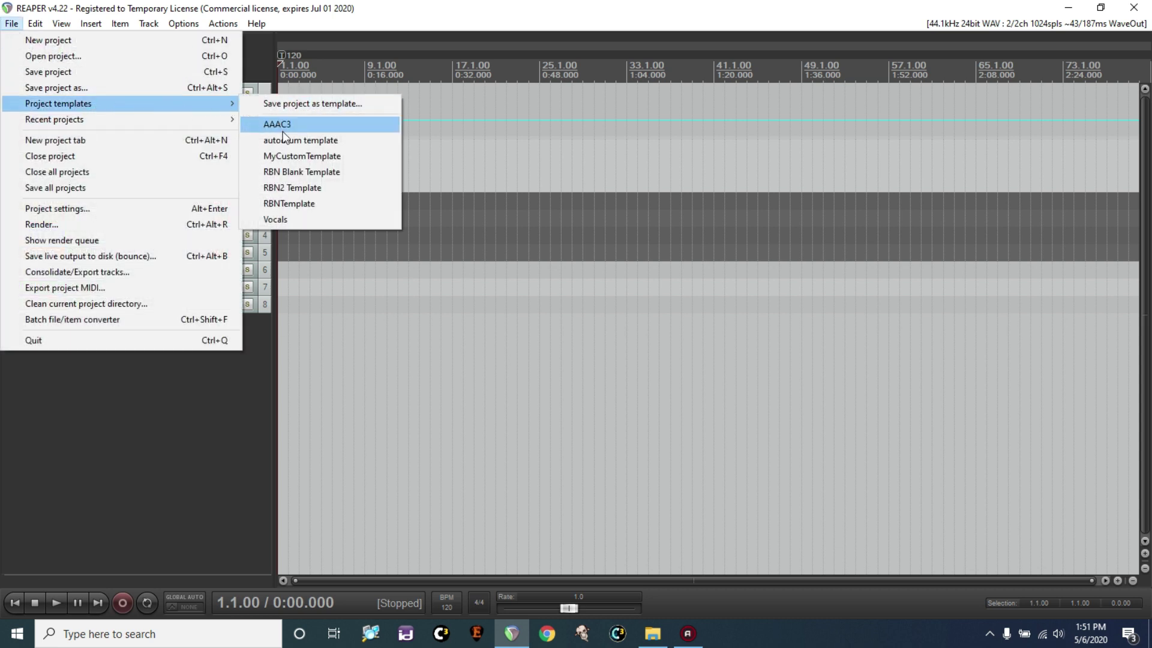
pyautogui.click(295, 155)
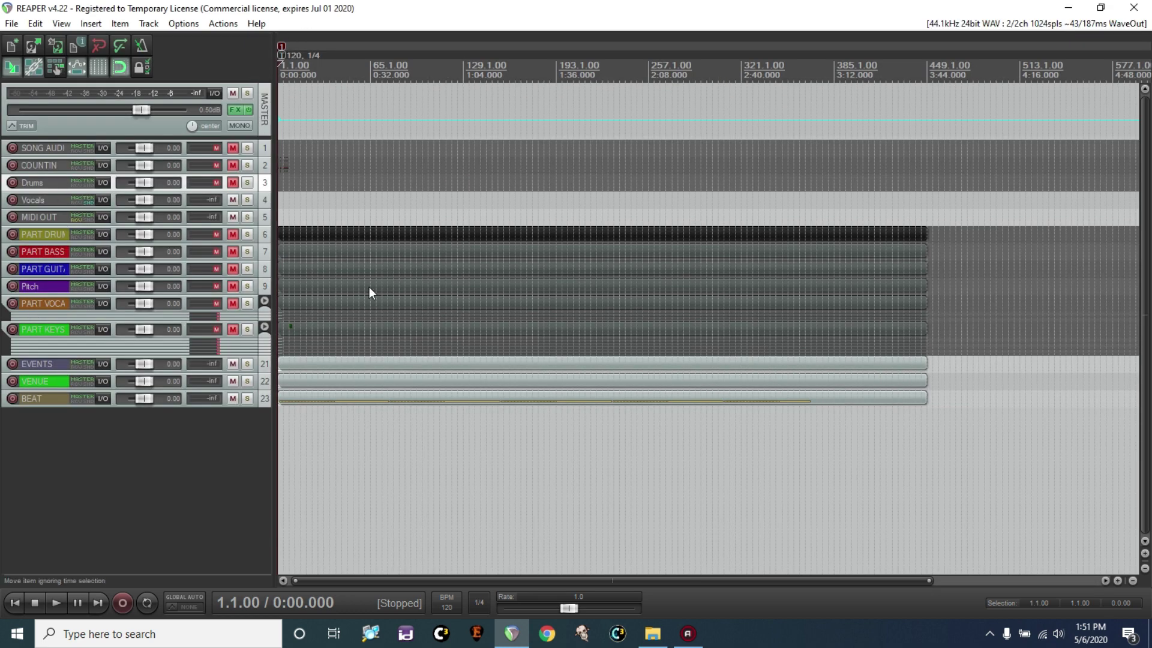
# Replace the current project with the RBN Blank Template project template again.
pyautogui.click(8, 24)
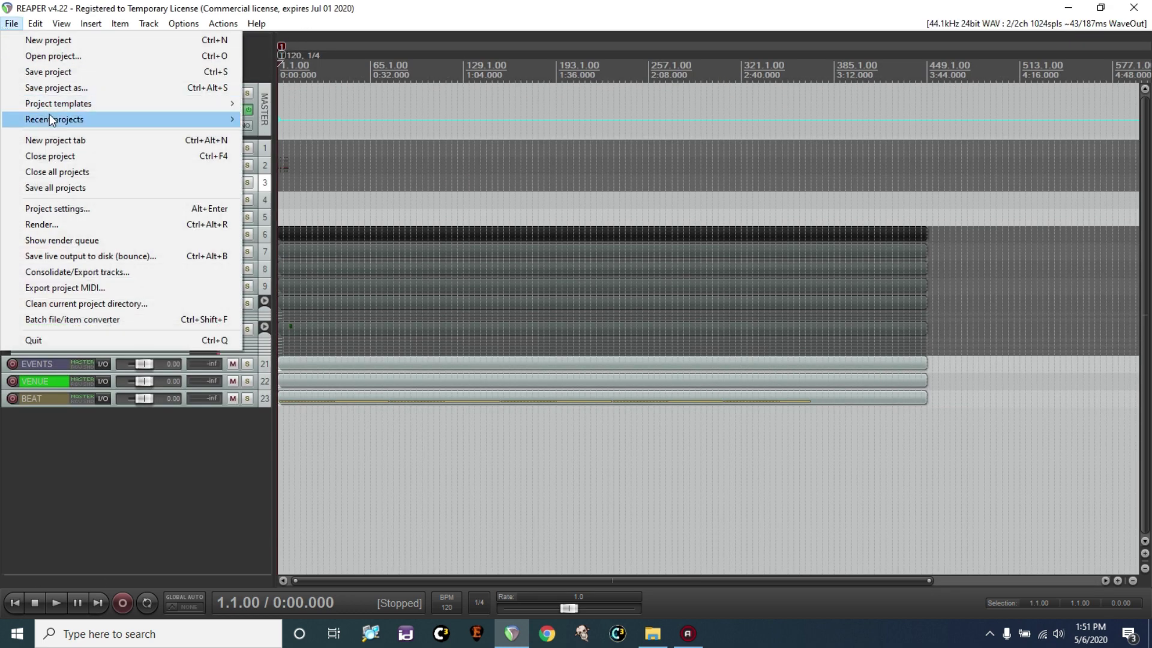
pyautogui.moveTo(154, 107)
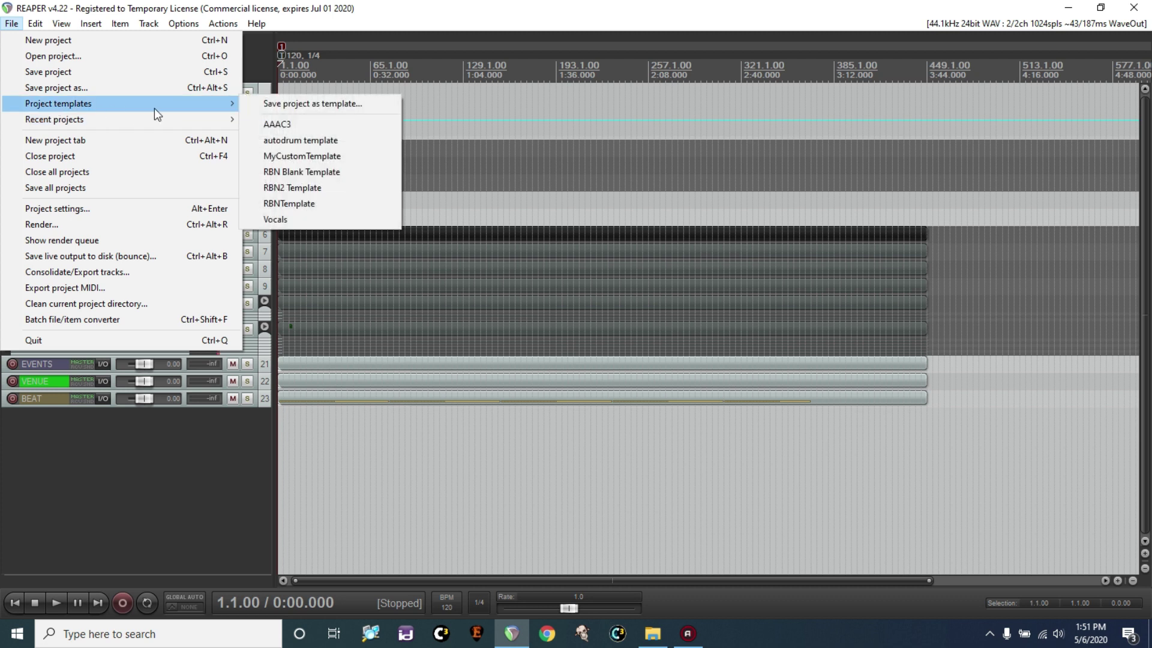
pyautogui.click(323, 172)
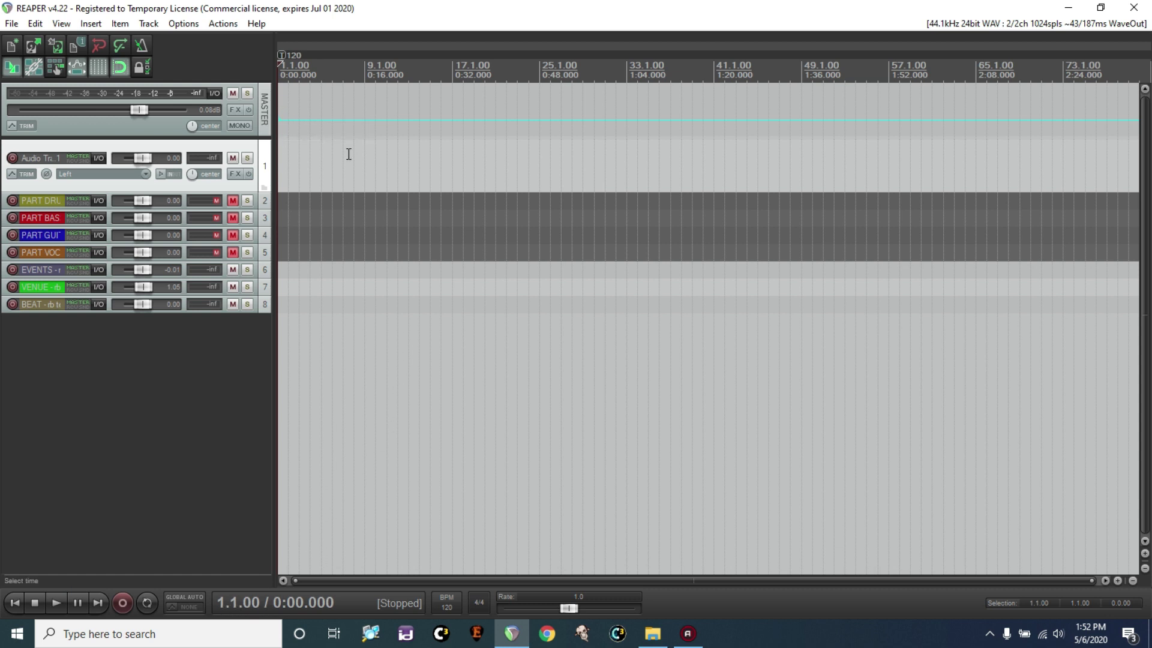
# Add a marker at the project start and leave the edit cursor at 1.1.00.
pyautogui.press('m')
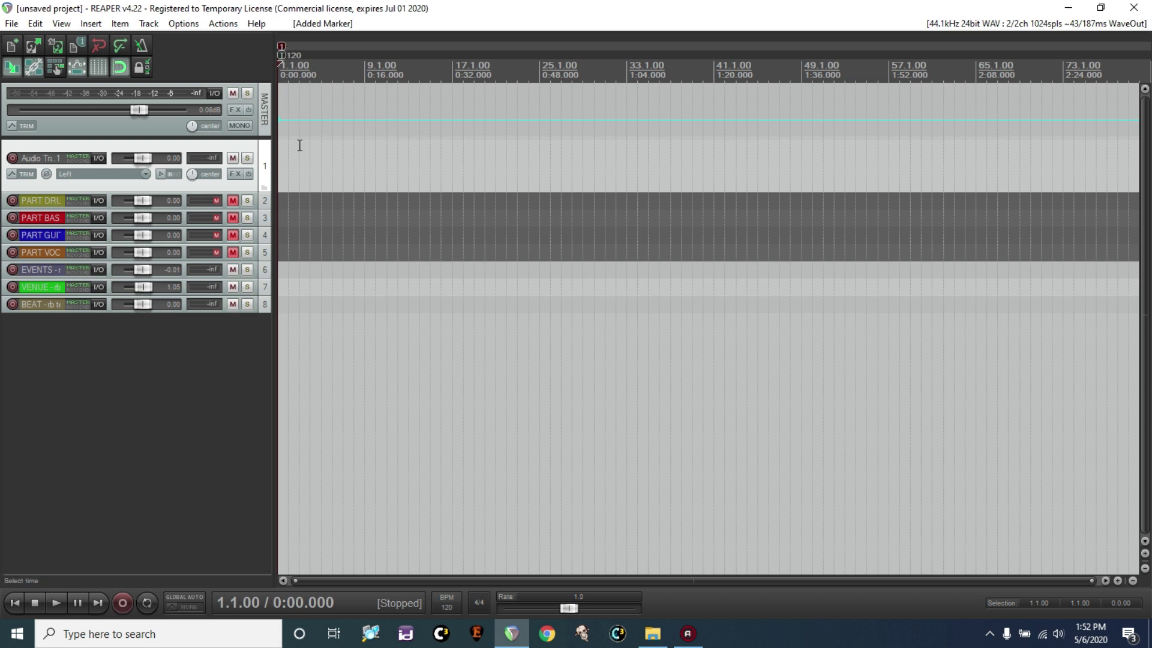
pyautogui.click(836, 188)
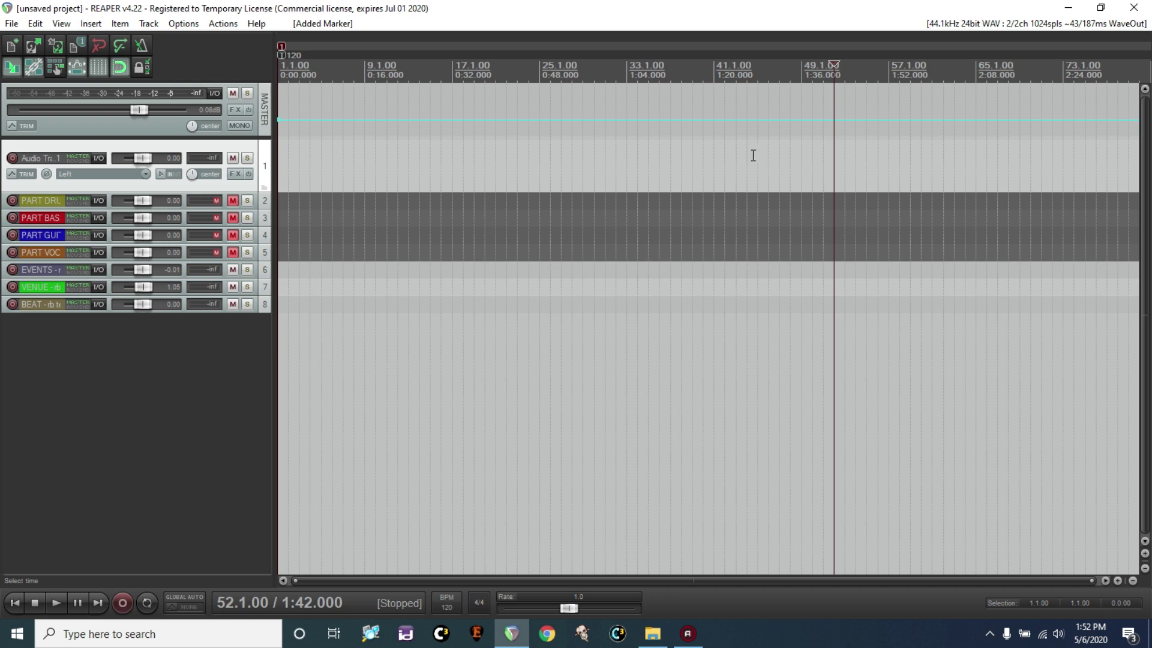
pyautogui.press('Home')
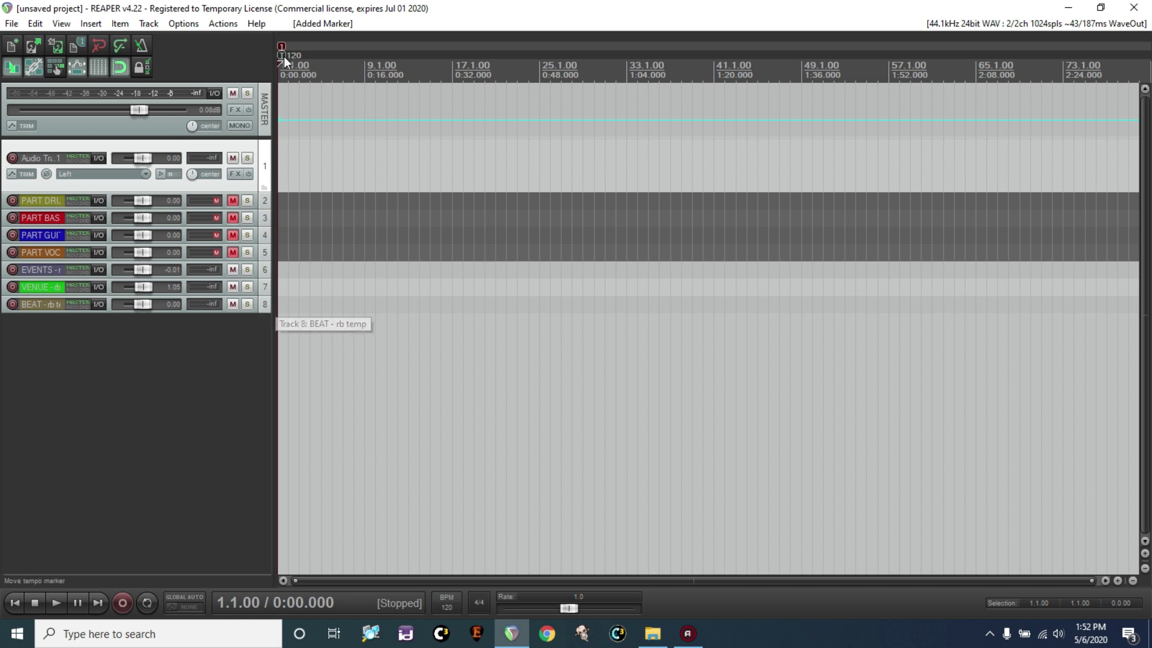
# Find the Marker Tempo custom action in the action list and view the dialog for creating a custom action.
pyautogui.click(229, 29)
pyautogui.click(226, 38)
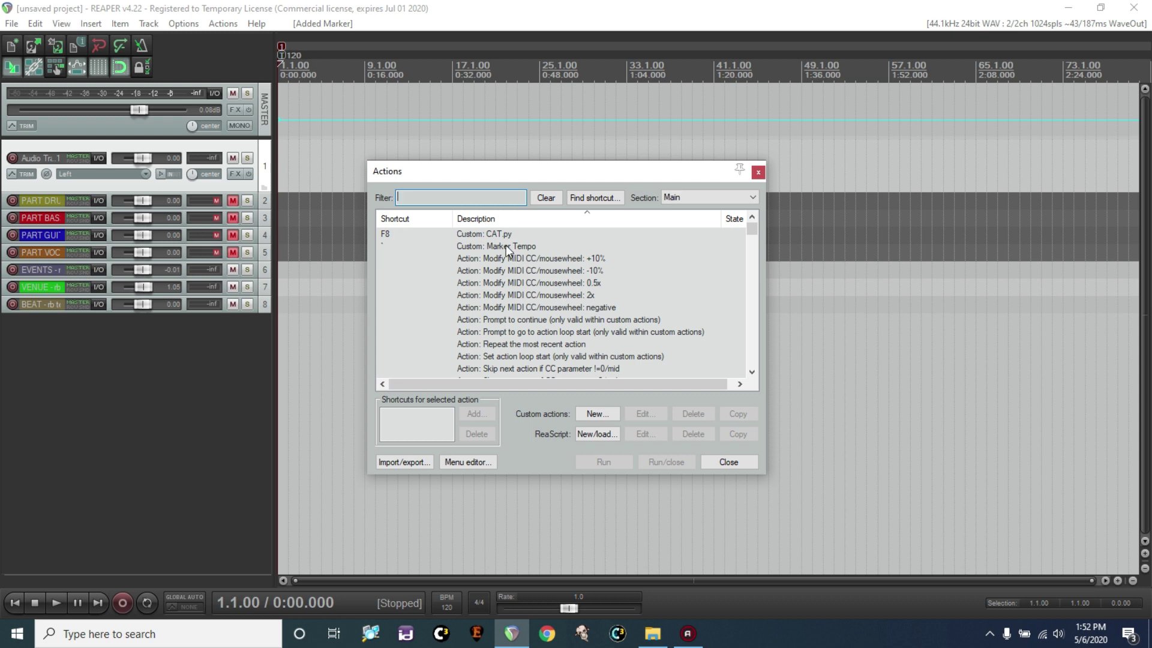
pyautogui.click(509, 246)
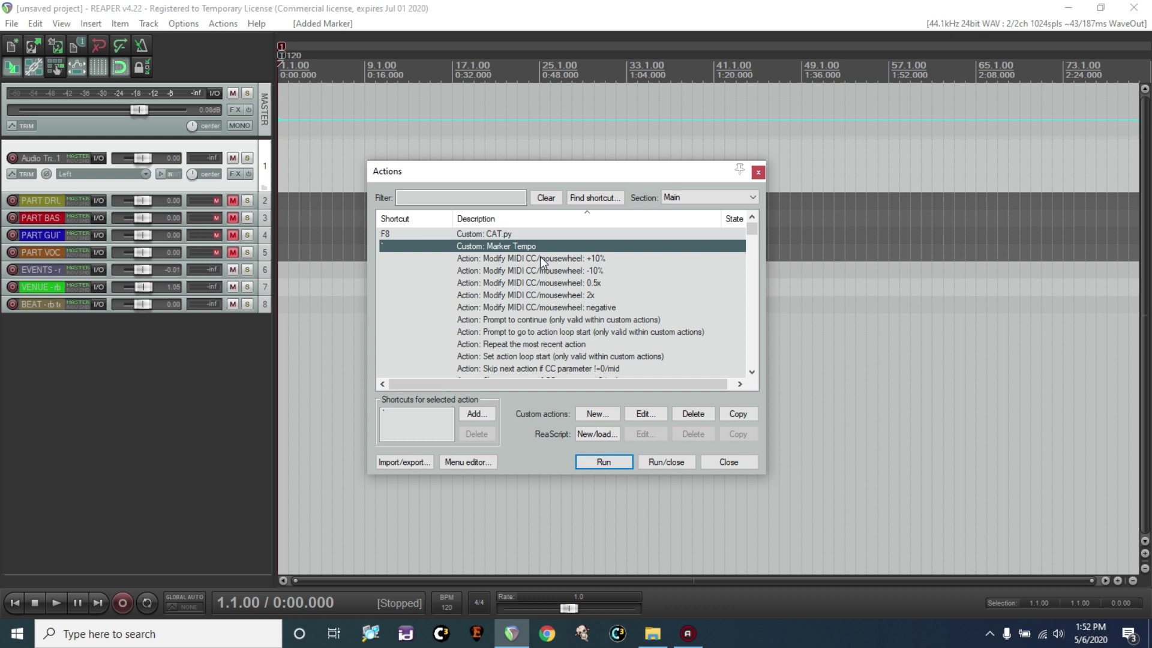
pyautogui.click(596, 415)
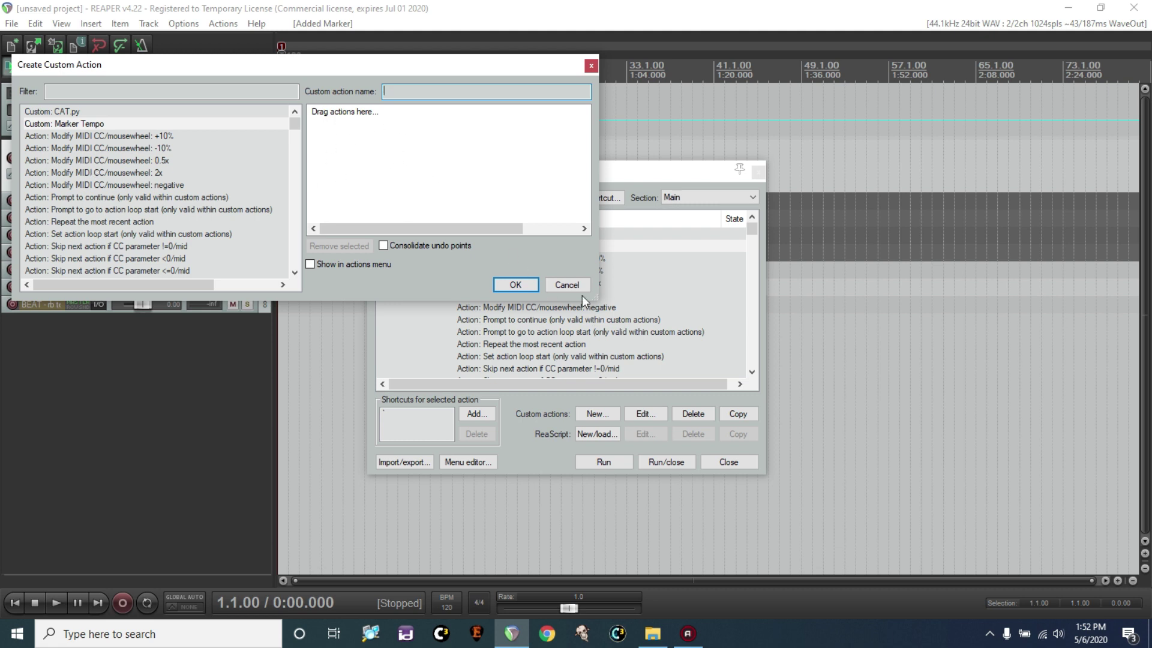
pyautogui.click(571, 283)
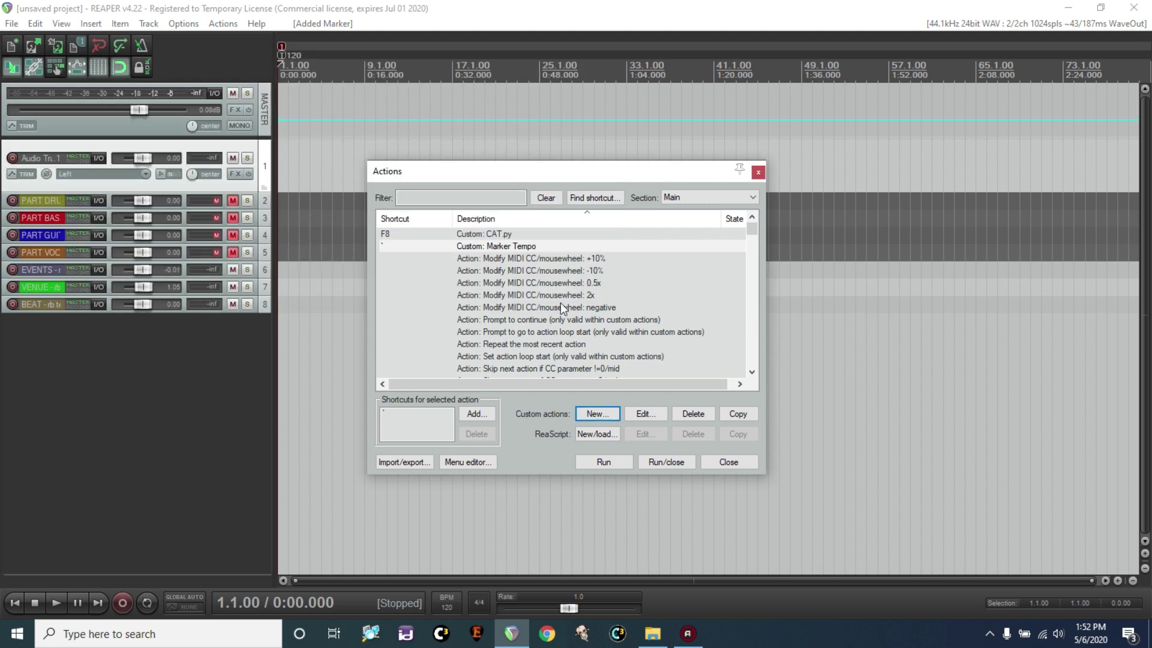
# View the shortcut assignment dialog for the Marker Tempo custom action without assigning a new shortcut.
pyautogui.click(434, 412)
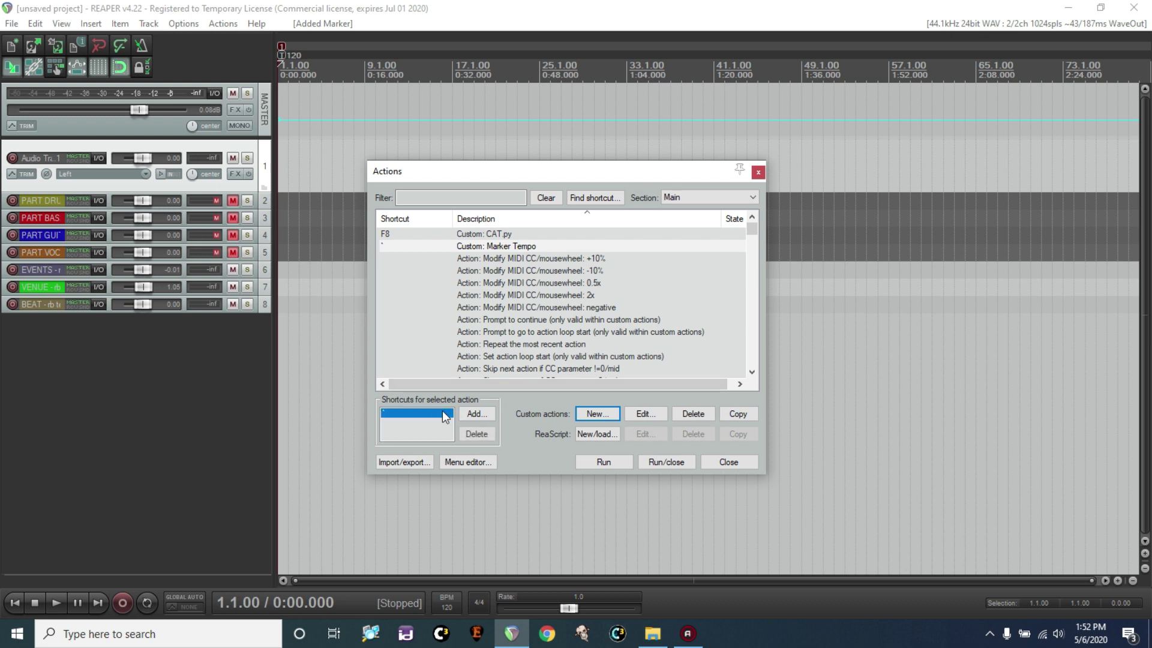
pyautogui.click(477, 414)
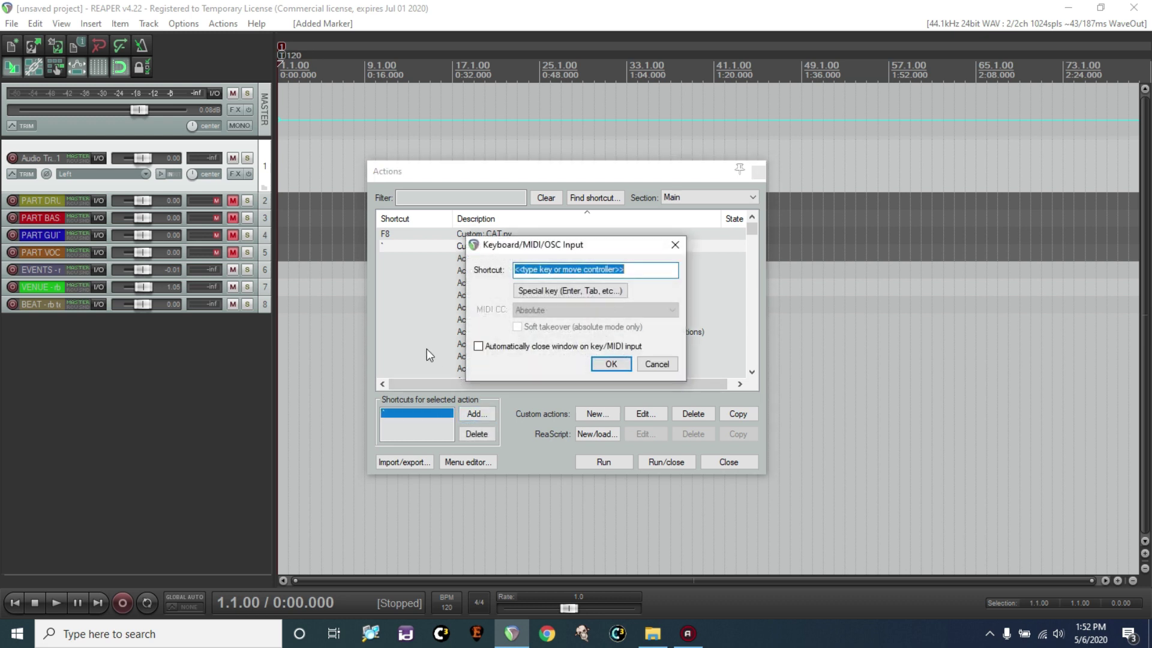
pyautogui.click(654, 366)
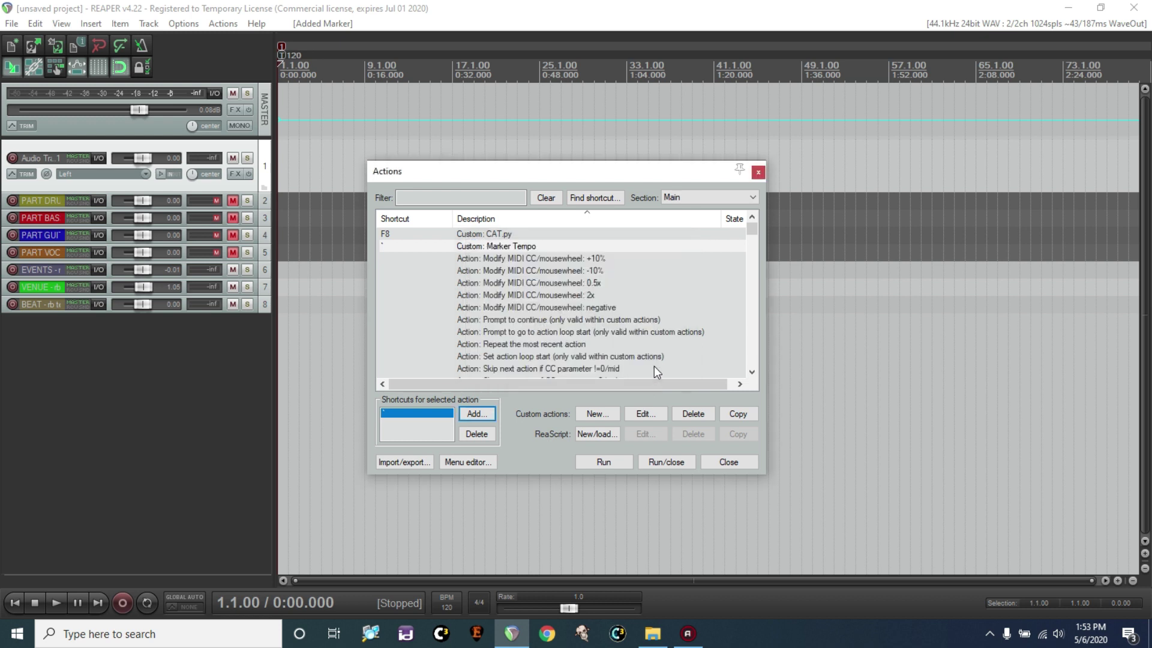
# Examine the actions that make up the Marker Tempo custom action and filter the available actions by "markers", without saving changes.
pyautogui.click(487, 247)
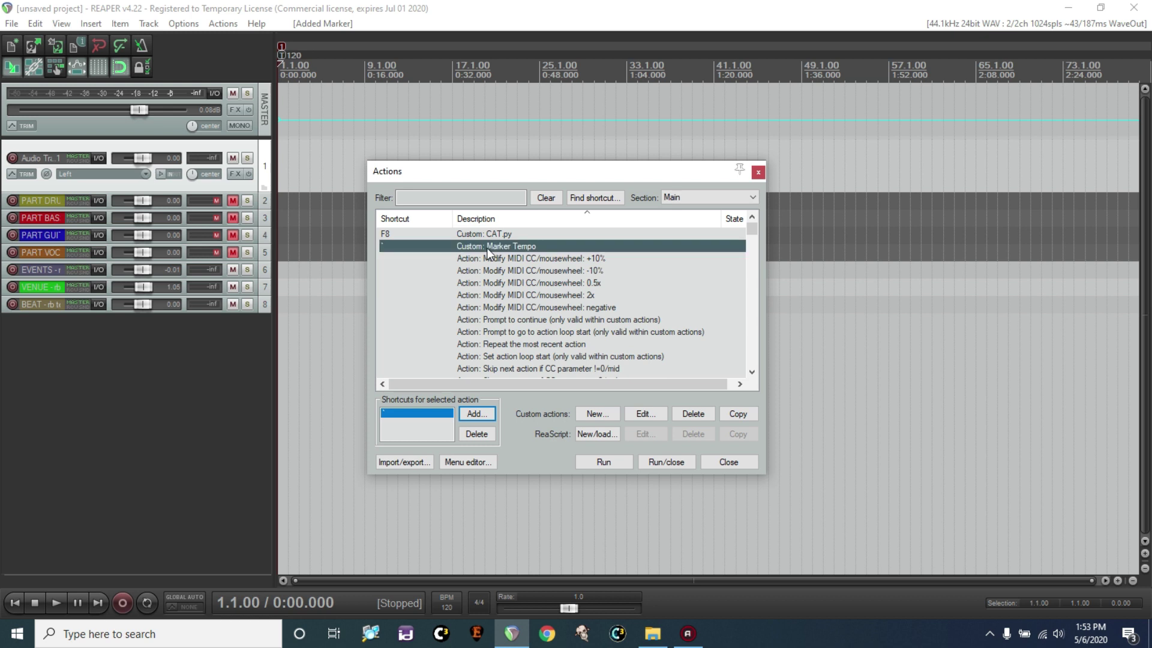
pyautogui.click(645, 414)
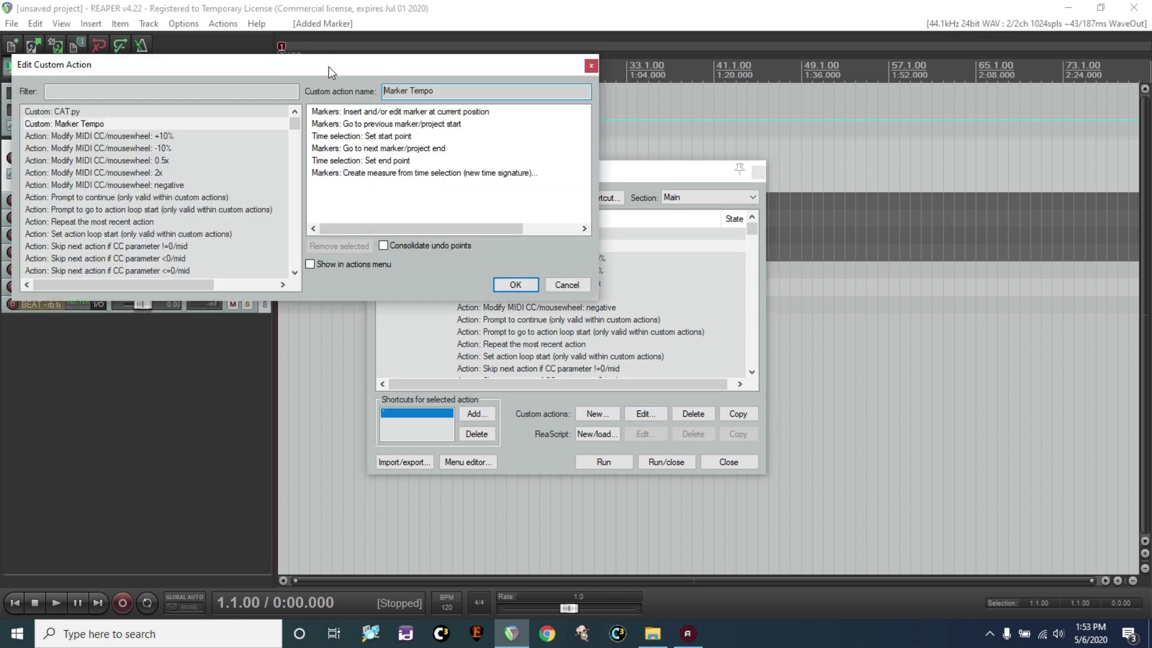
pyautogui.moveTo(329, 65); pyautogui.dragTo(577, 219)
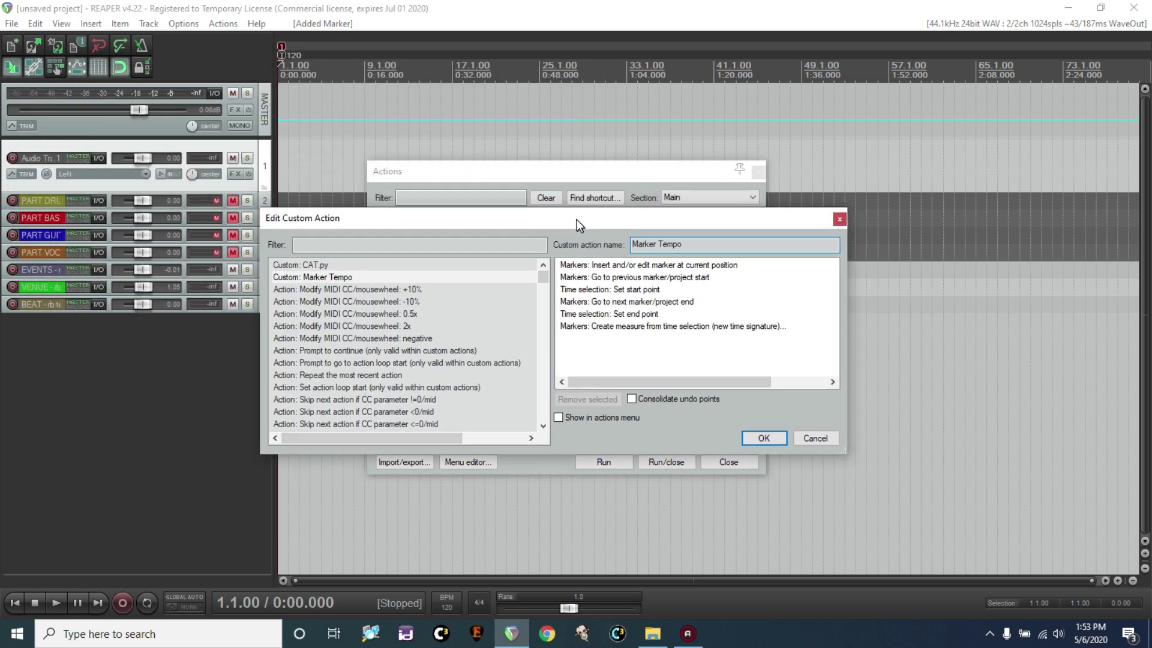
pyautogui.click(397, 244)
pyautogui.write('markers')
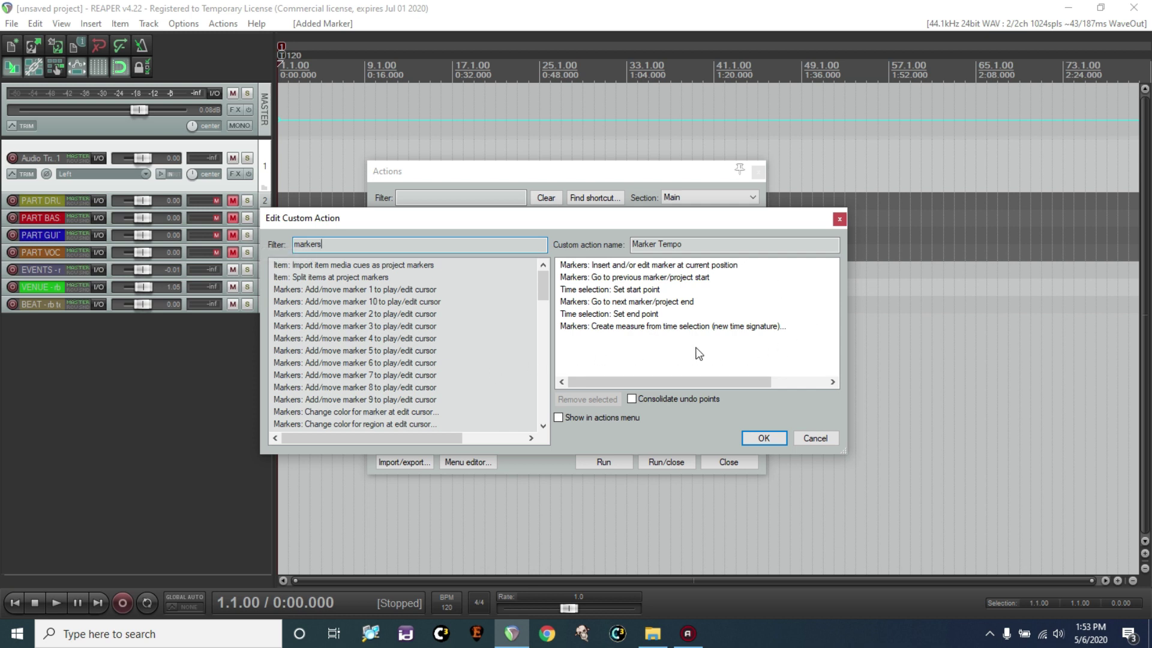
pyautogui.click(820, 439)
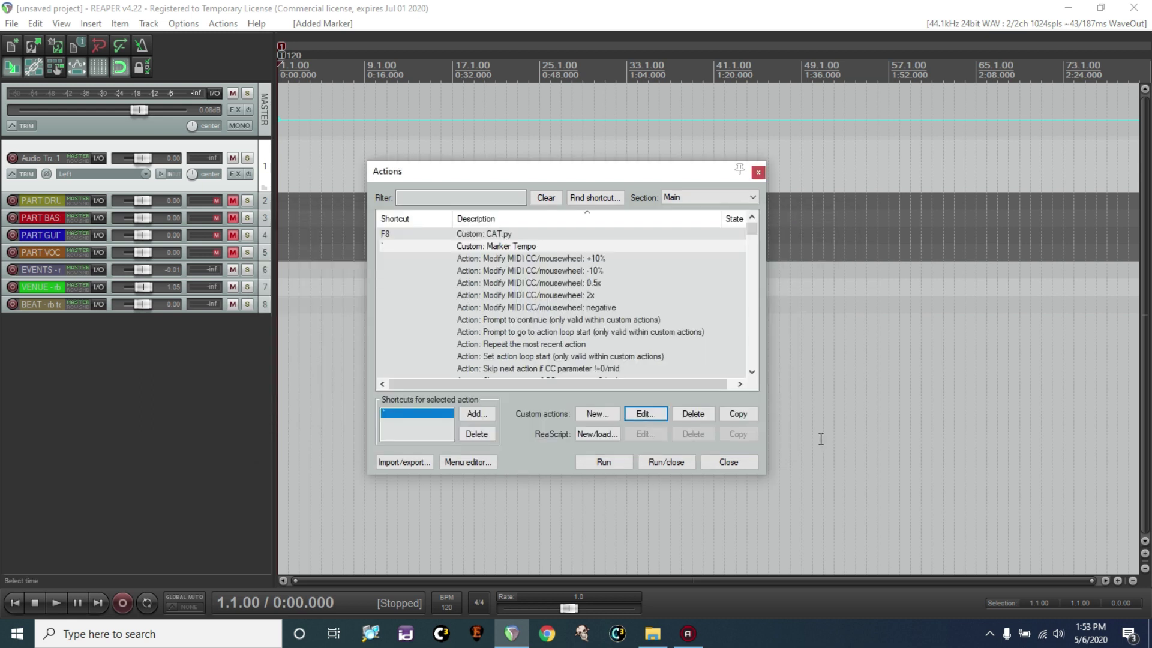
# Filter the action list by "markers" and check the shortcut of "Markers: Remove all markers from time selection".
pyautogui.click(452, 198)
pyautogui.write('markers')
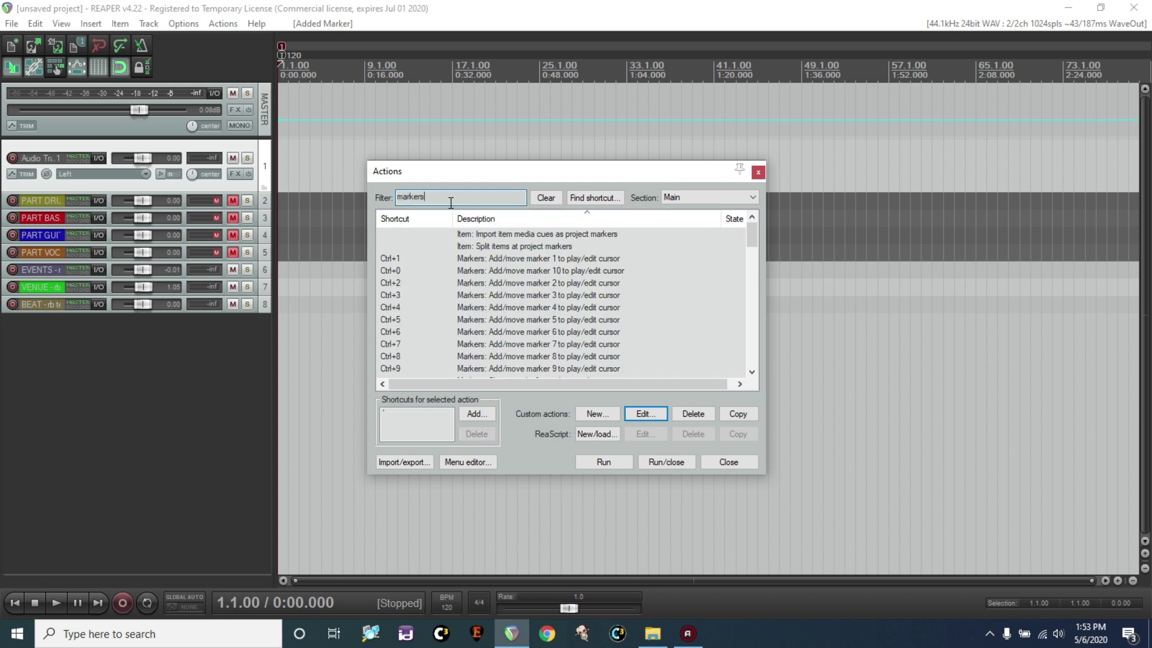
pyautogui.moveTo(755, 235); pyautogui.dragTo(775, 348)
pyautogui.click(607, 309)
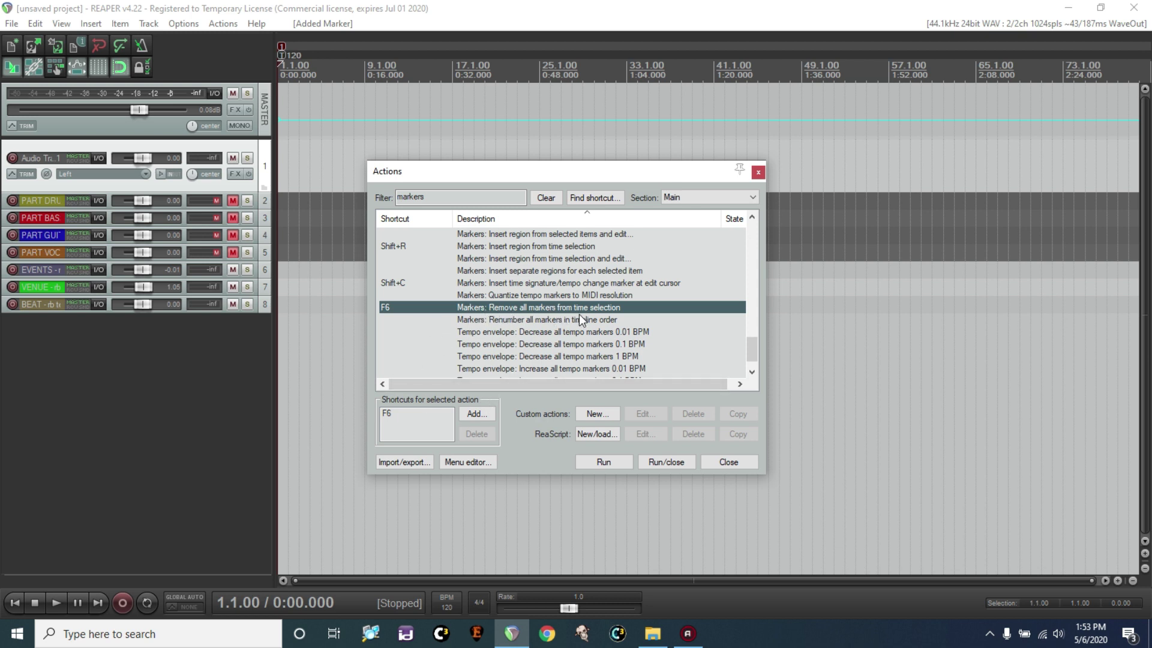
pyautogui.click(728, 462)
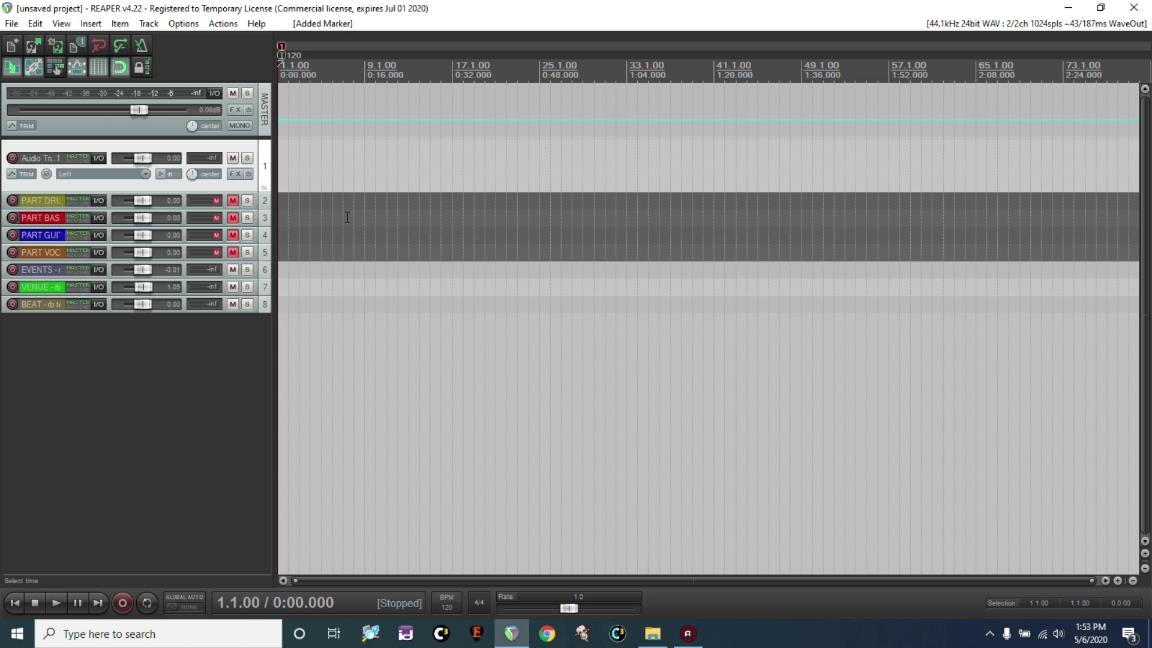
# Insert Words.mp3 from the MissingPersonsWords folder onto the audio track at the project start.
pyautogui.click(409, 159)
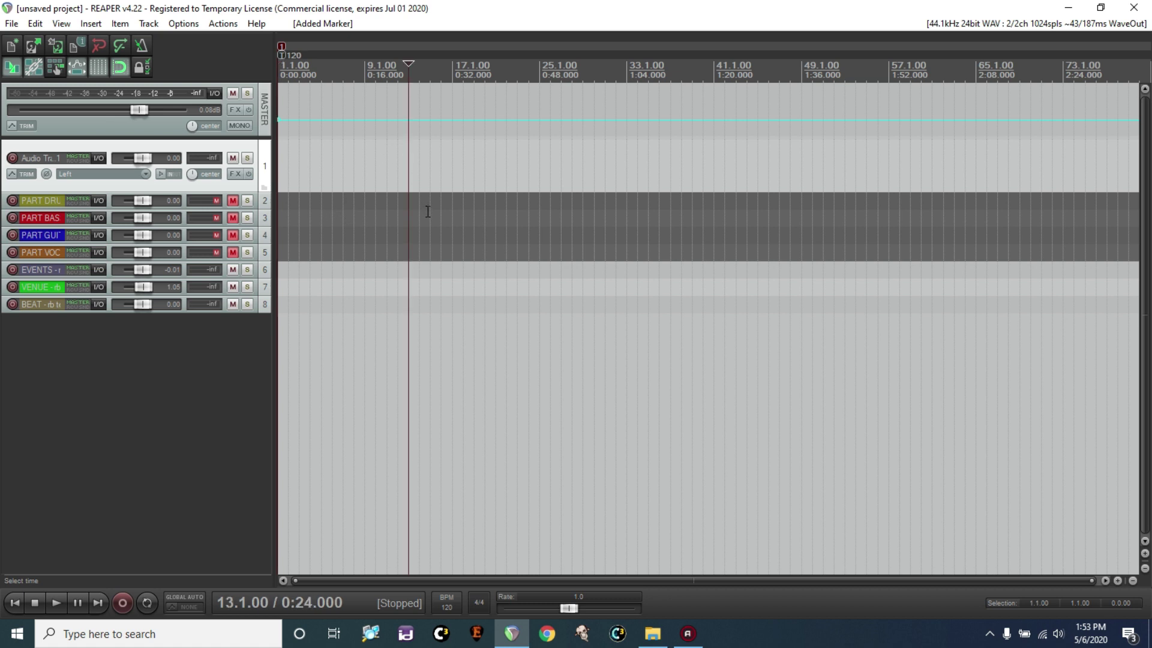
pyautogui.press('Home')
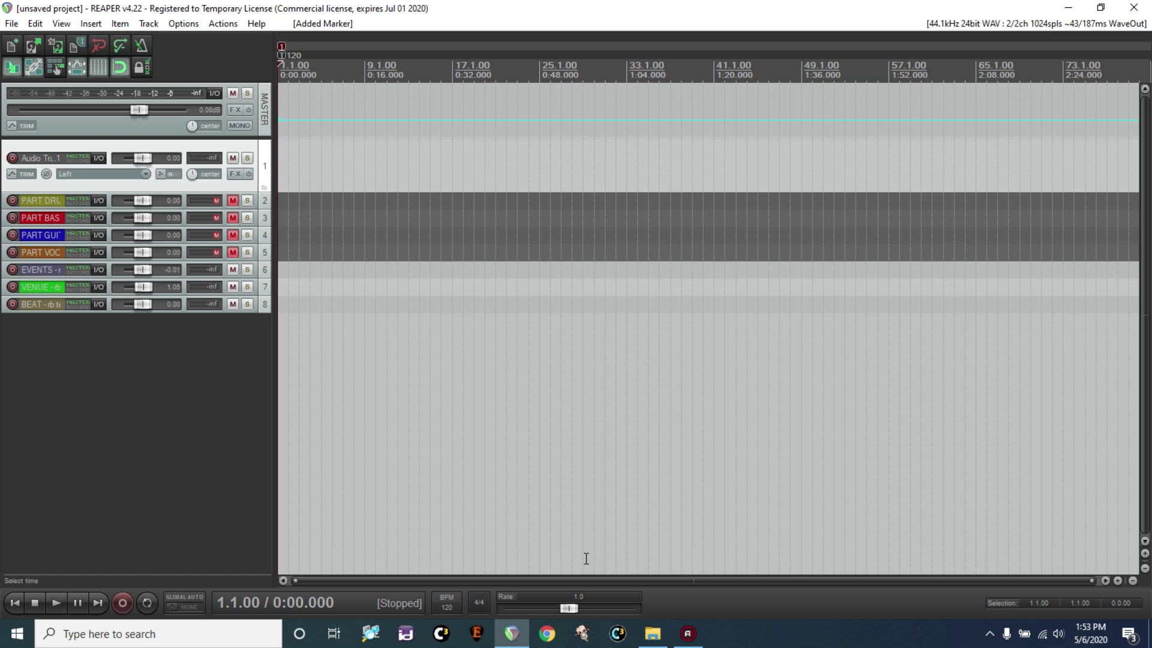
pyautogui.click(653, 632)
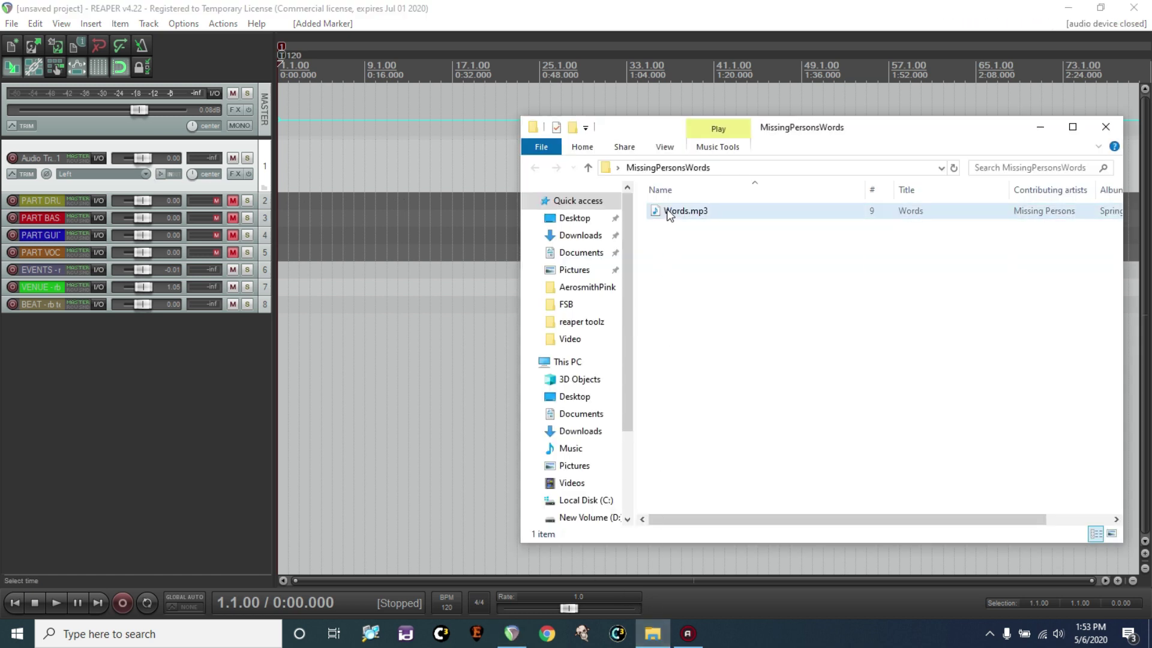
pyautogui.moveTo(669, 214); pyautogui.dragTo(96, 165)
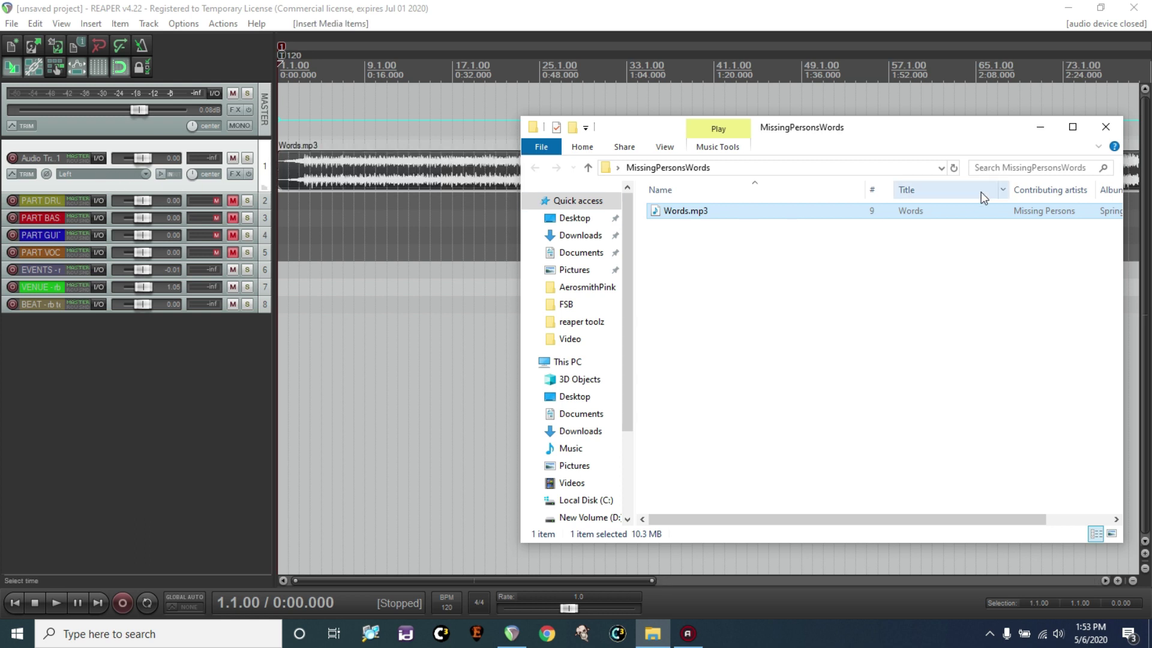
pyautogui.click(1037, 129)
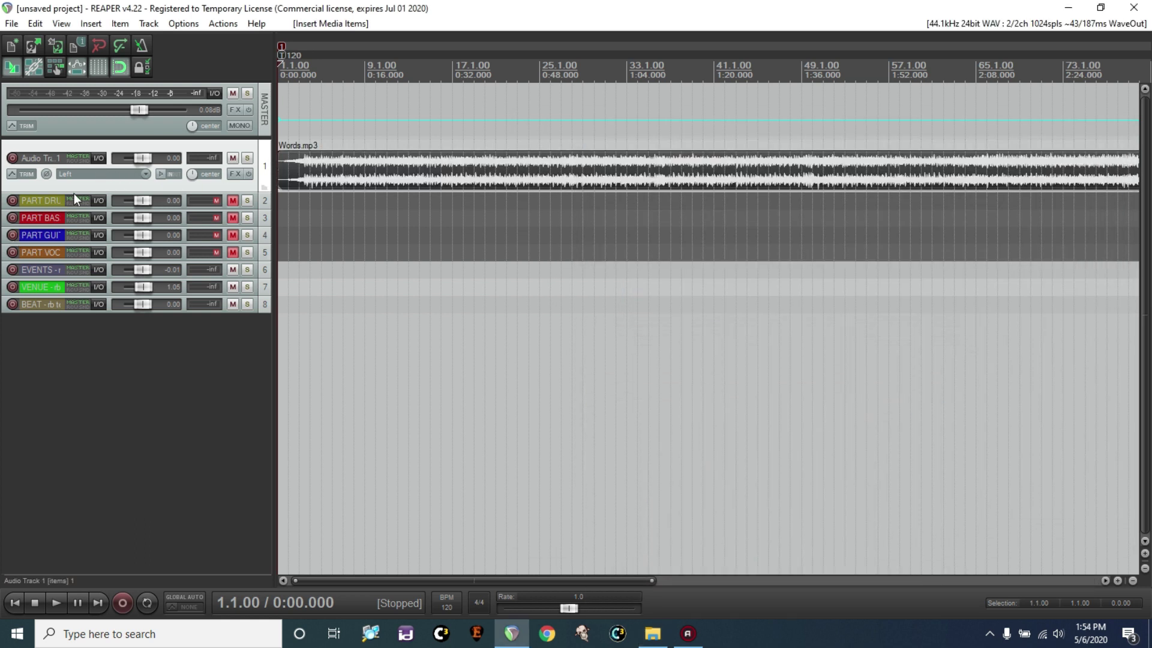
# Enlarge the audio track's height and zoom the timeline to about the first 12 seconds of the Words.mp3 waveform.
pyautogui.moveTo(77, 190); pyautogui.dragTo(153, 545)
pyautogui.moveTo(652, 580); pyautogui.dragTo(336, 590)
pyautogui.scroll(4, 444, 447)
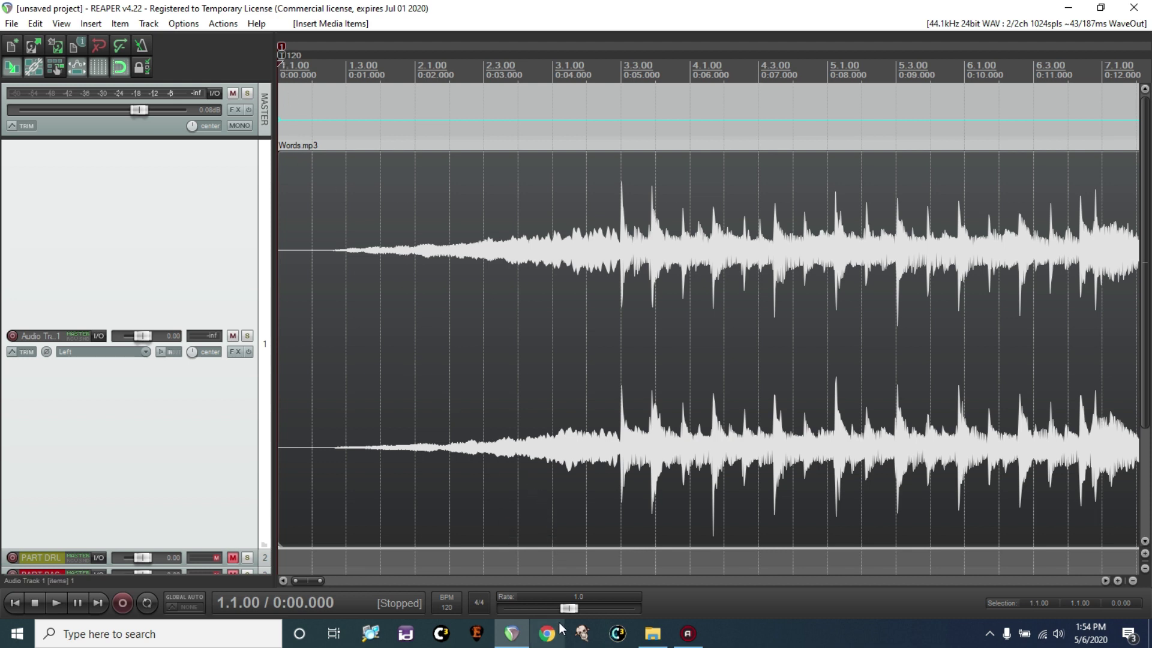
# Switch to Chrome, search Ultimate Guitar for "missing persons words" and check the tempo in the Pro version of the Words tab.
pyautogui.click(548, 634)
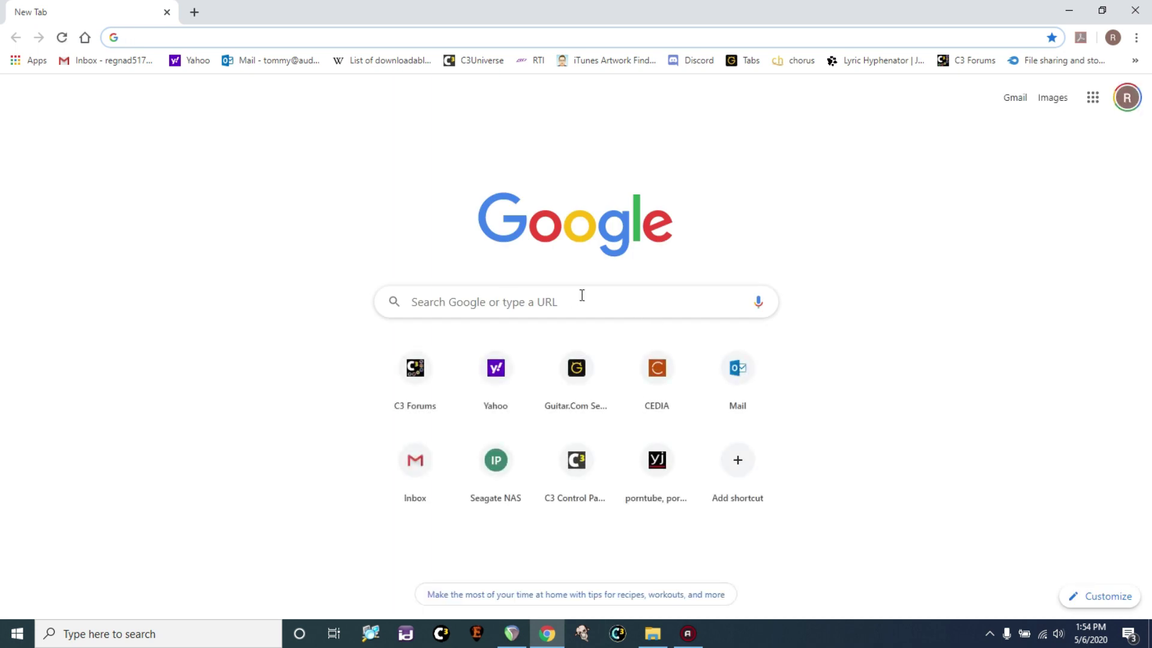
pyautogui.click(746, 60)
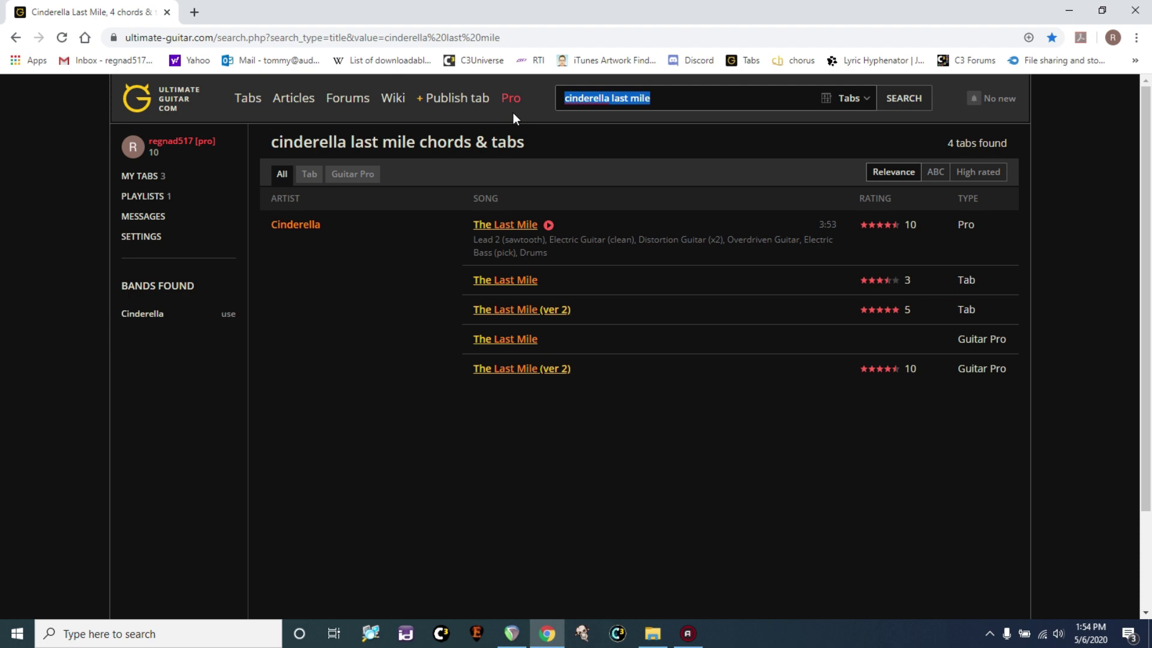
pyautogui.write('missing pe')
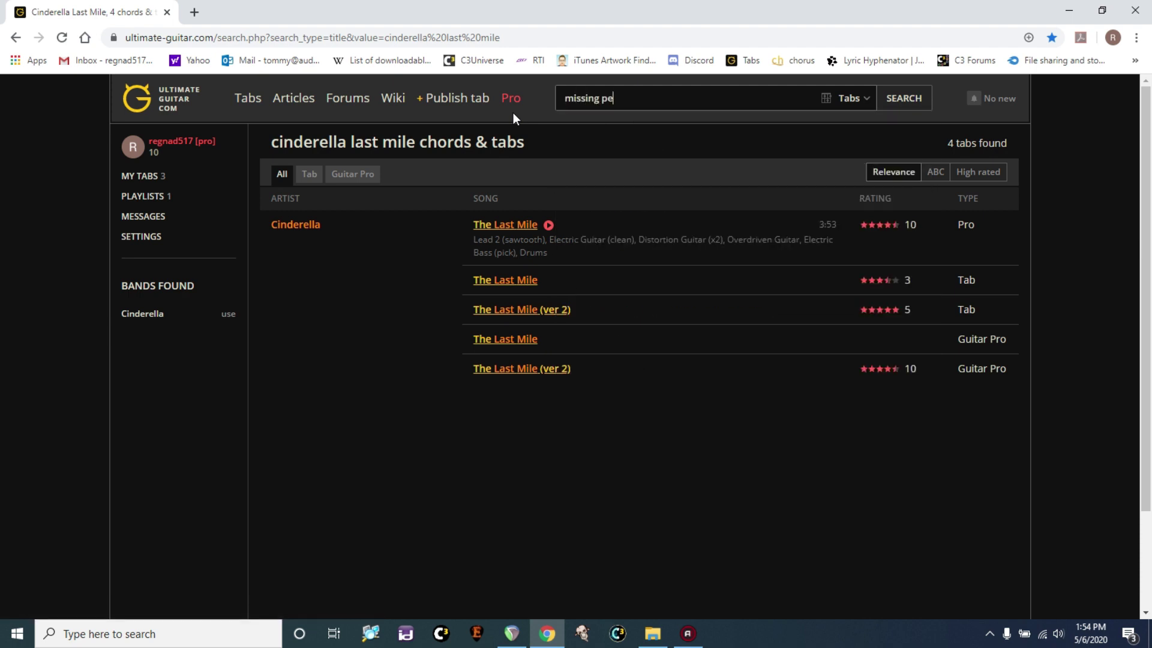
pyautogui.write('rsons words')
pyautogui.press('Return')
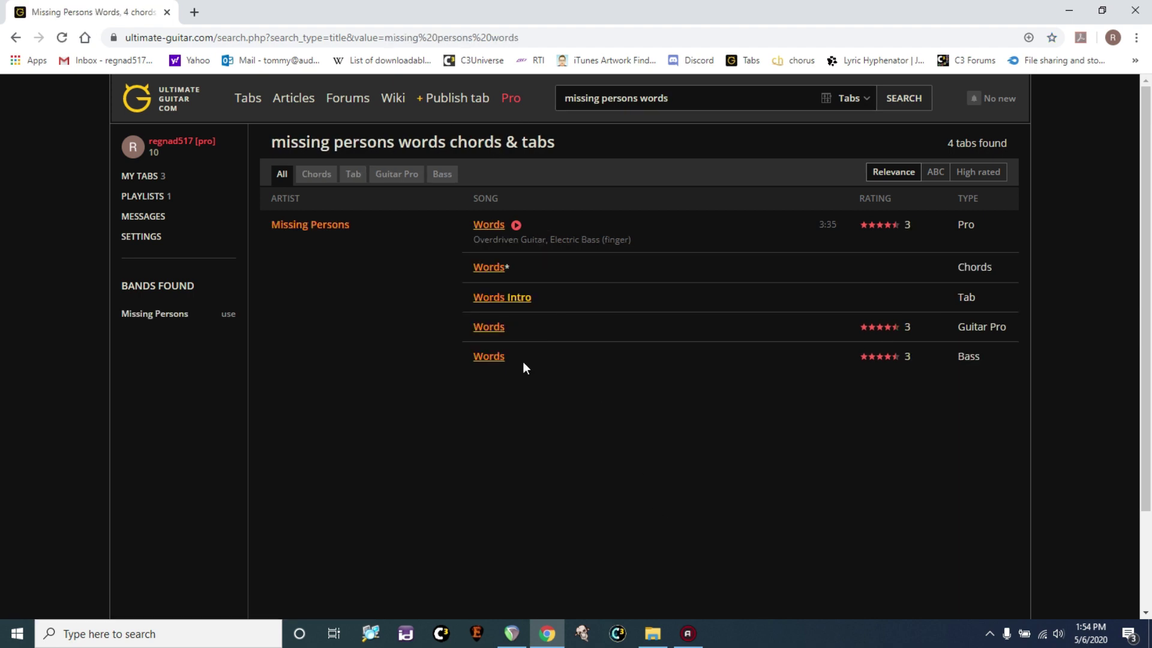
pyautogui.click(487, 227)
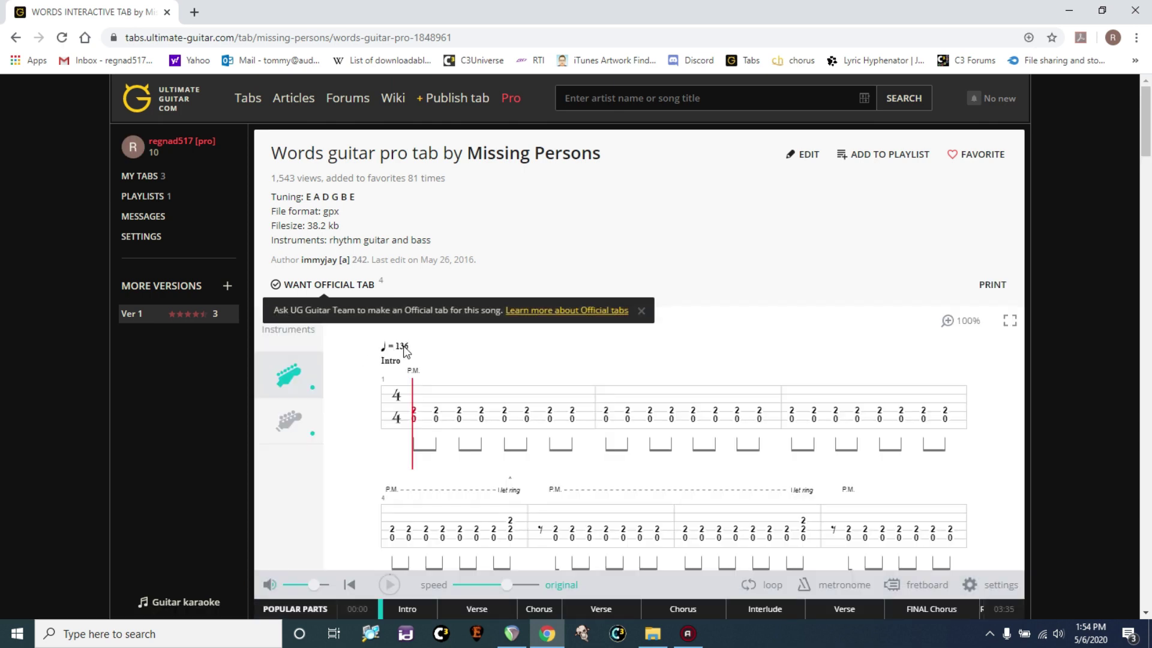
pyautogui.click(1133, 12)
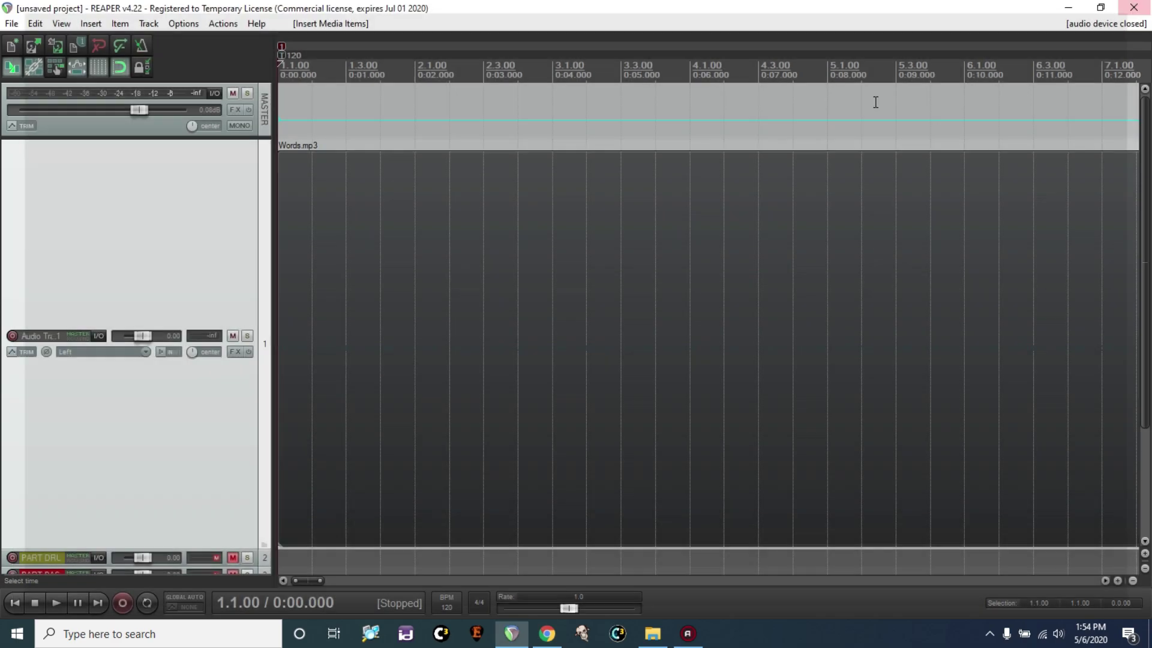
# Set the tempo marker at the project start to 136 BPM.
pyautogui.doubleClick(282, 54)
pyautogui.write('136')
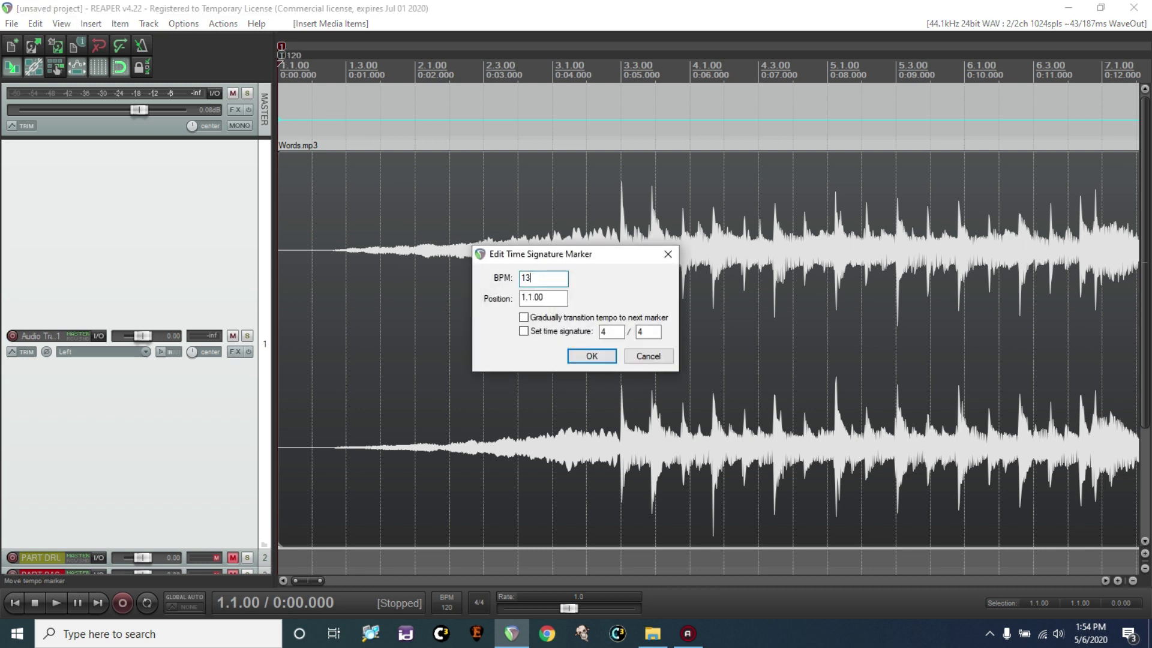
pyautogui.click(591, 356)
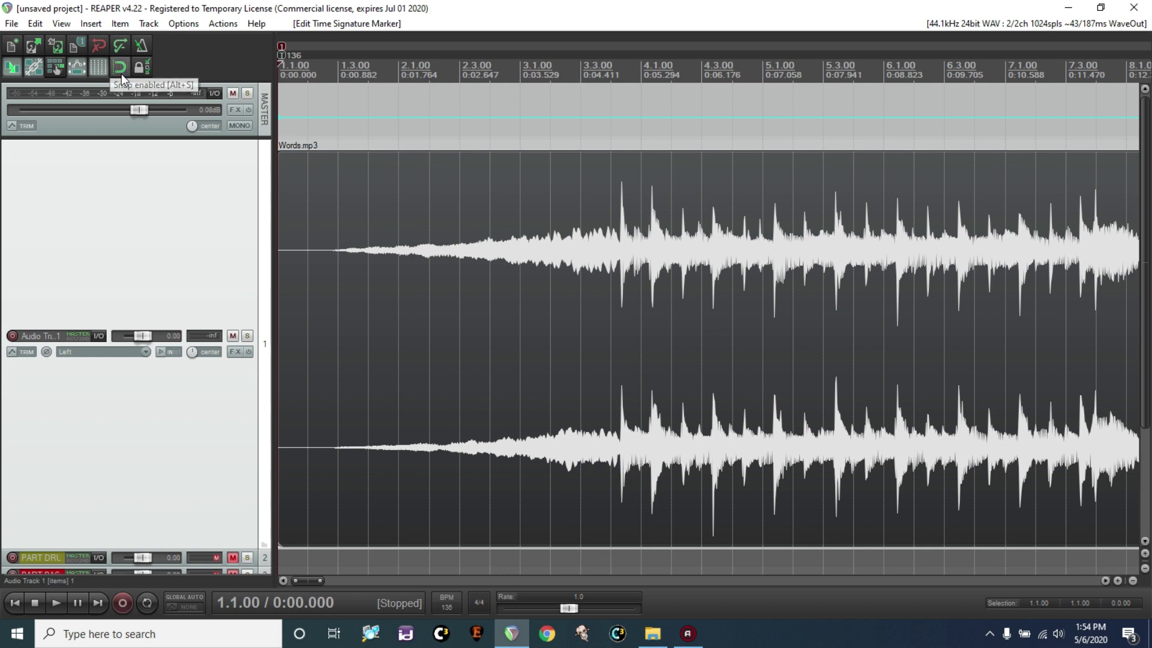
# Shift the Words.mp3 item along the timeline so its first drum hit lands at about measure 5.1.00.
pyautogui.moveTo(343, 287); pyautogui.dragTo(555, 309)
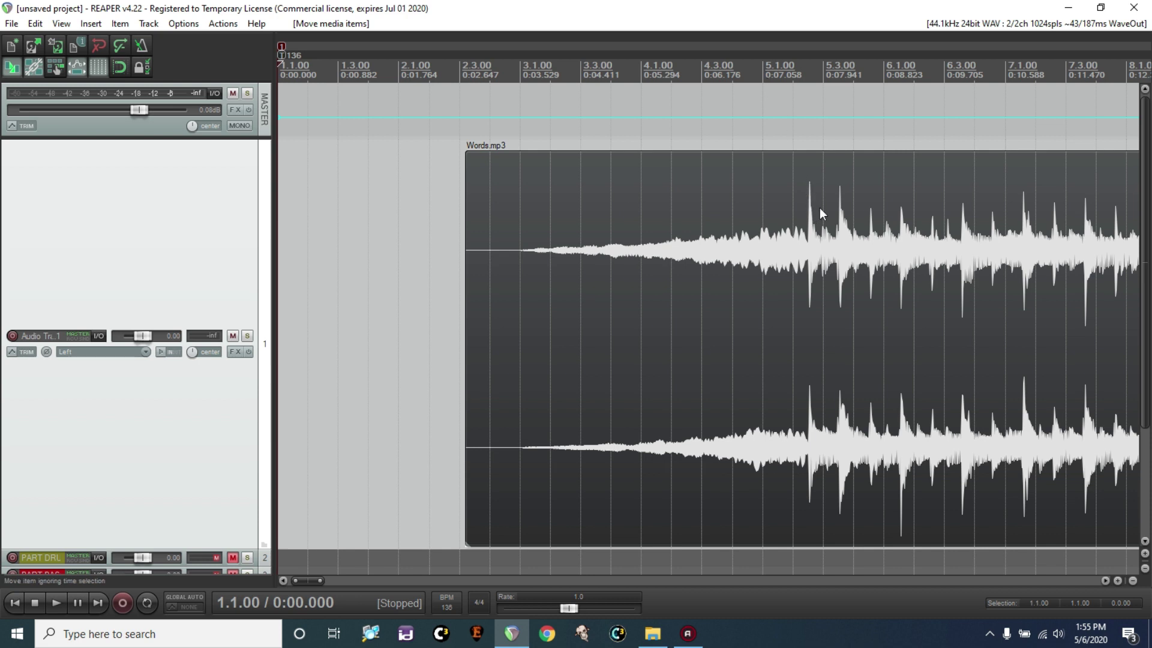
pyautogui.moveTo(825, 223); pyautogui.dragTo(776, 237)
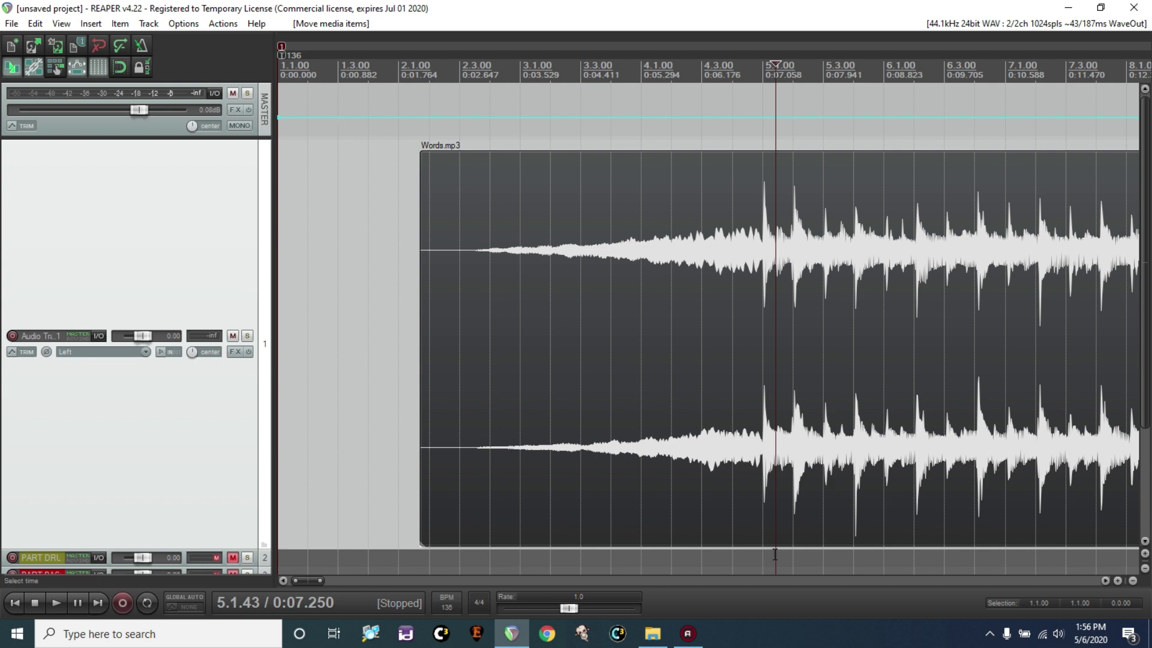
# Set the time signature of the tempo marker at the project start to 1/4.
pyautogui.moveTo(321, 580); pyautogui.dragTo(301, 581)
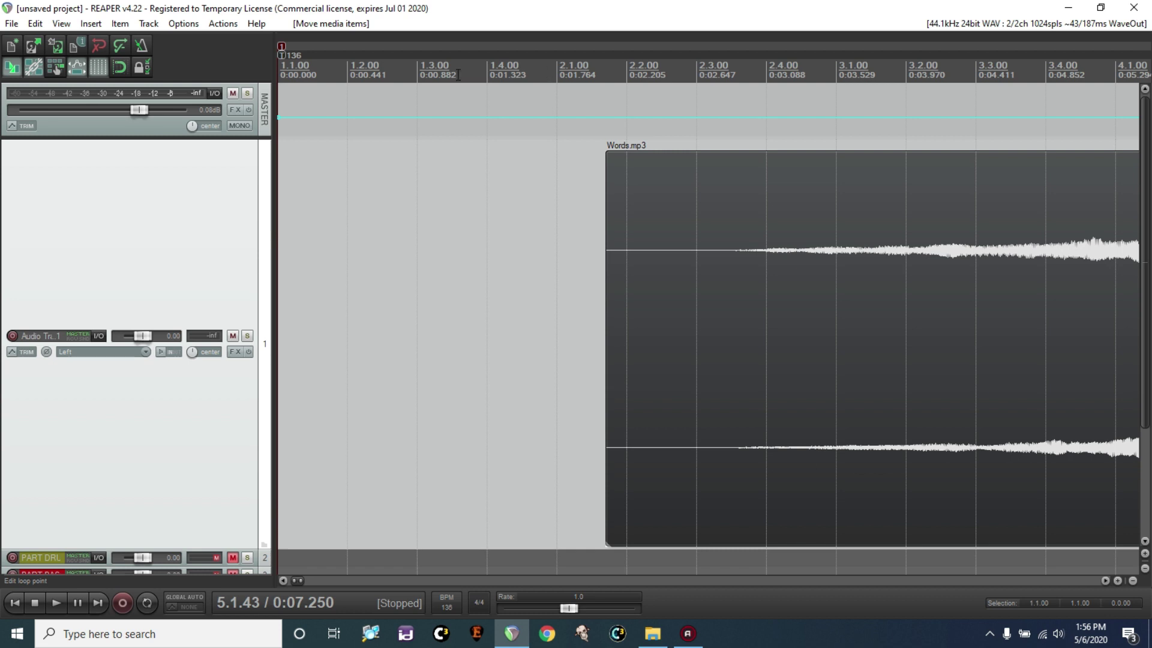
pyautogui.doubleClick(281, 56)
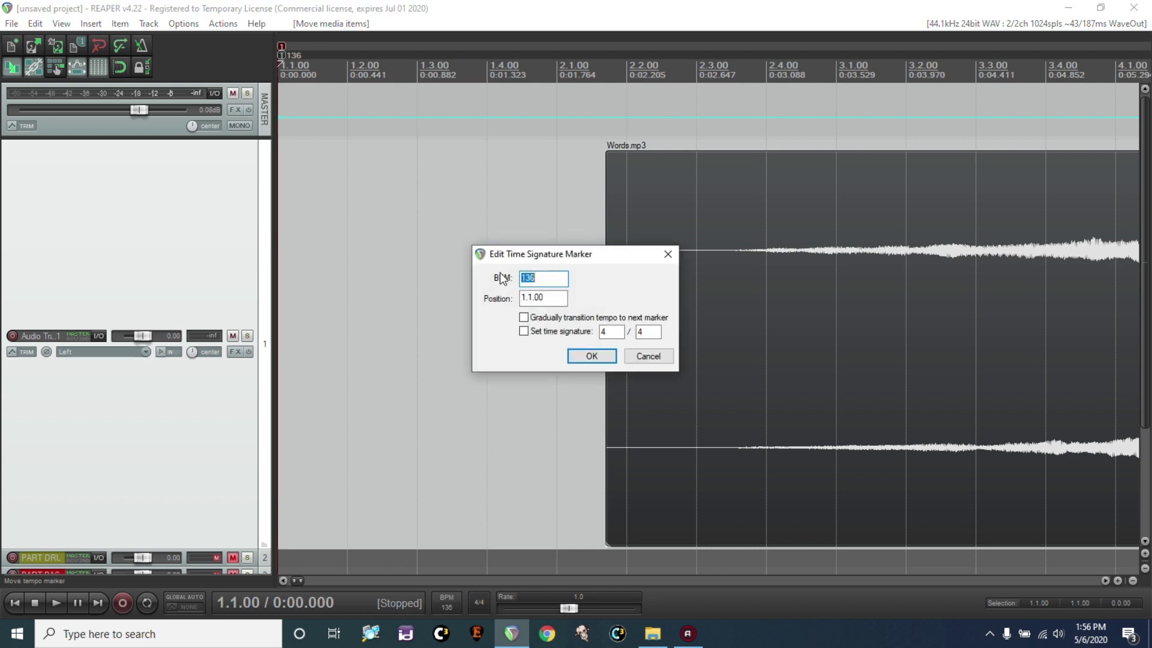
pyautogui.click(525, 332)
pyautogui.doubleClick(615, 329)
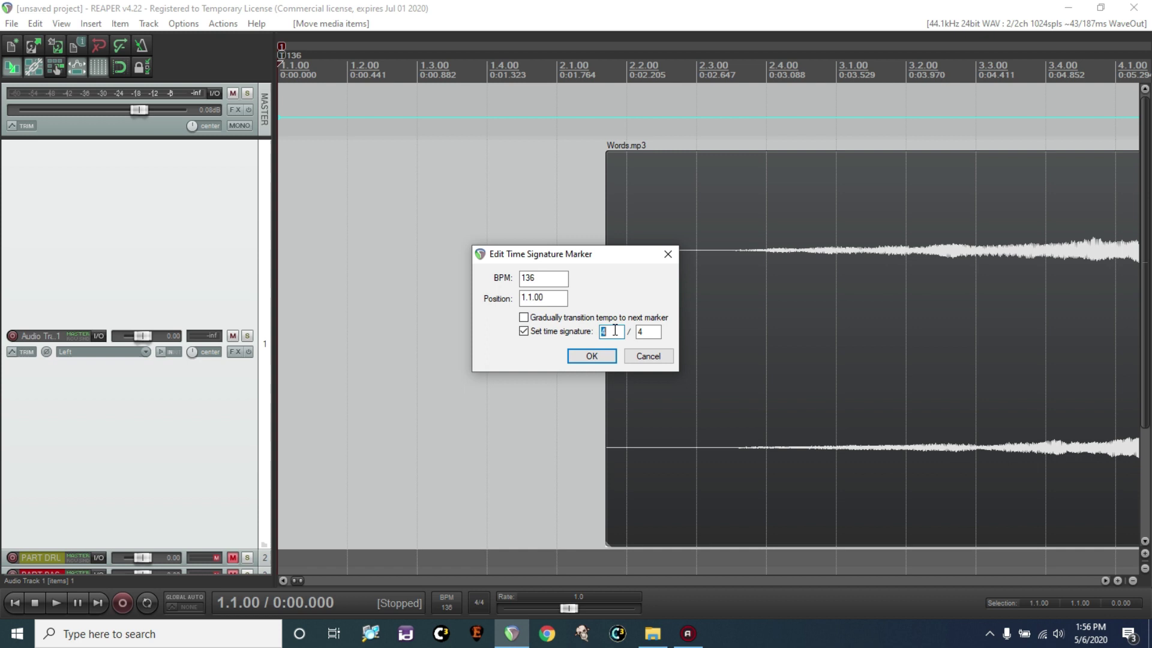
pyautogui.write('1')
pyautogui.click(602, 355)
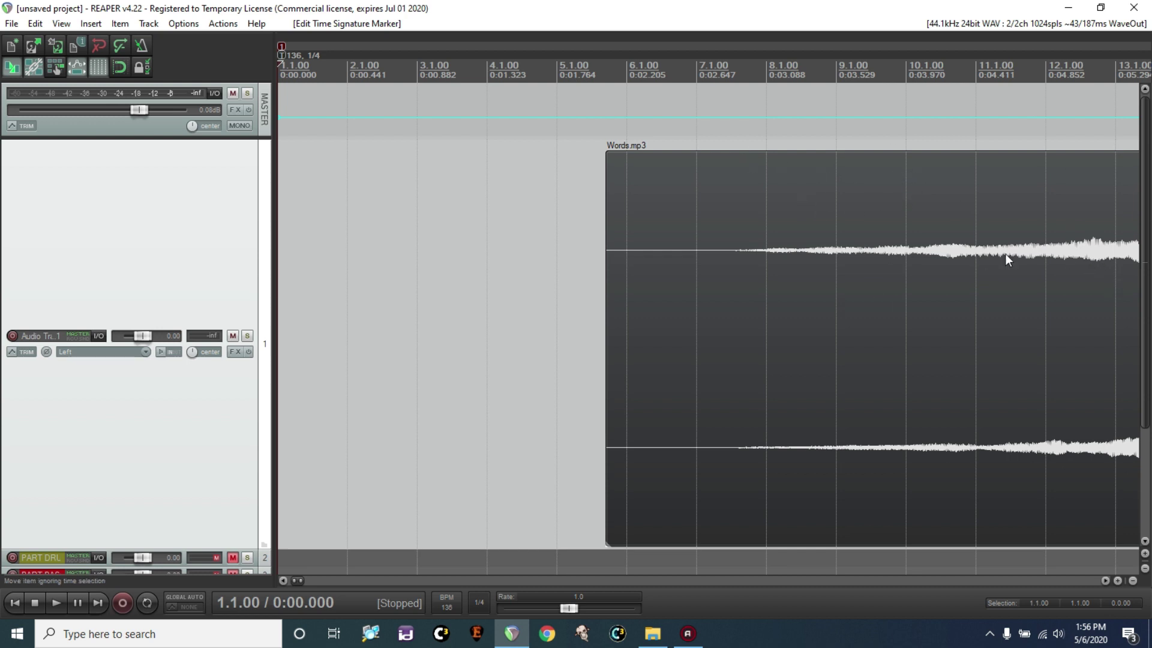
# Enable snapping, add a marker at 2.1.00 and create a one-bar 1/4 measure from the selection between the first two markers.
pyautogui.click(123, 66)
pyautogui.click(349, 147)
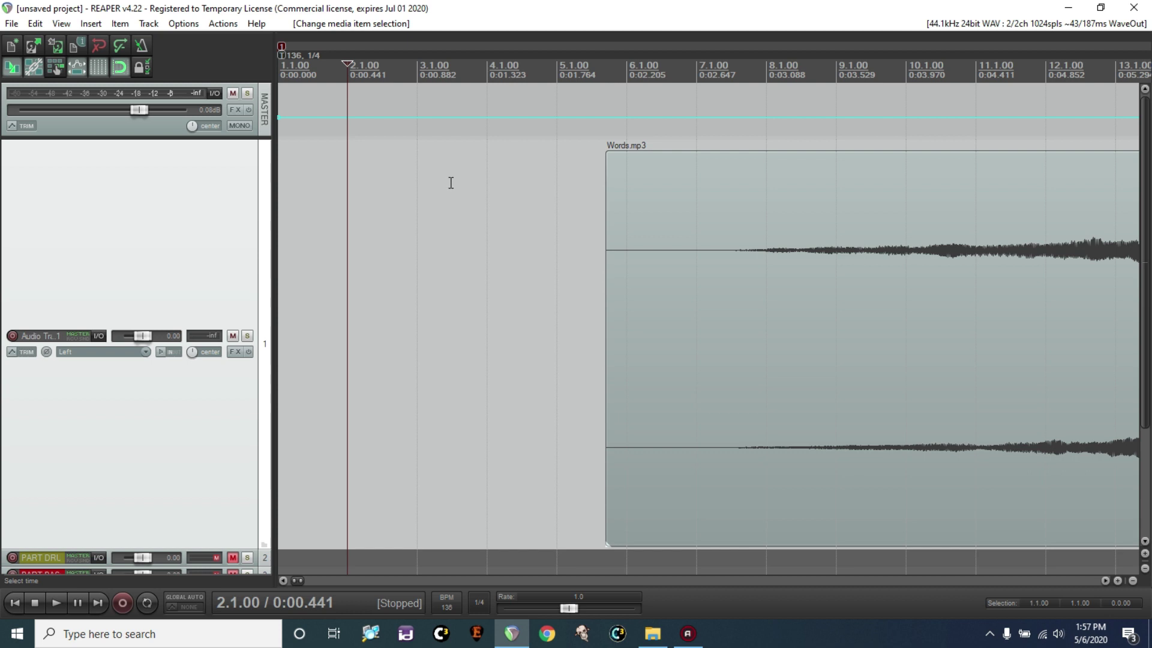
pyautogui.hotkey('shift', 'm')
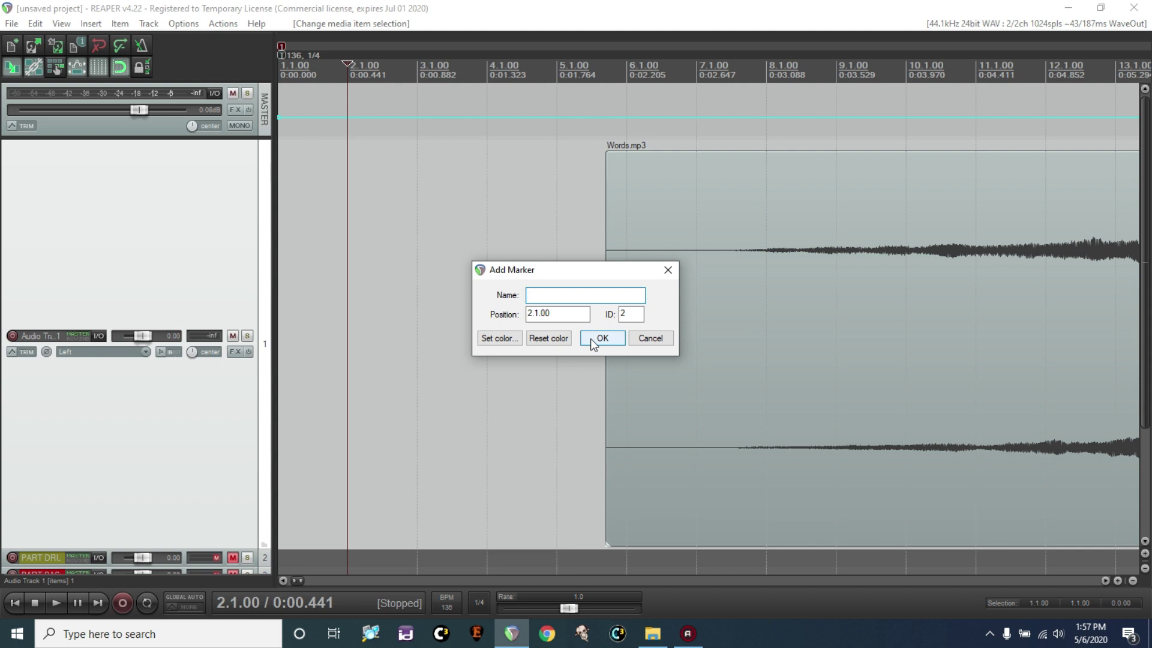
pyautogui.click(602, 338)
pyautogui.hotkey('shift', 'c')
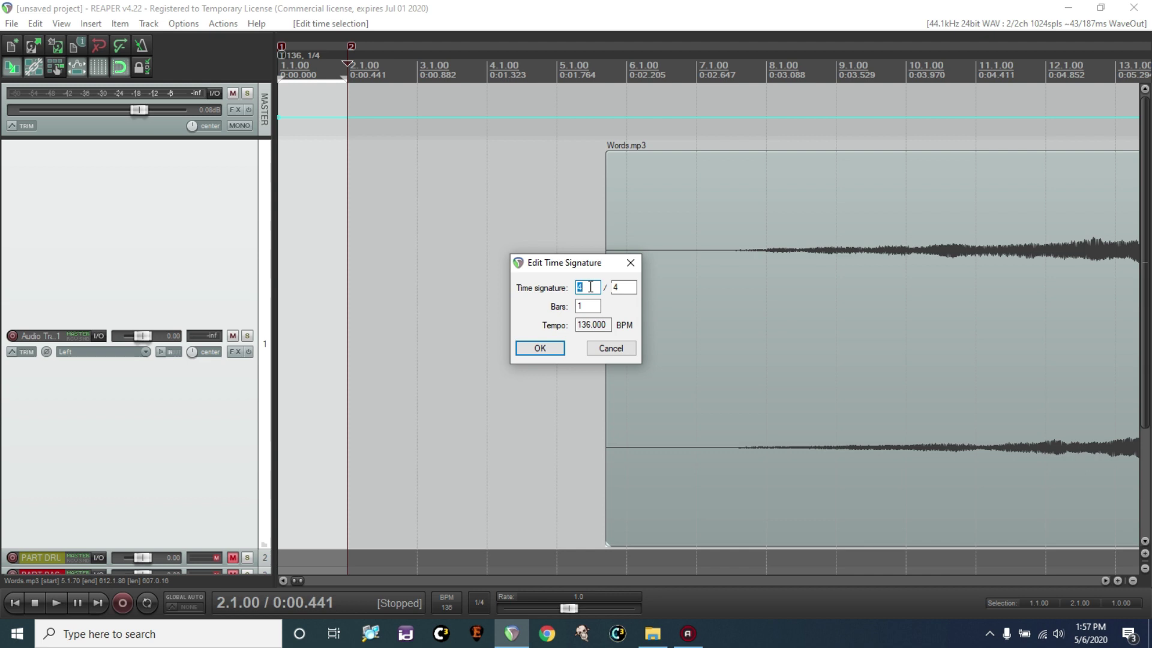
pyautogui.write('1')
pyautogui.click(541, 348)
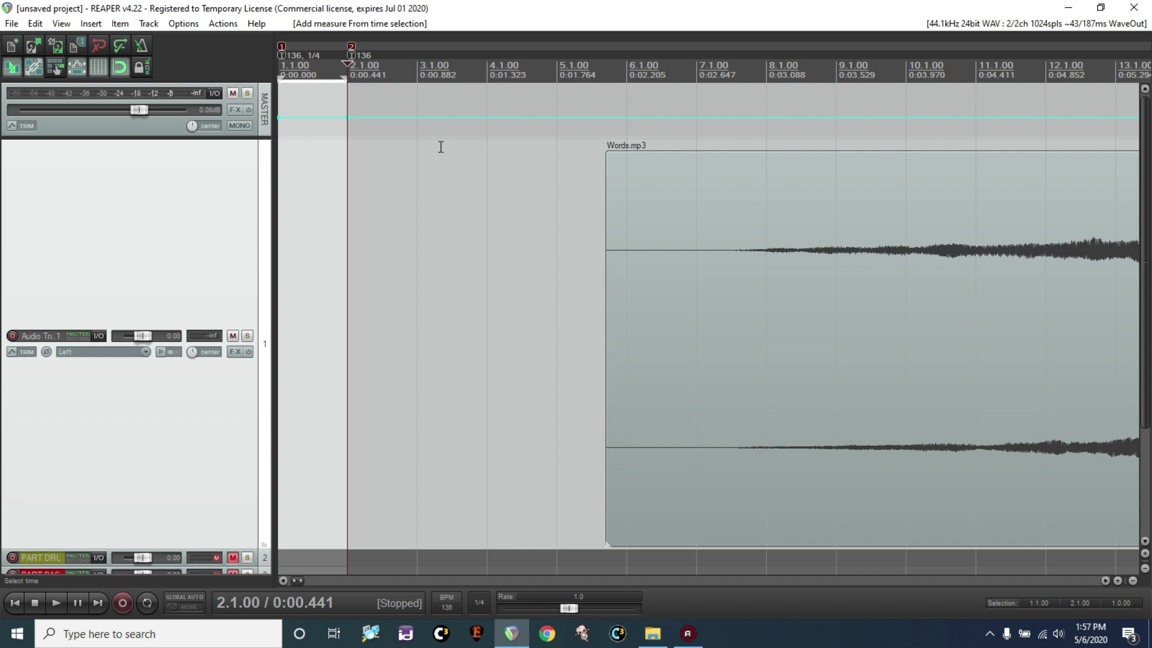
# Add unnamed markers at 3.1.00, 4.1.00 and 5.1.00, creating a one-bar 1/4 measure from the time selection before each one.
pyautogui.click(418, 137)
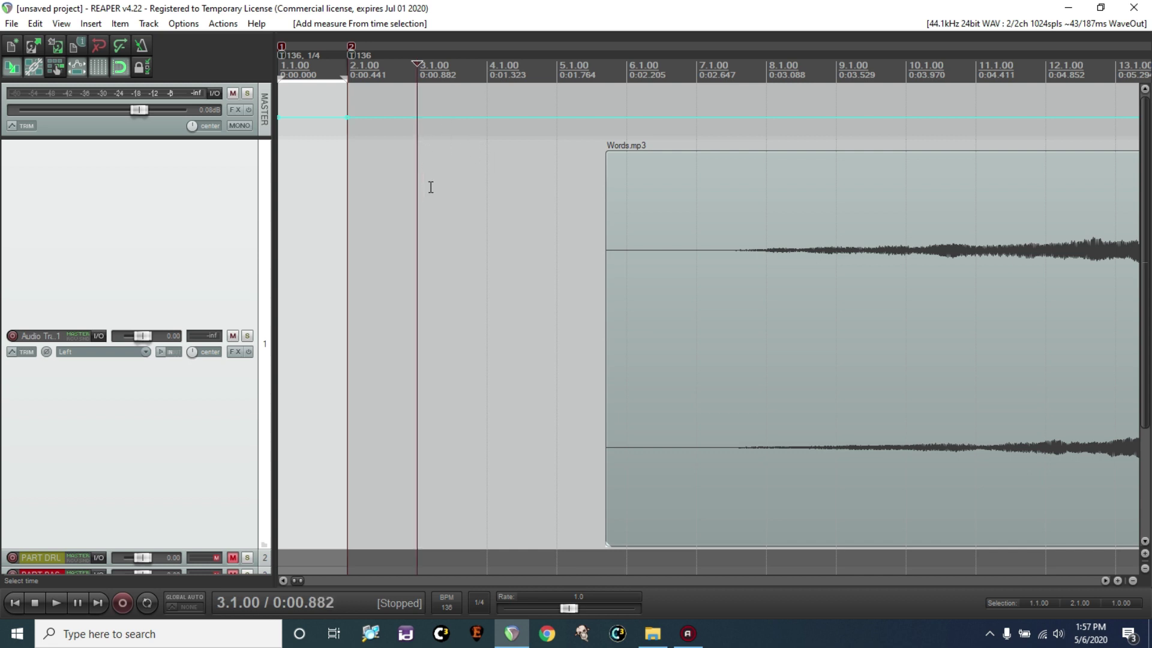
pyautogui.hotkey('shift', 'm')
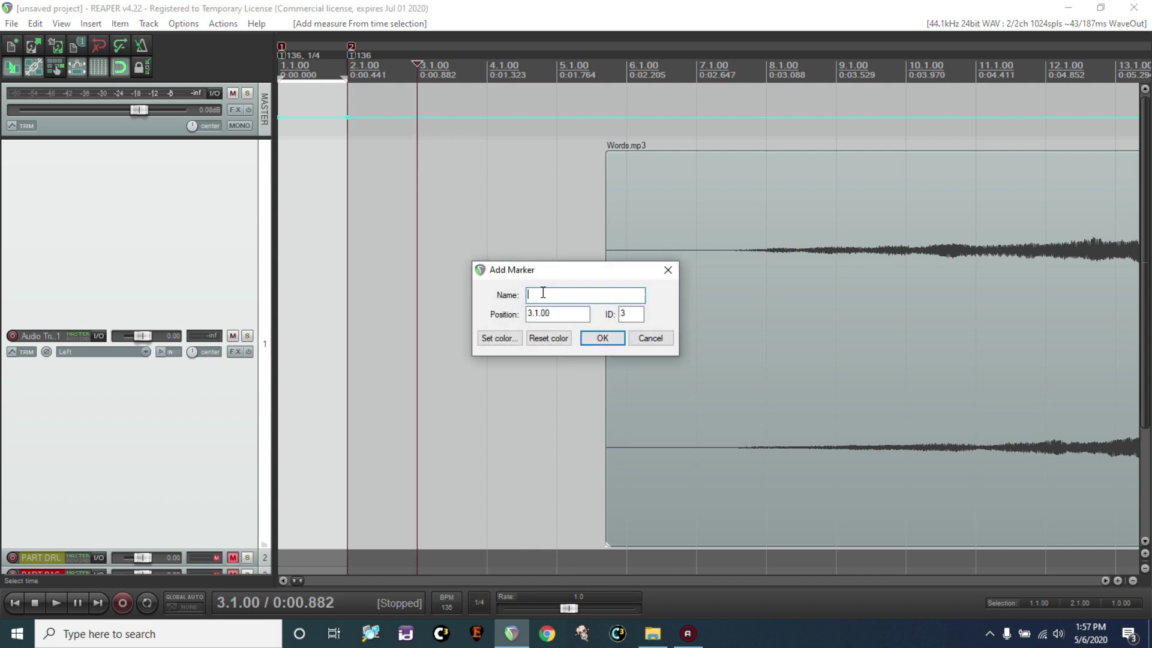
pyautogui.click(598, 336)
pyautogui.click(557, 348)
pyautogui.click(488, 124)
pyautogui.hotkey('shift', 'm')
pyautogui.click(598, 337)
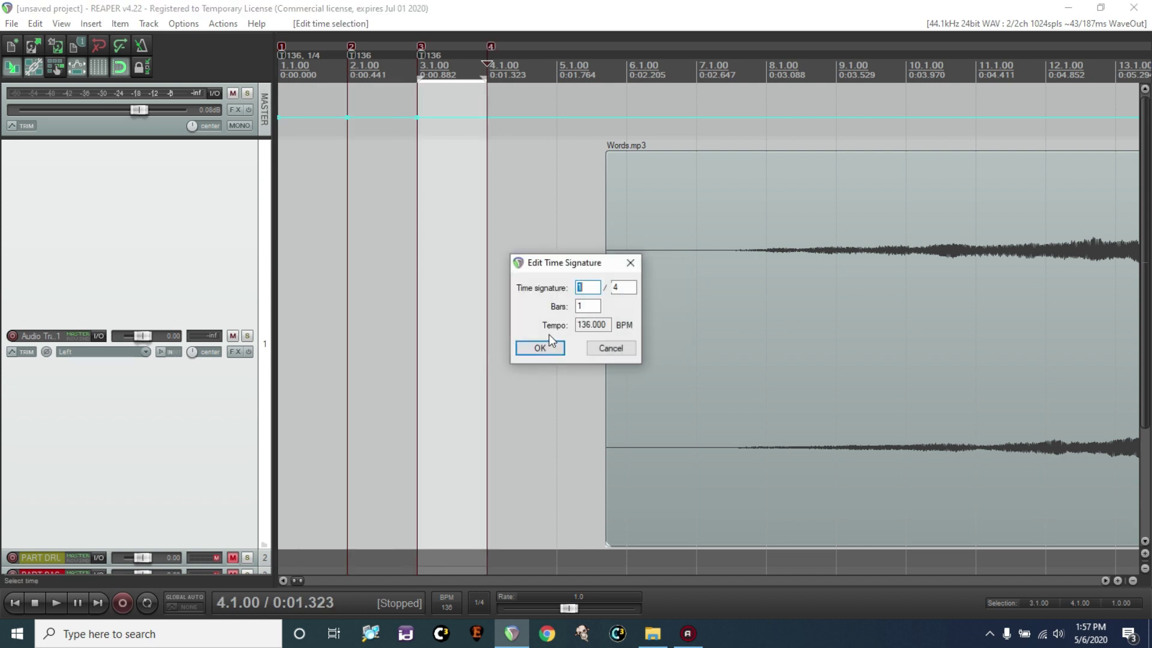
pyautogui.click(530, 348)
pyautogui.click(560, 129)
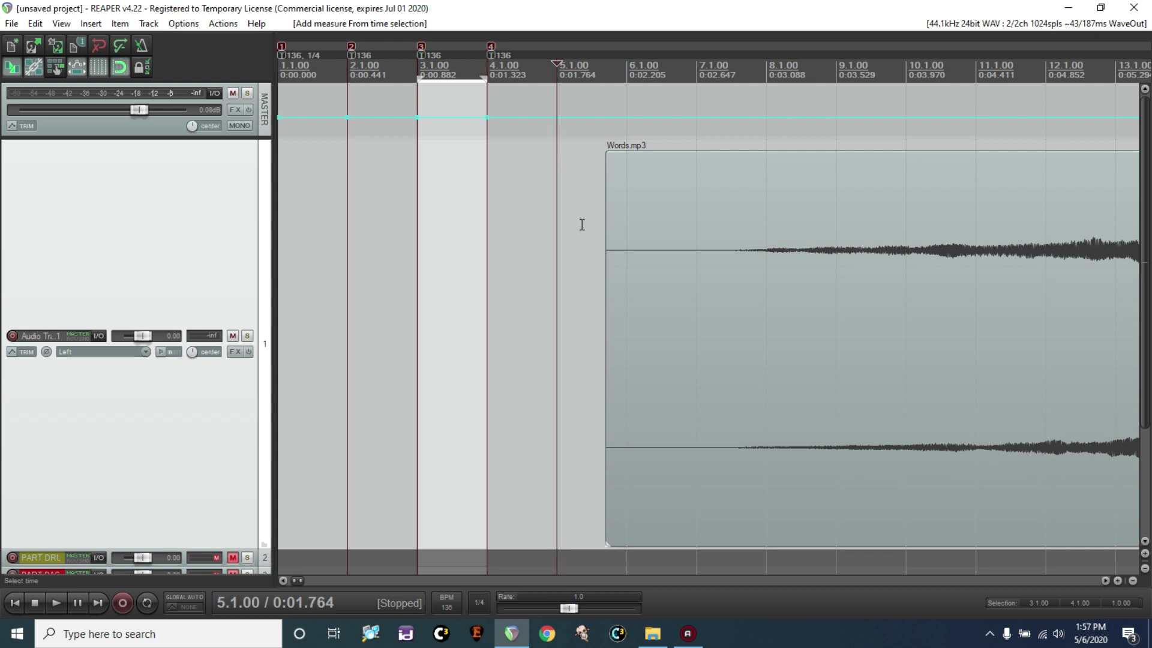
pyautogui.hotkey('shift', 'm')
pyautogui.click(607, 338)
pyautogui.click(549, 349)
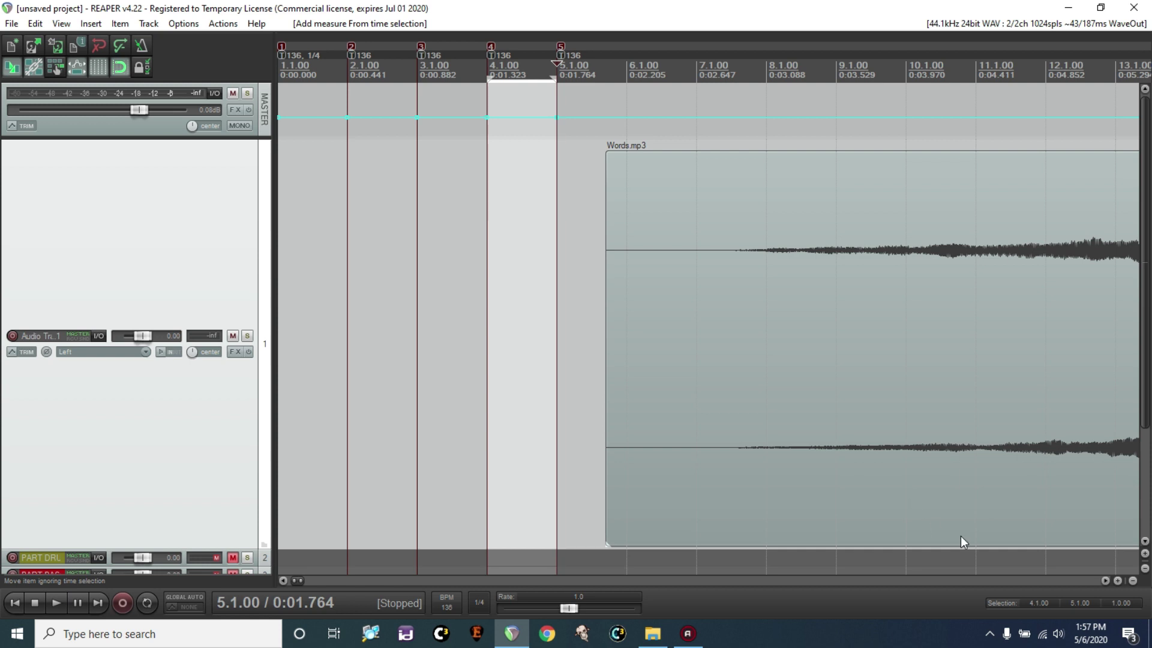
# With snapping off, add a marker on the first drum hit at 17.1.03 and create 12 bars of 1/4 from the selection since 5.1.00.
pyautogui.moveTo(1103, 582); pyautogui.dragTo(1103, 582)
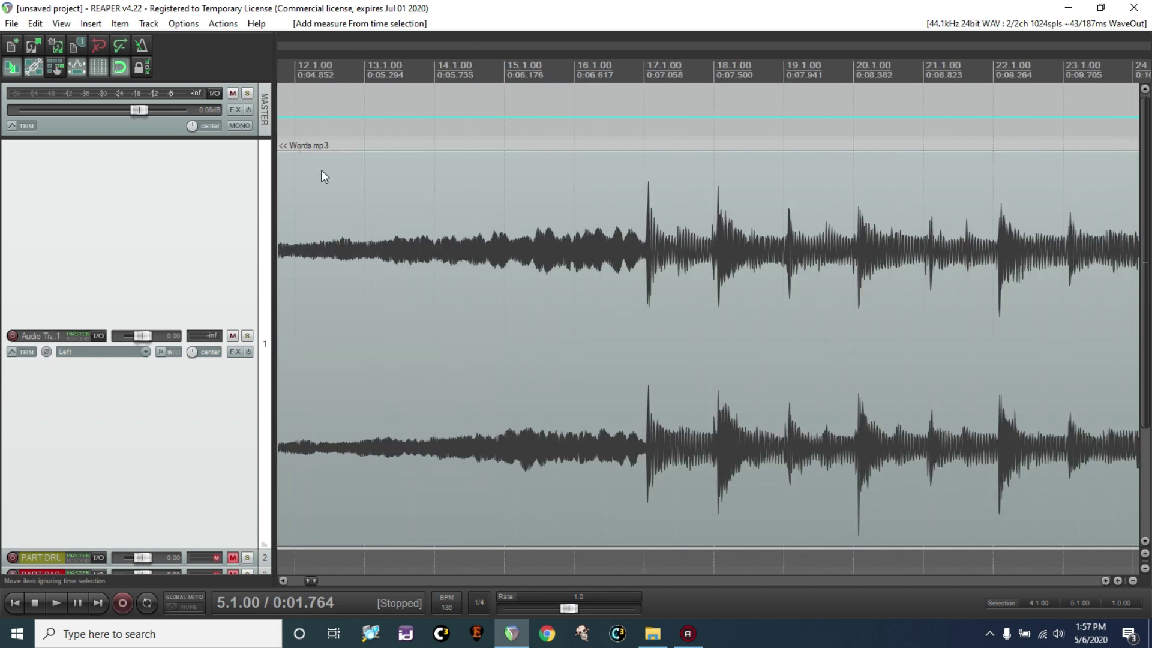
pyautogui.click(489, 214)
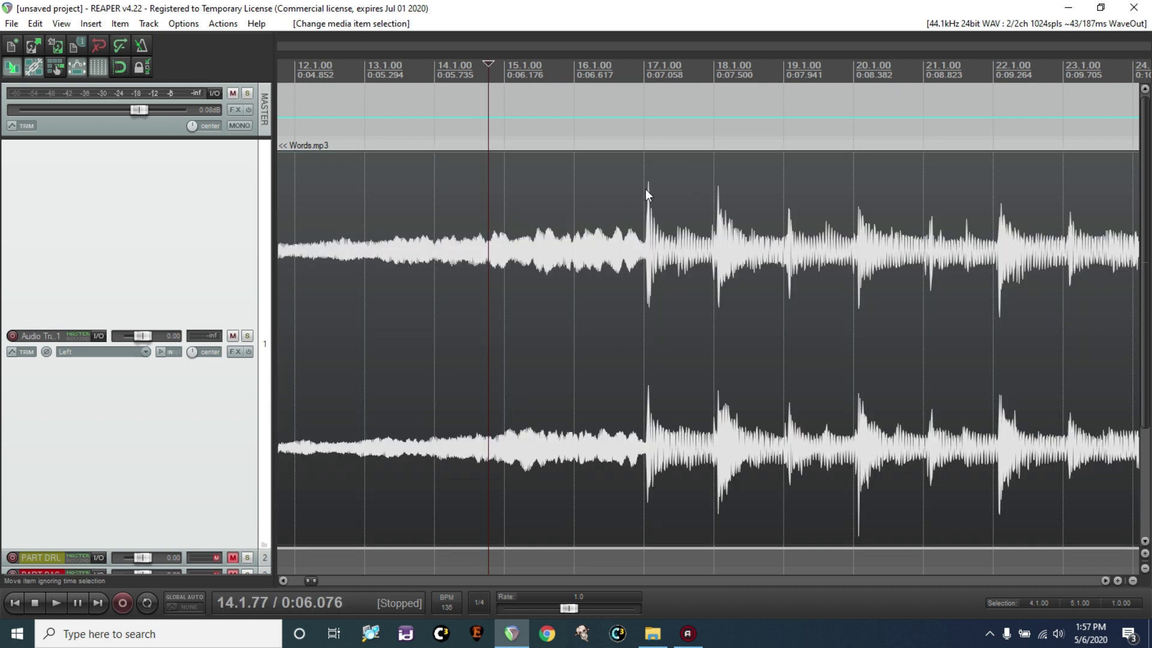
pyautogui.click(1115, 581)
pyautogui.click(1116, 581)
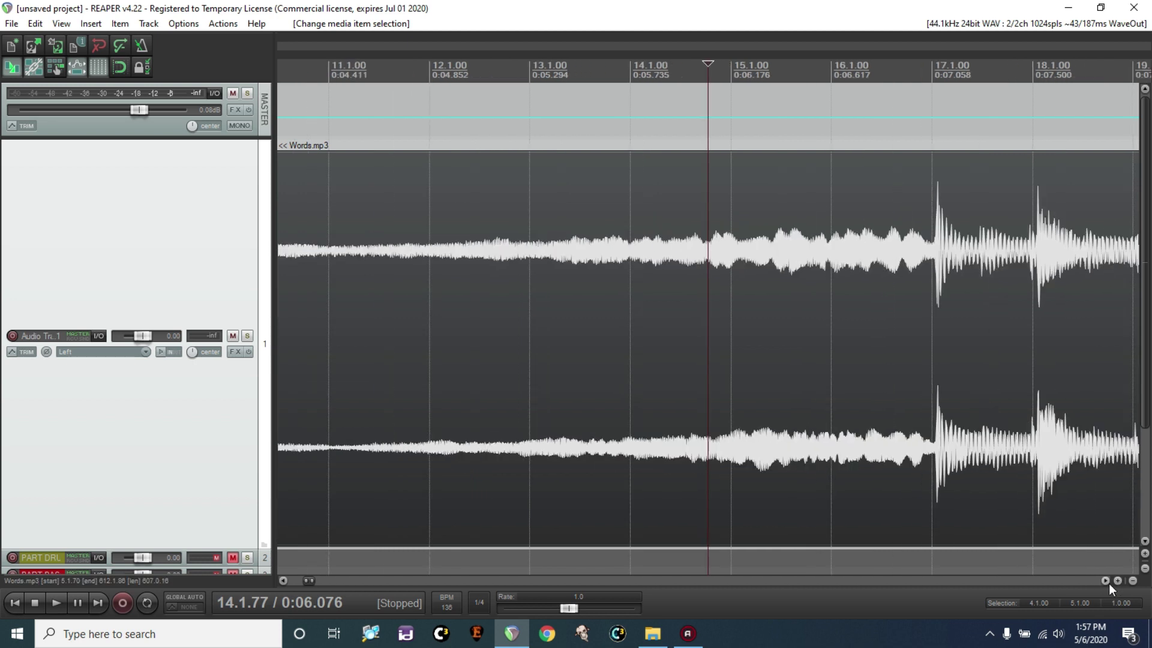
pyautogui.click(935, 238)
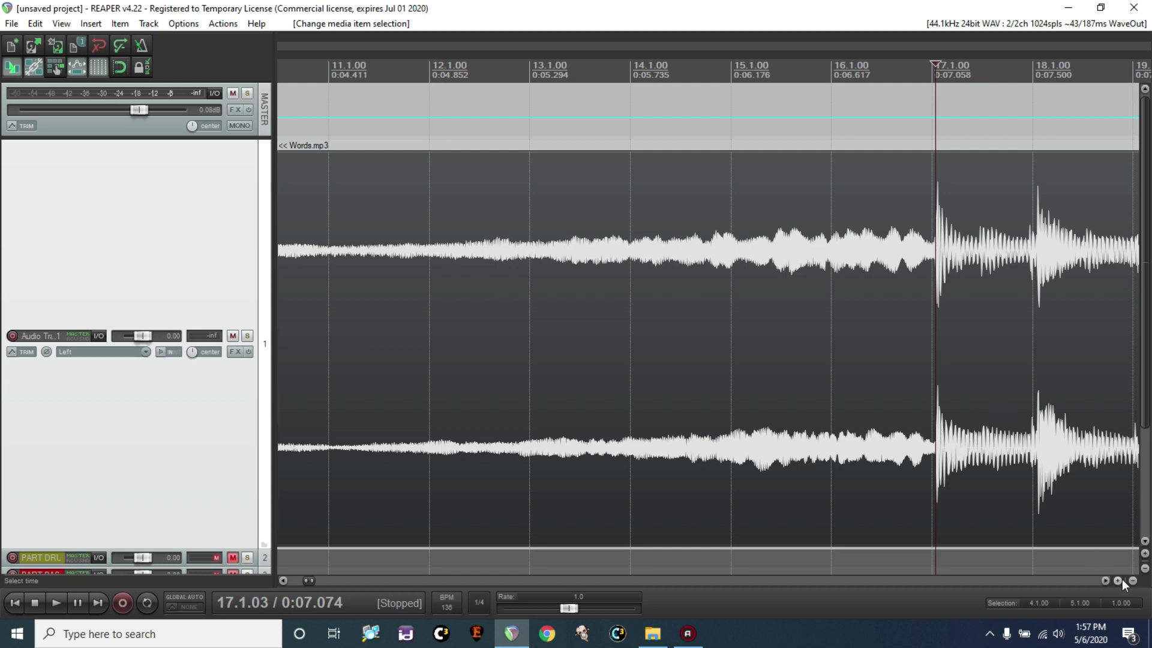
pyautogui.click(1105, 580)
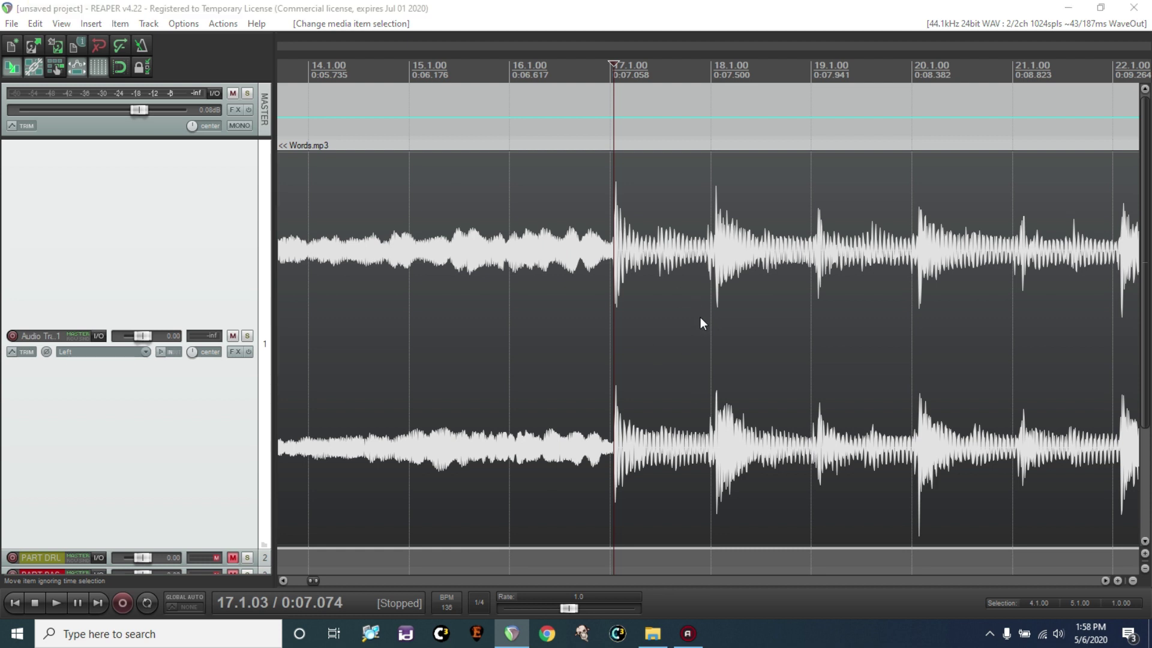
pyautogui.hotkey('shift', 'm')
pyautogui.click(600, 338)
pyautogui.hotkey('alt', 'shift', 'c')
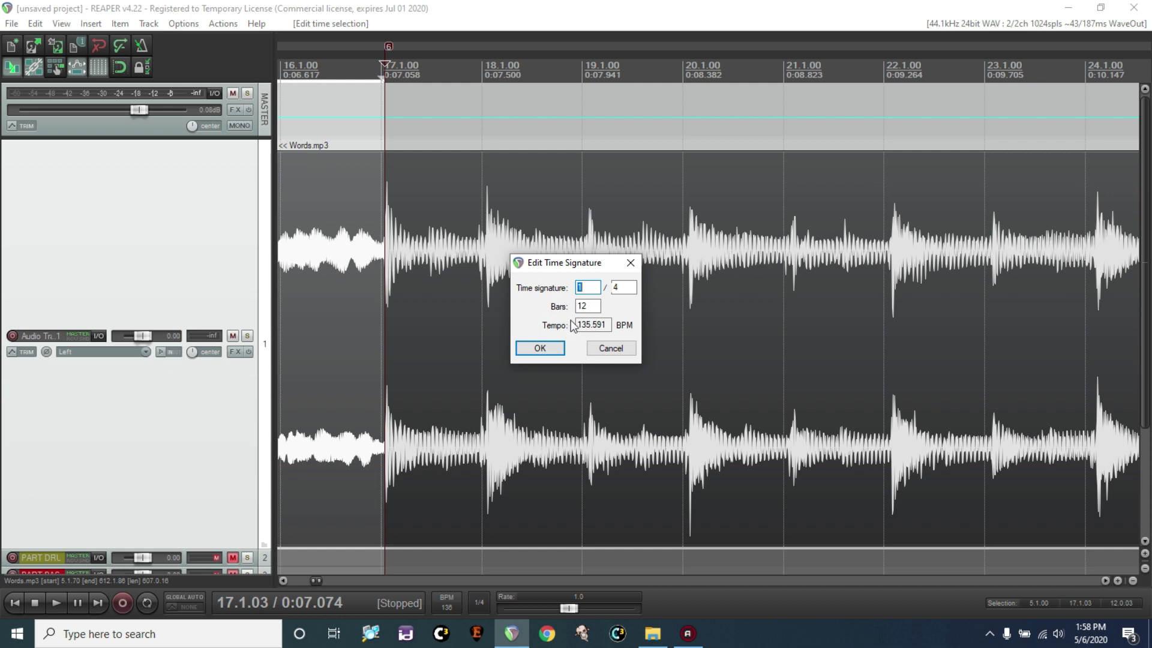
pyautogui.click(542, 347)
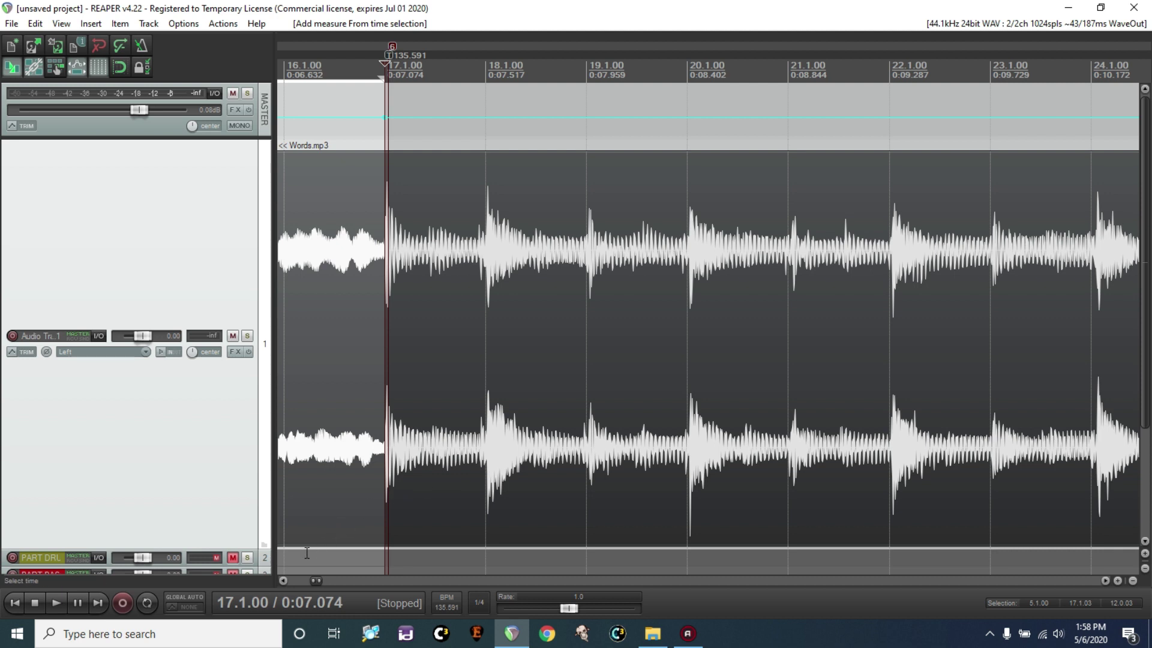
# Check the markers at 5.1.00 and 17.1.00 against the Words.mp3 waveform and turn snapping back on.
pyautogui.click(283, 580)
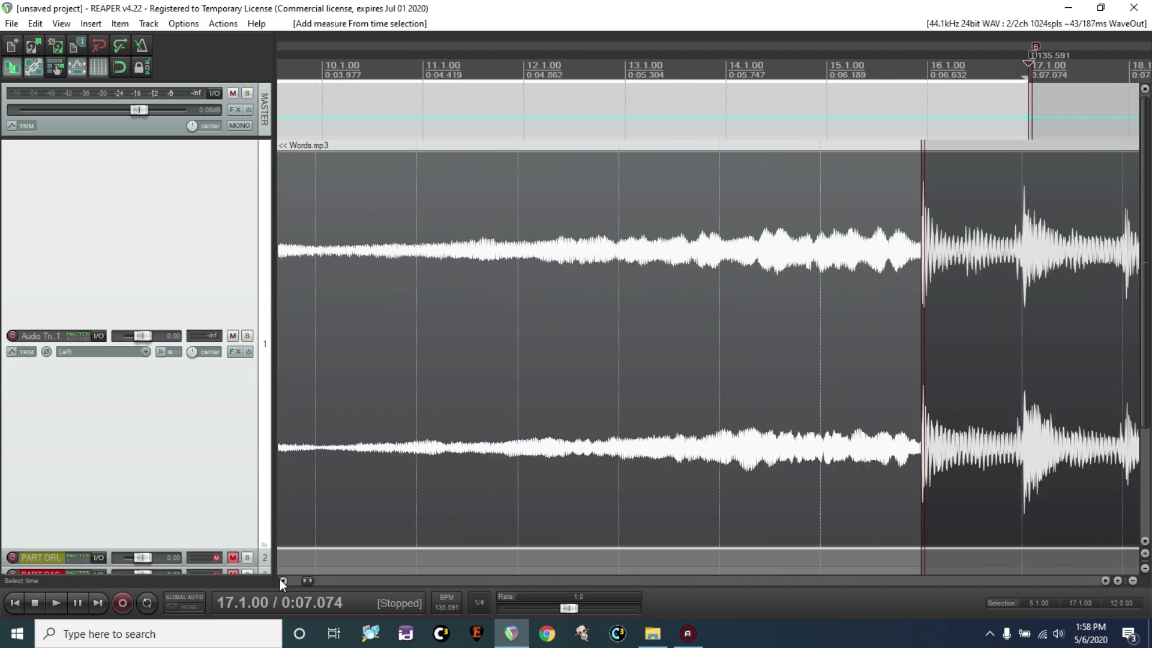
pyautogui.click(283, 580)
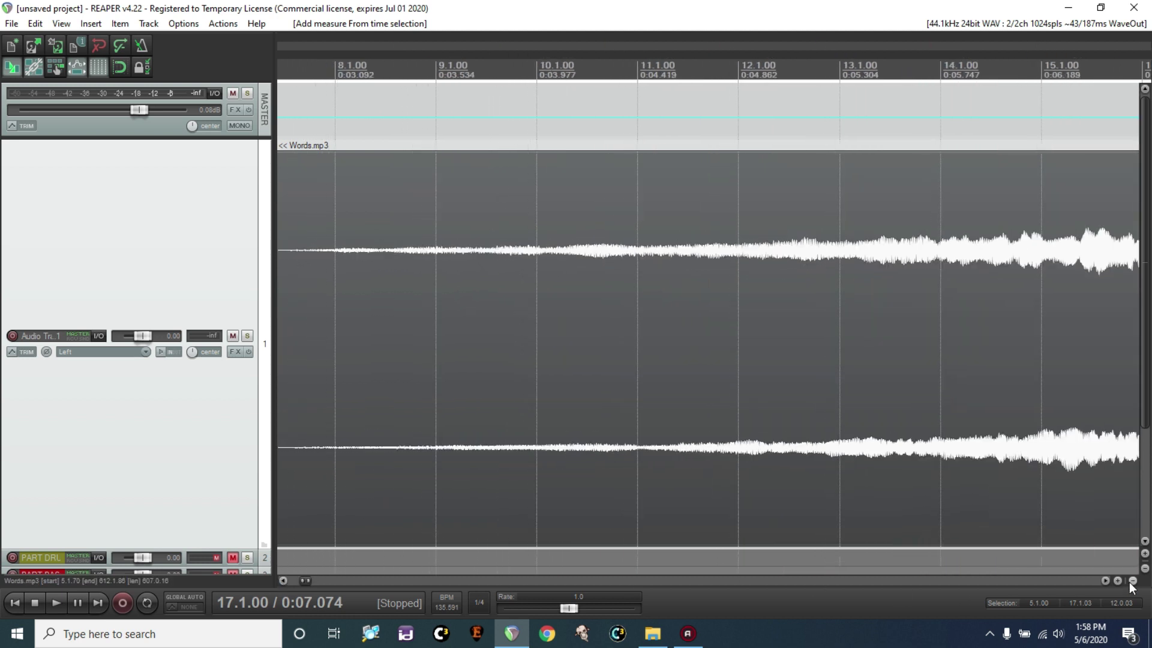
pyautogui.click(1131, 581)
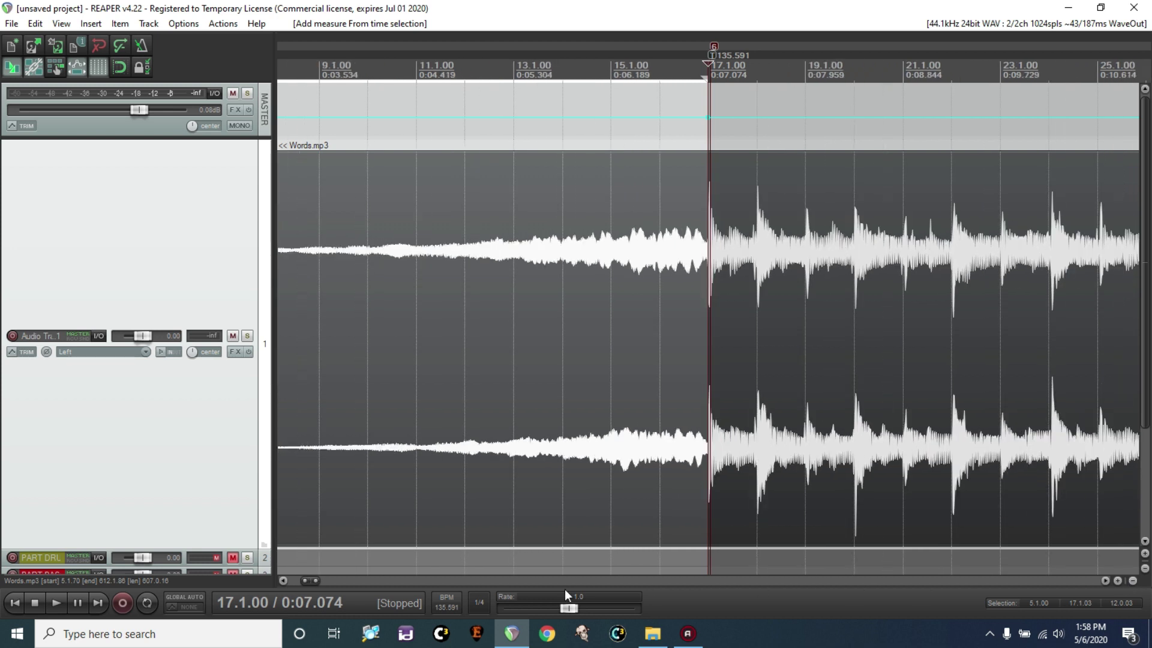
pyautogui.click(284, 581)
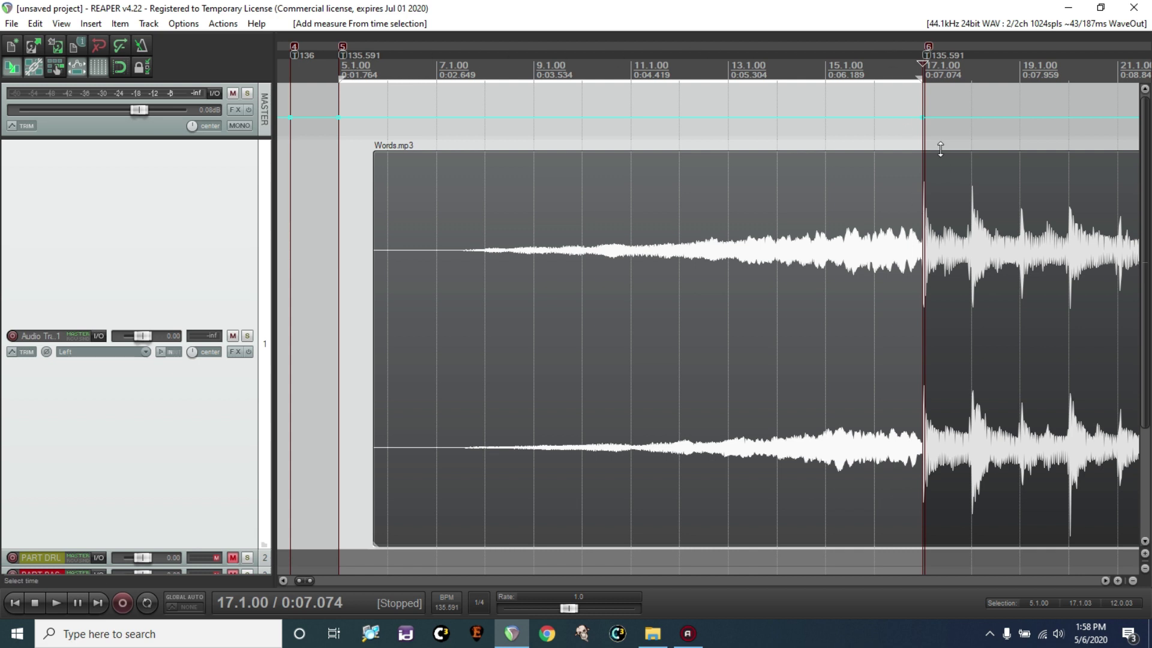
pyautogui.click(119, 67)
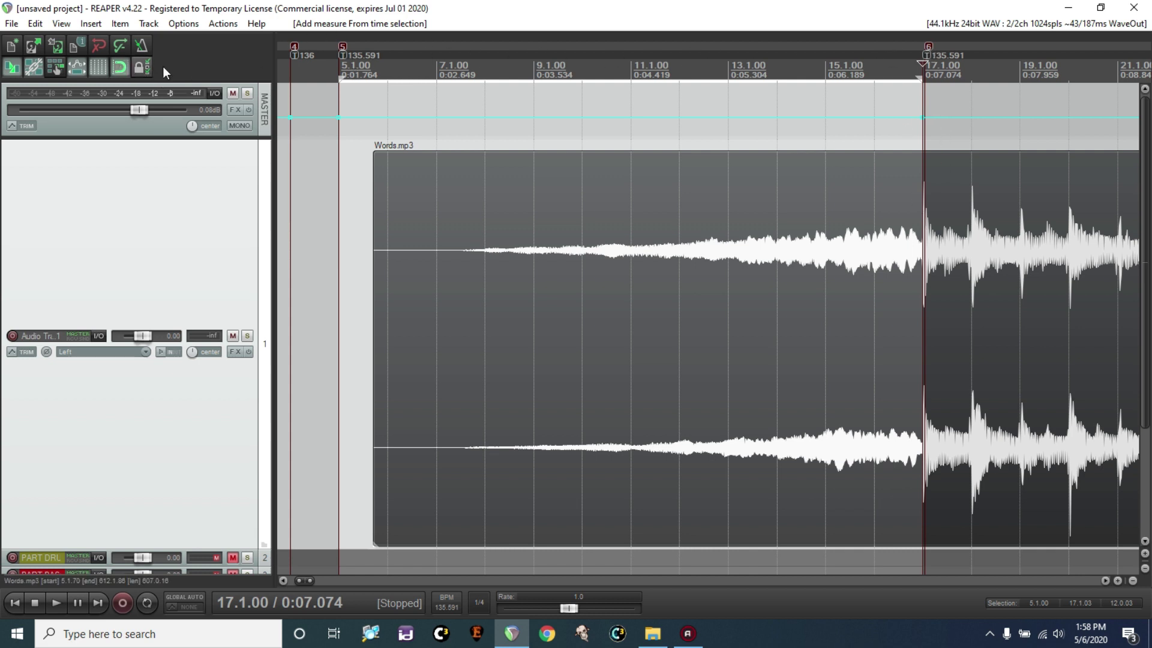
# Snap marker 6 to the 17.1.00 grid line and check the following drum hits in Words.mp3 against the grid.
pyautogui.moveTo(931, 51); pyautogui.dragTo(930, 51)
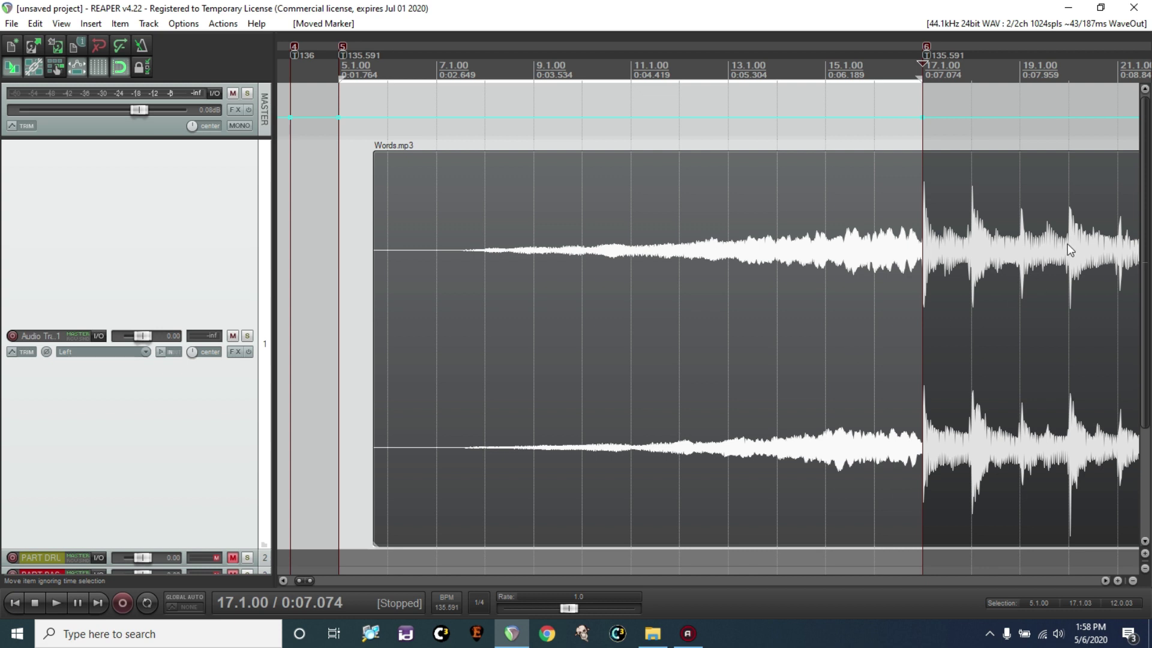
pyautogui.click(1107, 580)
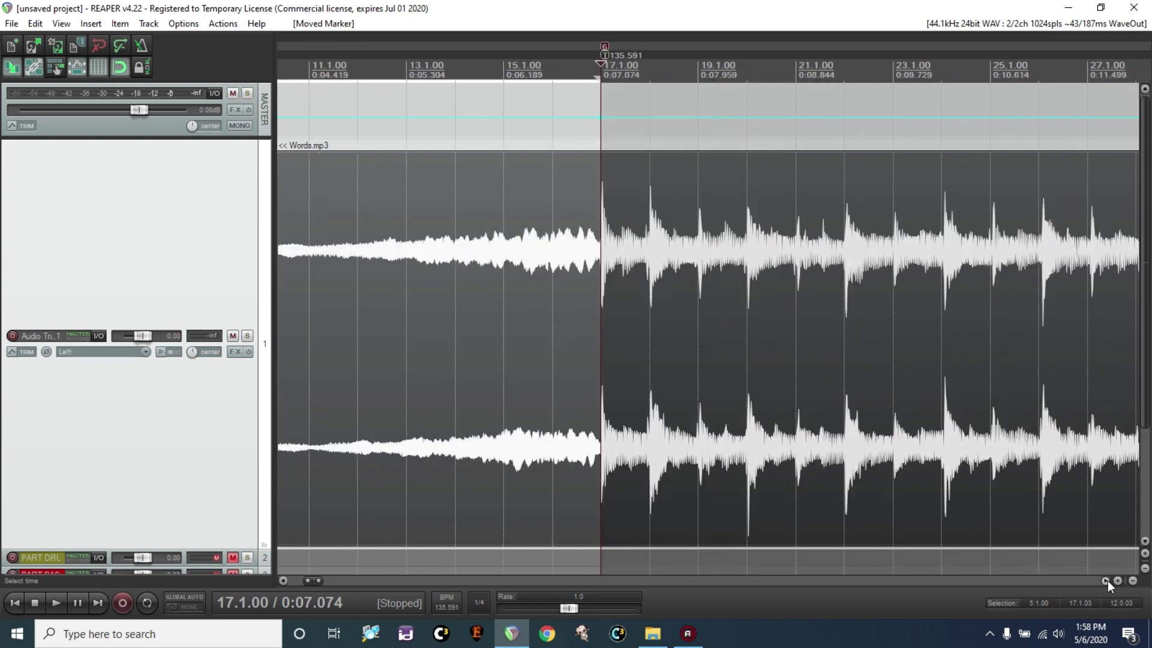
pyautogui.click(283, 579)
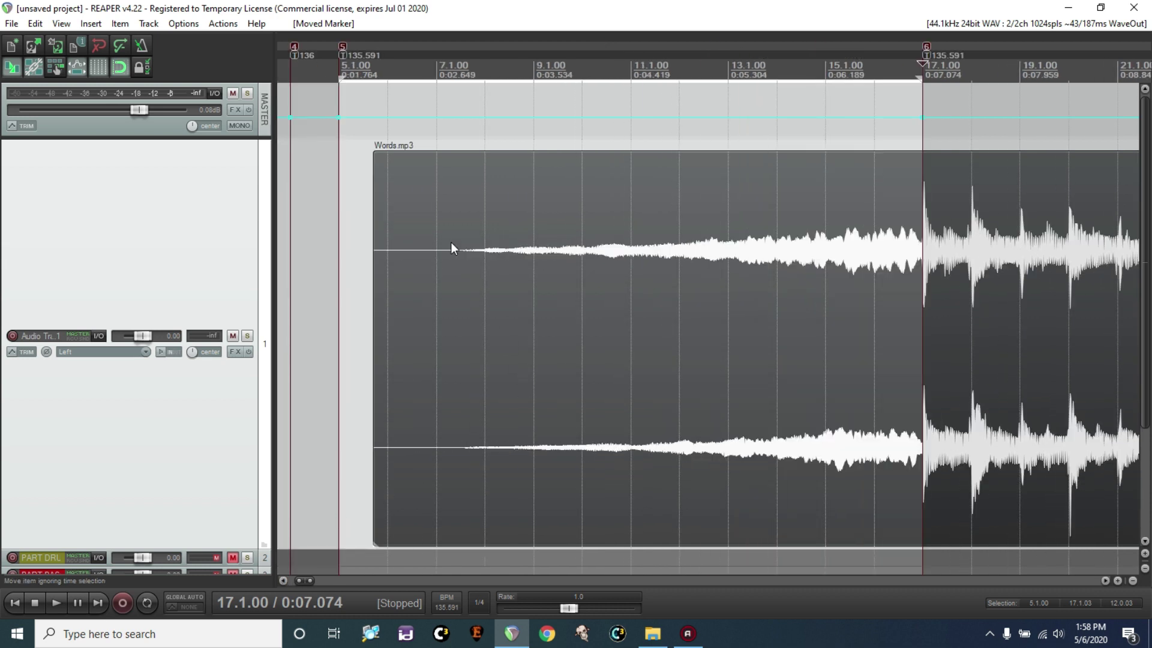
pyautogui.click(451, 243)
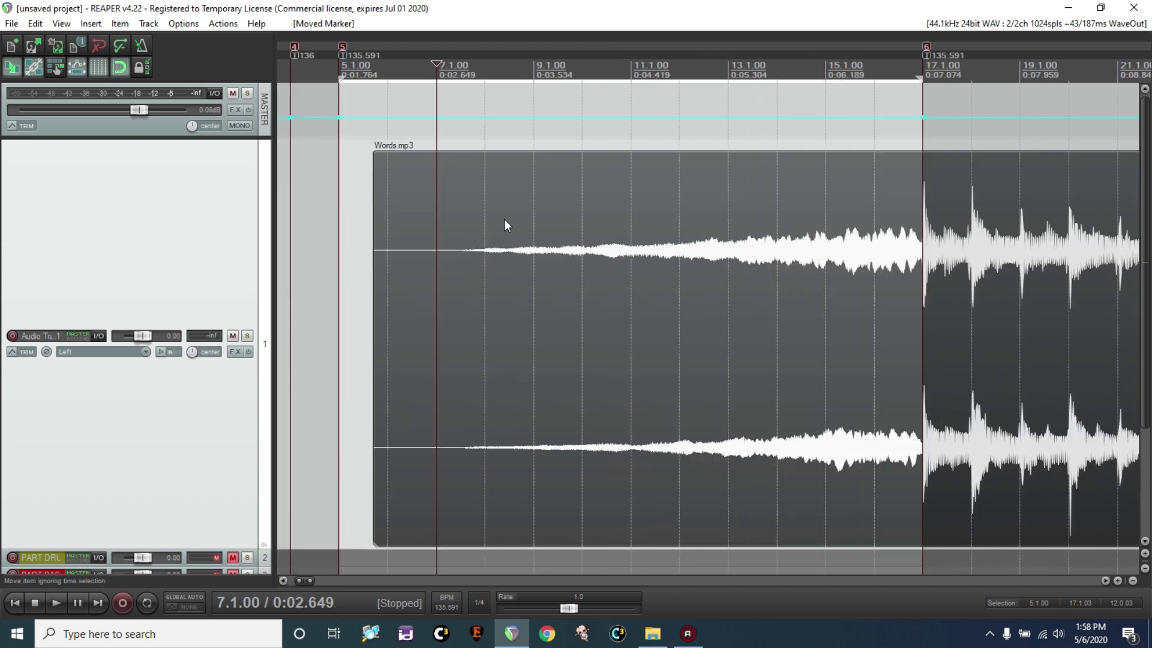
# Save the project as MissingPersonsWords in the MissingPersonsWords desktop folder, reusing the folder's name as the file name.
pyautogui.click(12, 24)
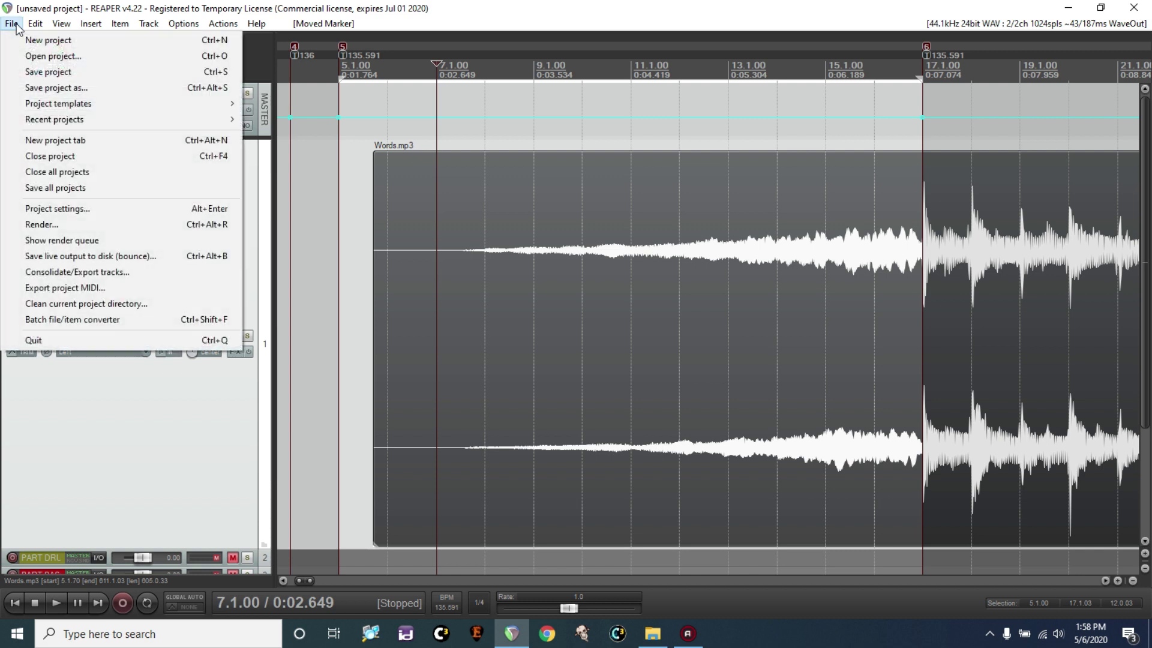
pyautogui.click(29, 88)
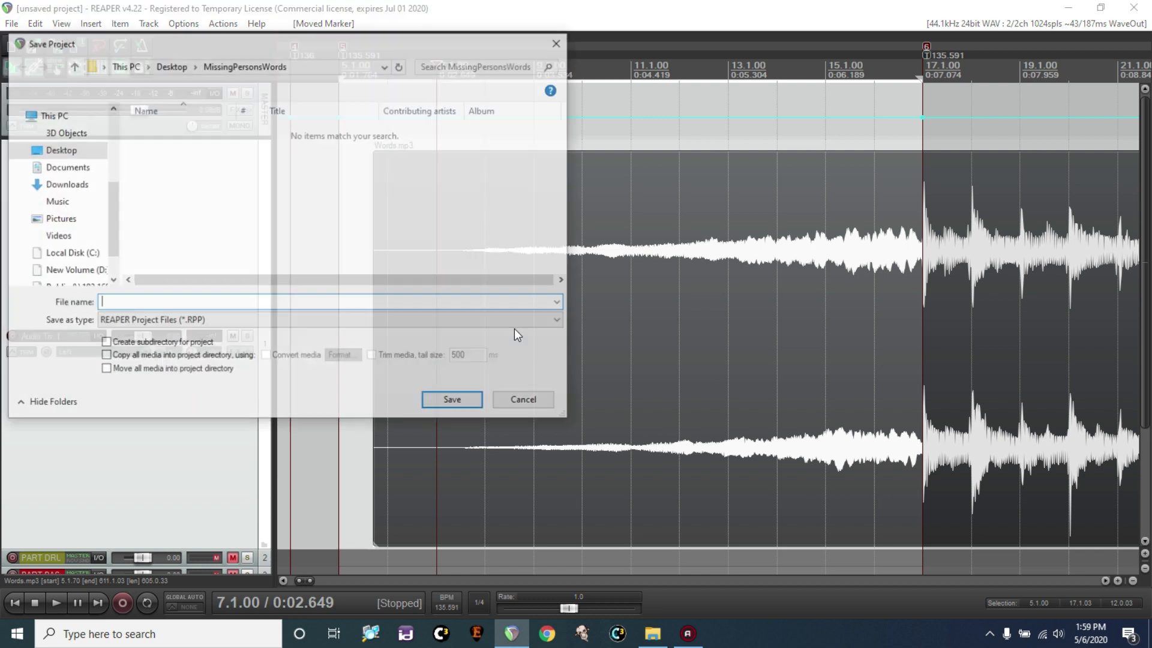
pyautogui.click(298, 68)
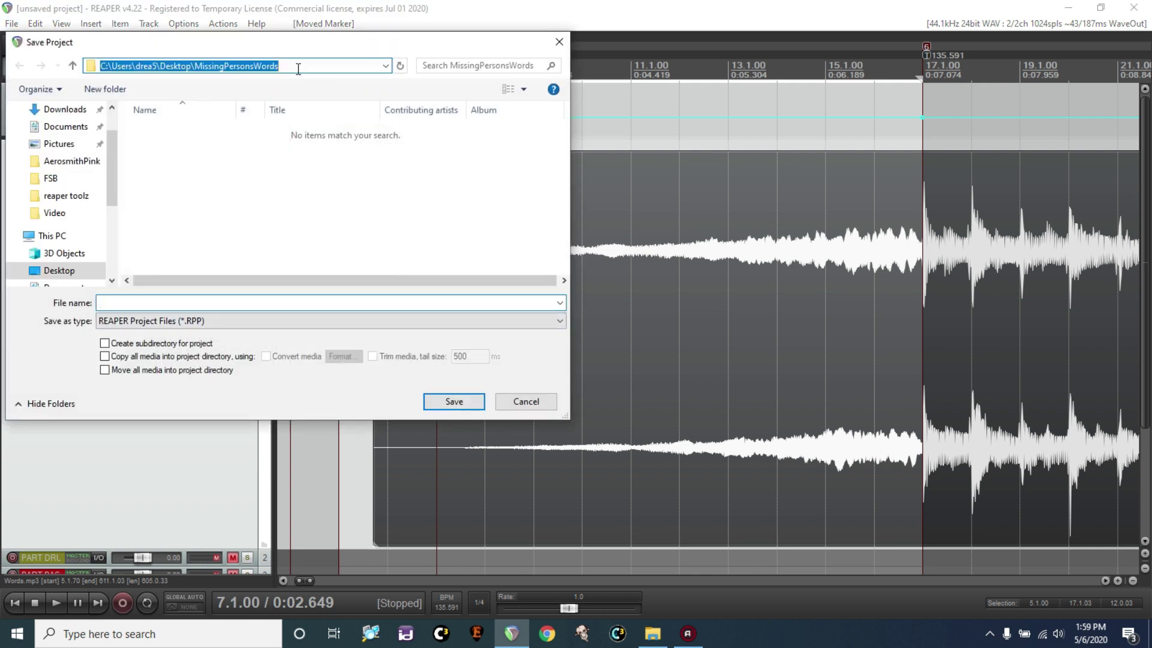
pyautogui.moveTo(195, 68); pyautogui.dragTo(295, 72)
pyautogui.rightClick(273, 64)
pyautogui.click(294, 108)
pyautogui.click(282, 304)
pyautogui.rightClick(282, 305)
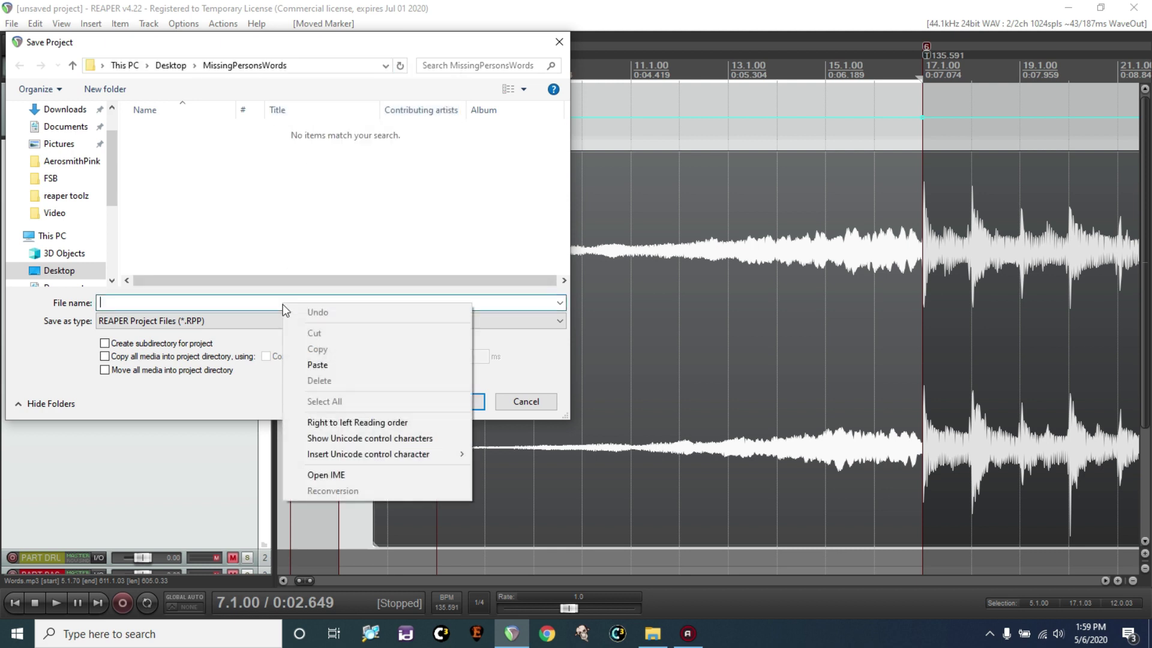
pyautogui.click(316, 365)
pyautogui.click(454, 402)
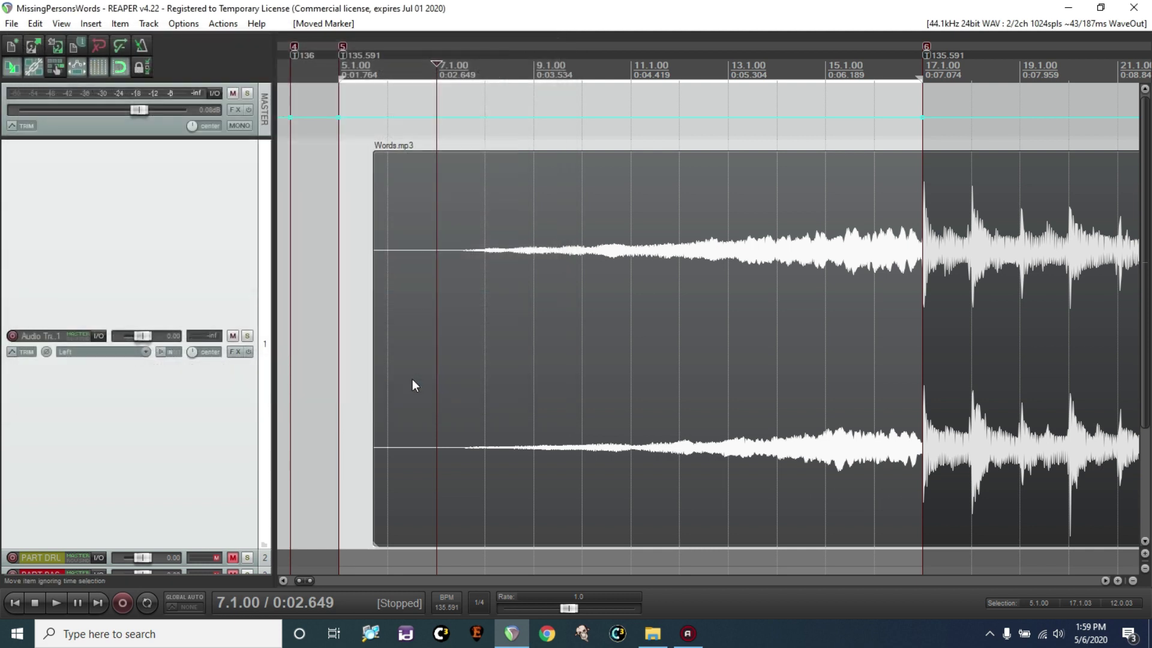
# Render the entire project's master mix to a 16-bit, 44100 Hz stereo WAV file named MissingPersonsWords.
pyautogui.click(11, 23)
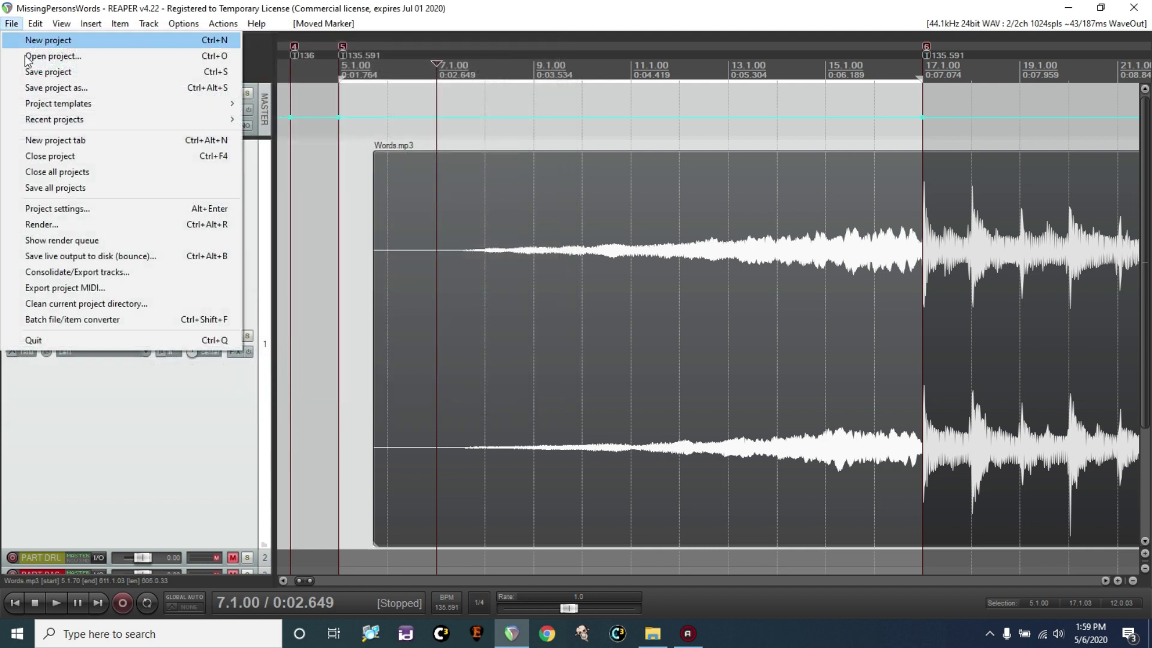
pyautogui.click(65, 225)
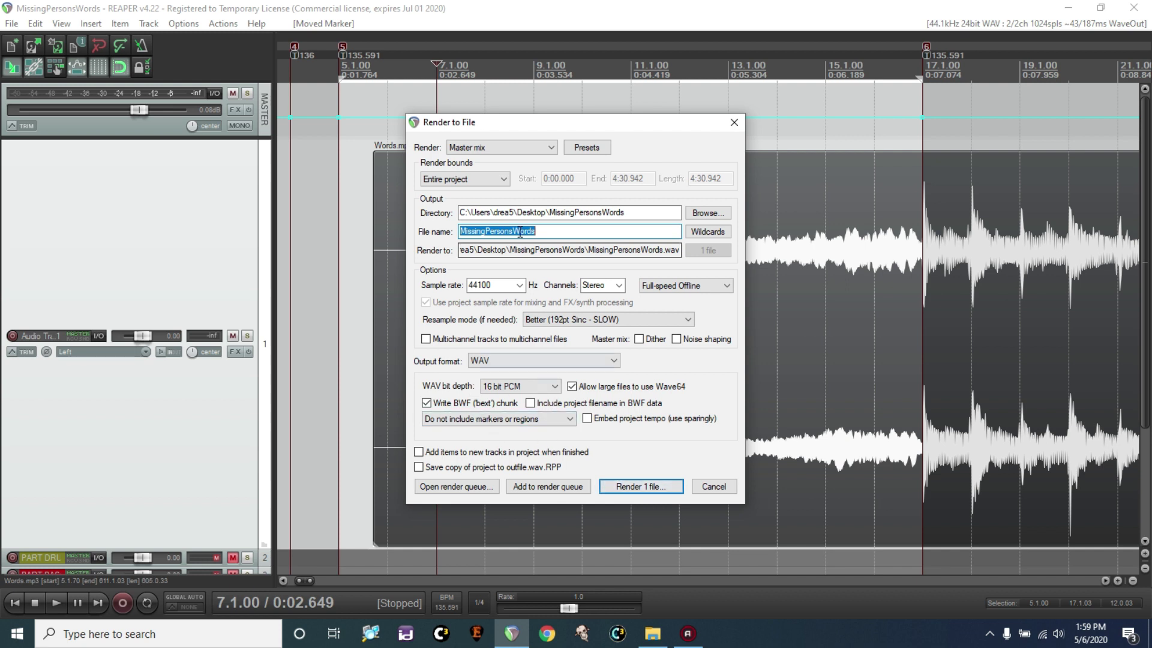
pyautogui.click(637, 488)
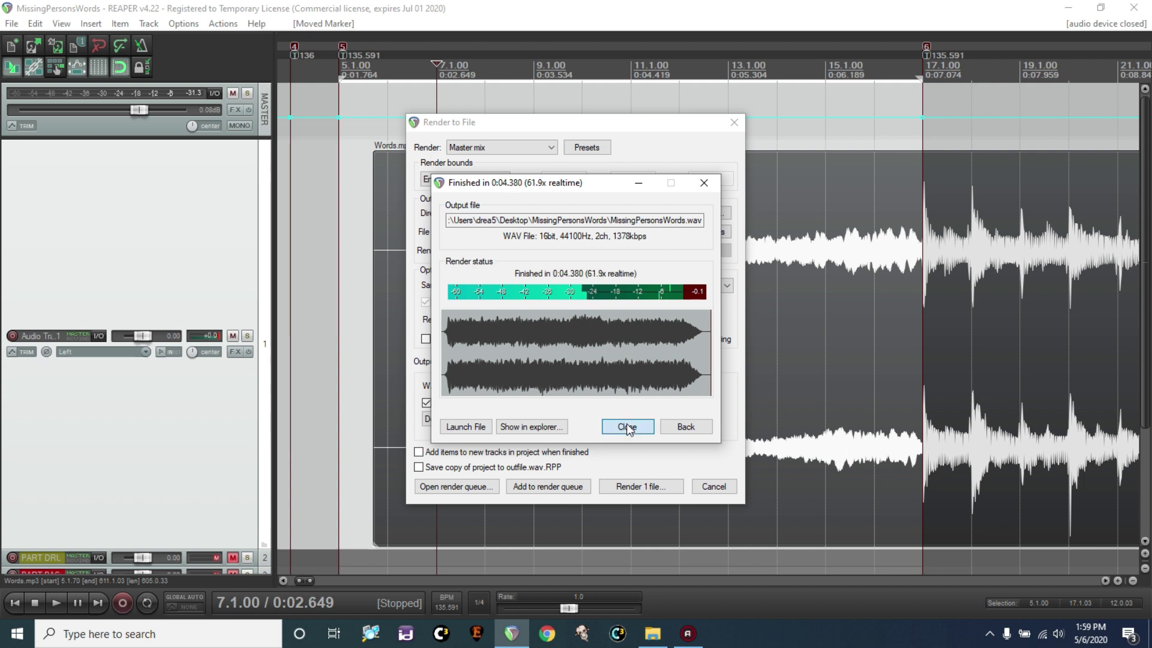
pyautogui.click(642, 428)
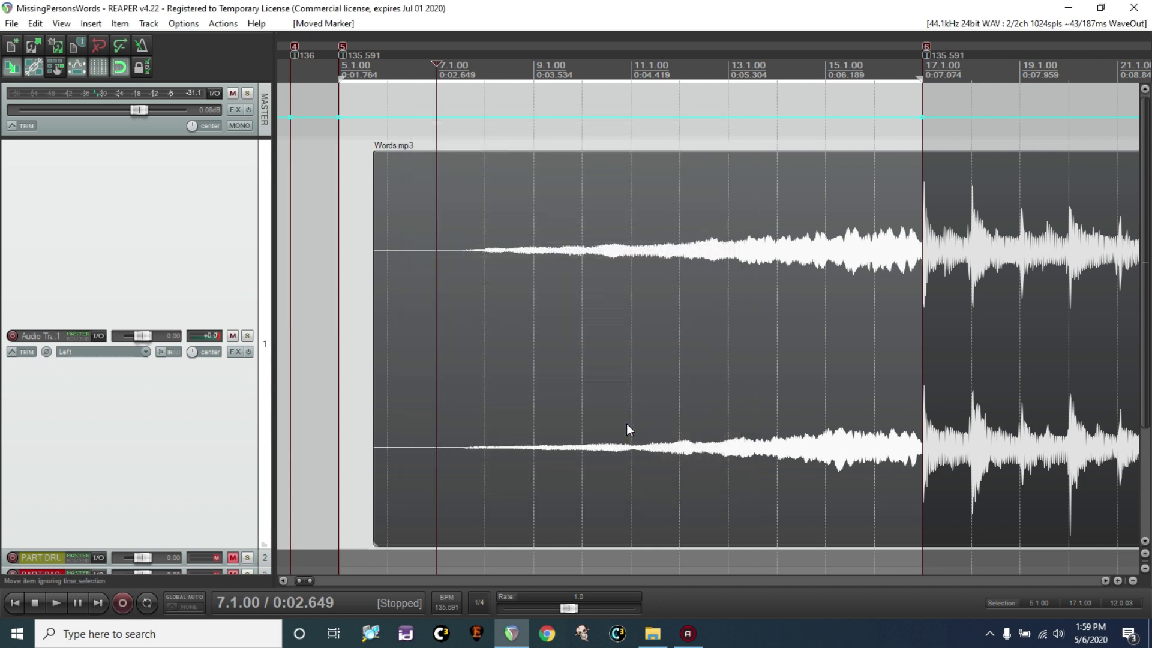
# Set the master track's volume to 0.09 dB.
pyautogui.rightClick(139, 110)
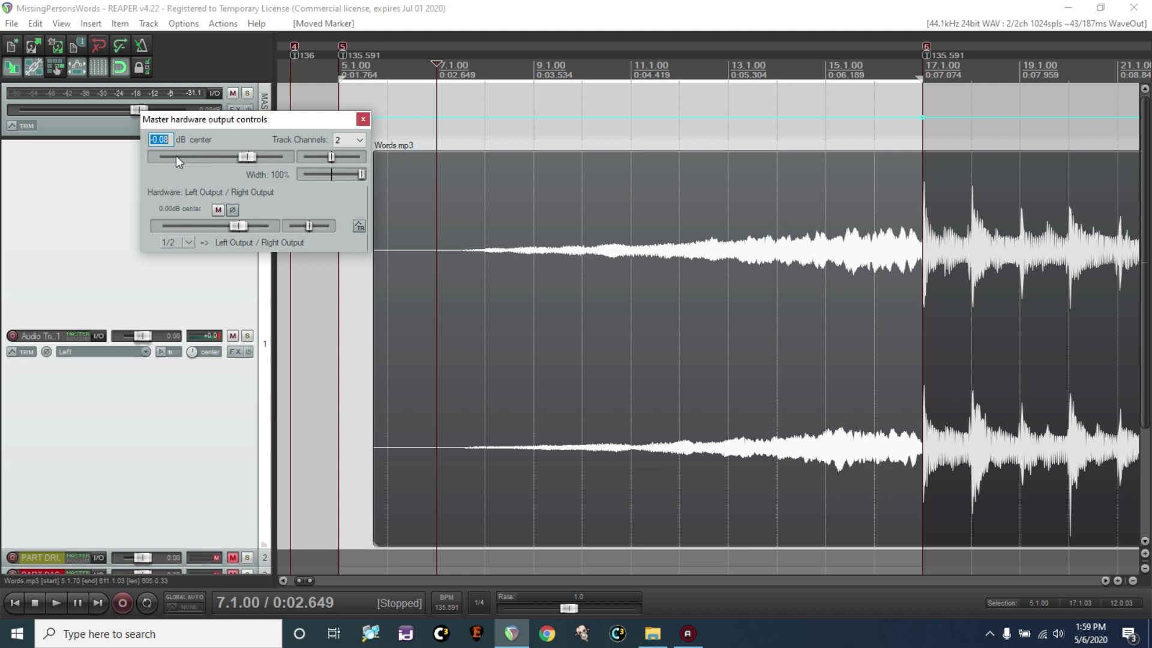
pyautogui.write('.09')
pyautogui.press('Return')
pyautogui.press('Escape')
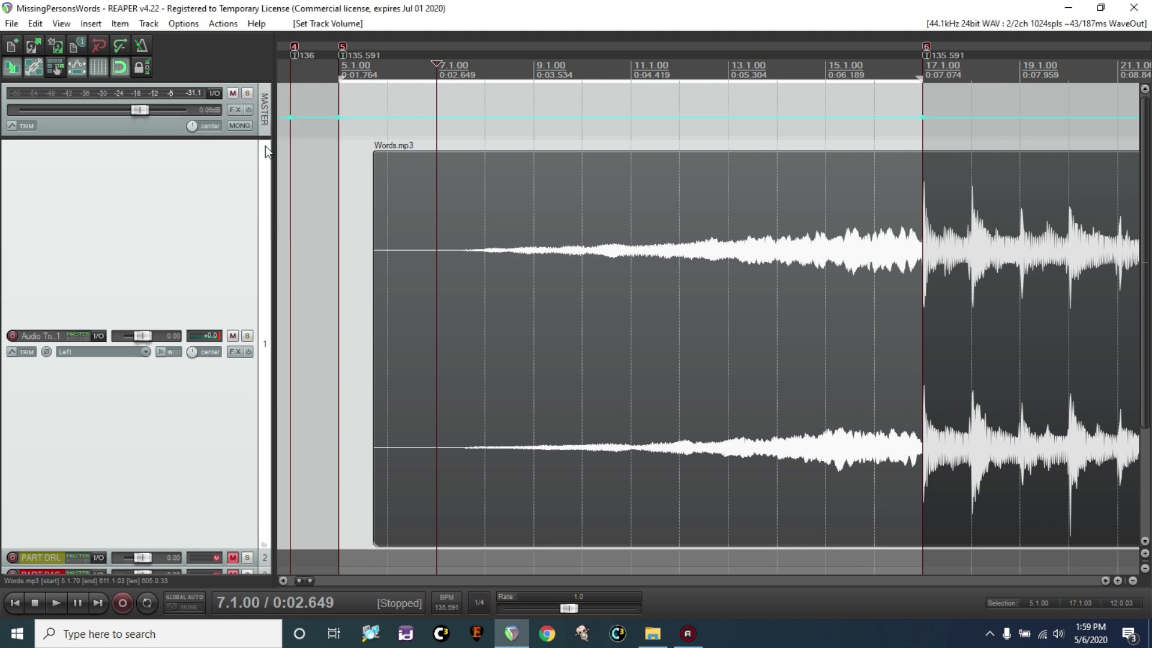
# Render the master mix again with the same WAV settings, overwriting MissingPersonsWords.wav.
pyautogui.click(12, 24)
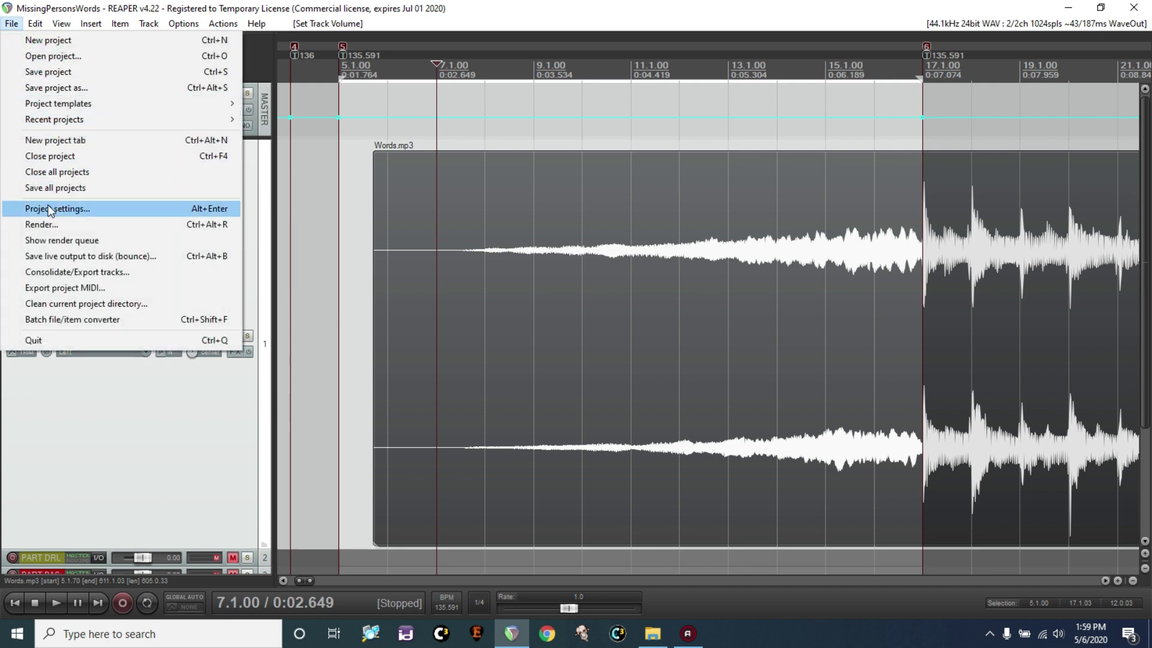
pyautogui.click(43, 225)
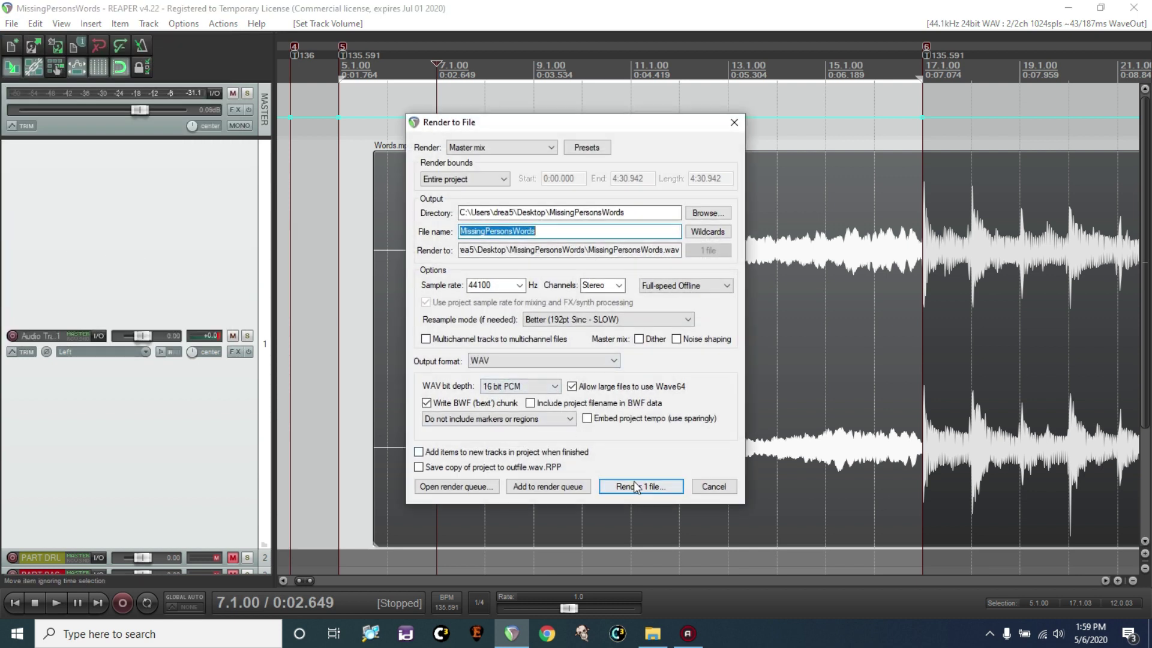
pyautogui.click(635, 486)
pyautogui.click(548, 317)
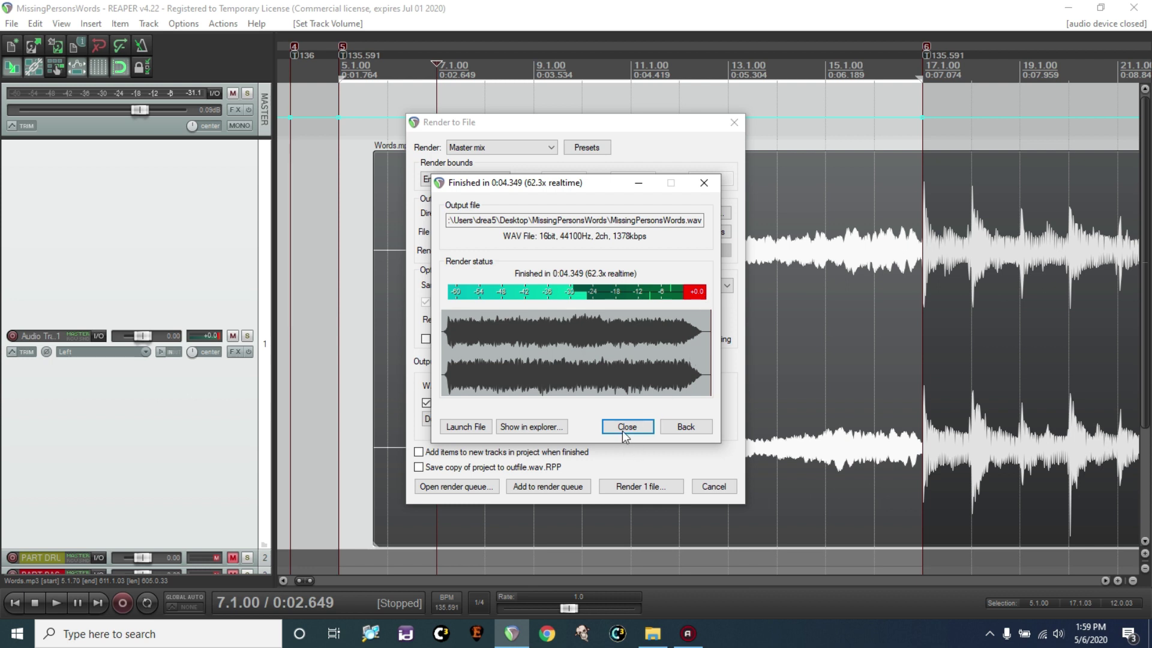
pyautogui.click(622, 425)
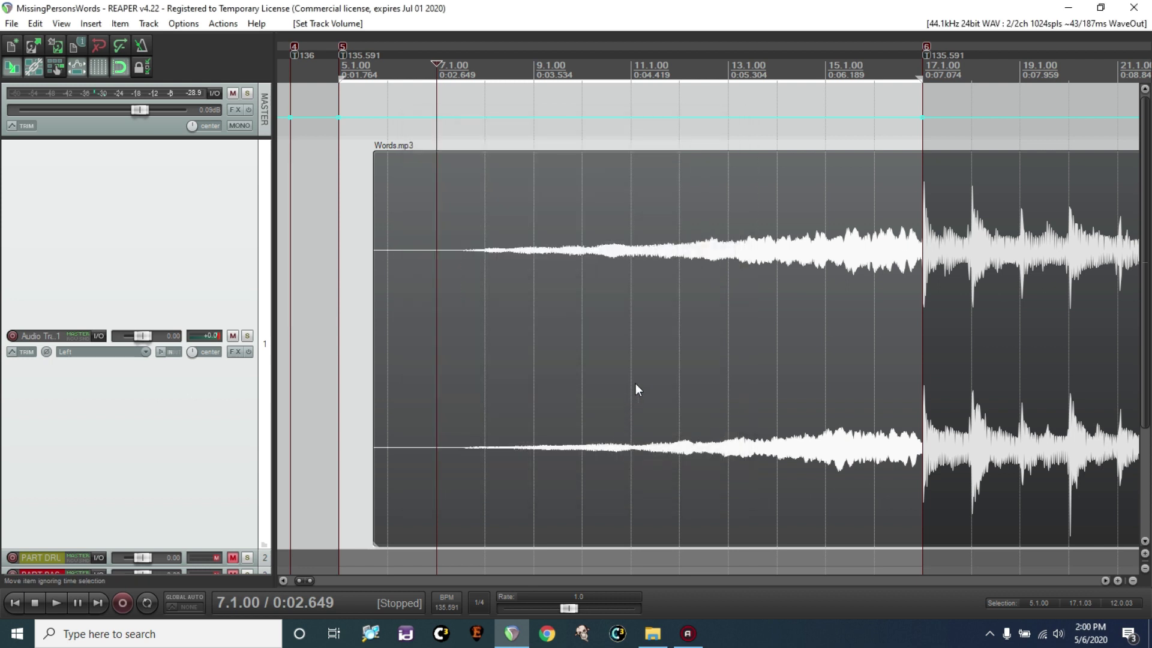
# Open SpleeterGUI and separate MissingPersonsWords.wav from the desktop MissingPersonsWords folder into four parts: vocal, bass, drums and other.
pyautogui.click(1067, 8)
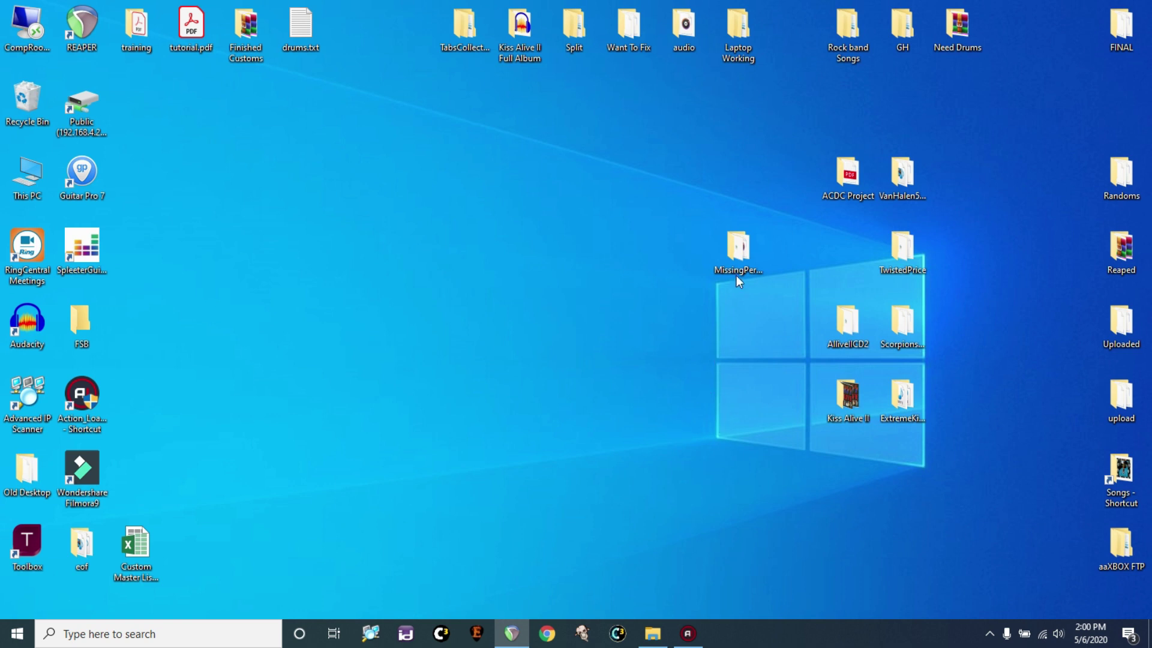
pyautogui.doubleClick(740, 254)
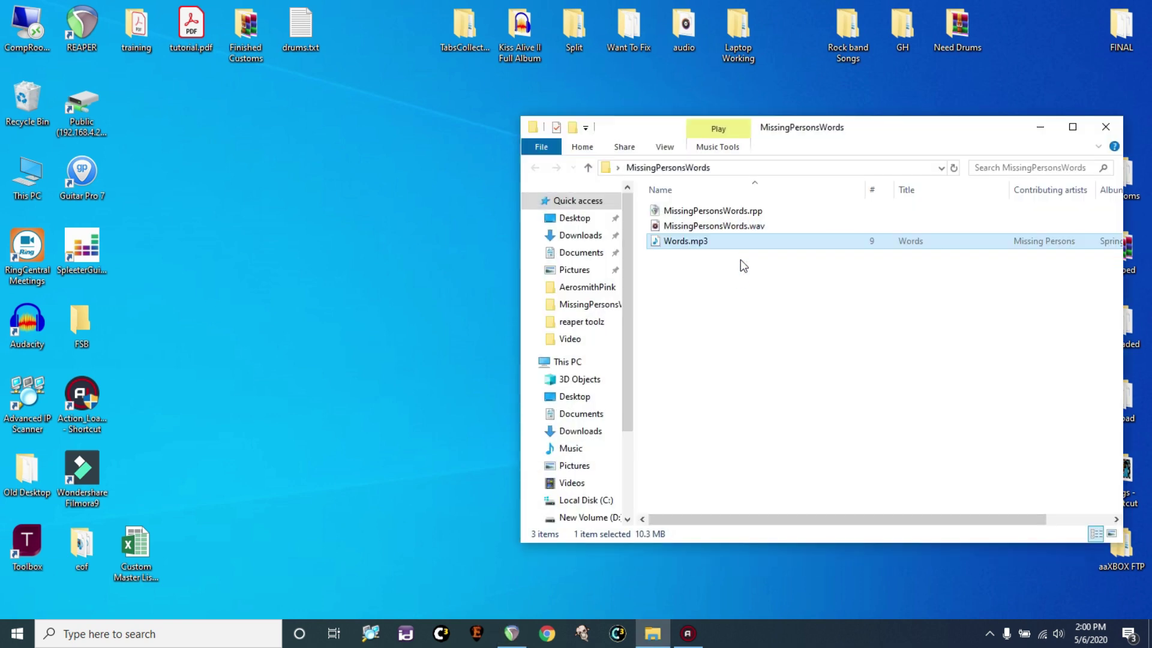
pyautogui.click(732, 225)
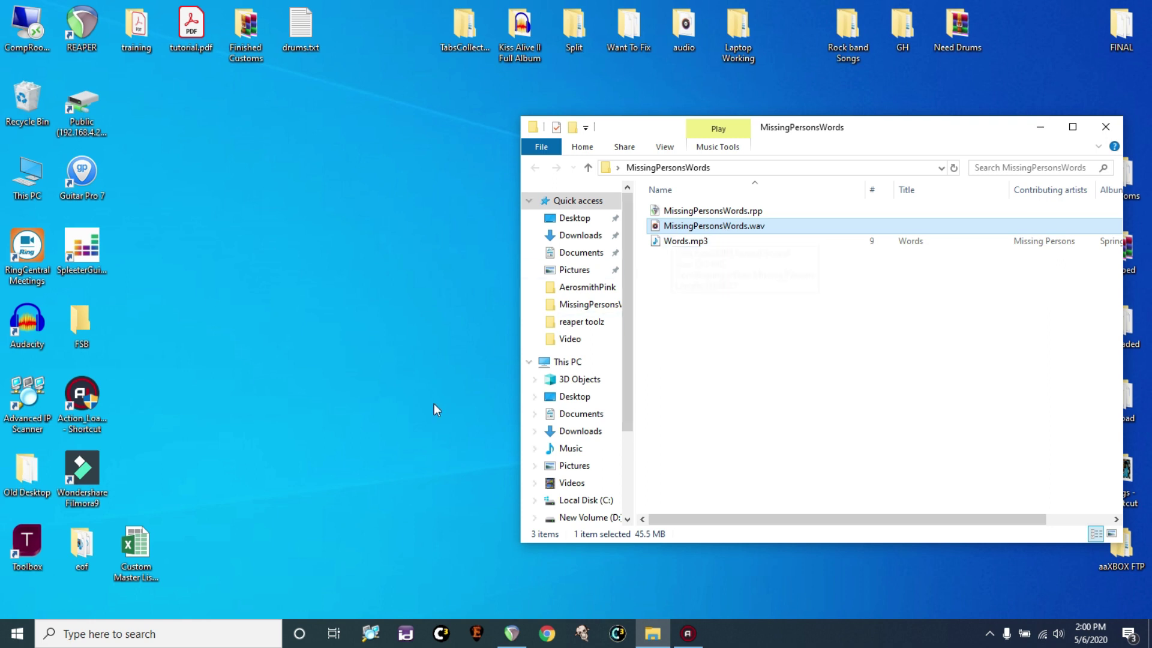
pyautogui.doubleClick(107, 270)
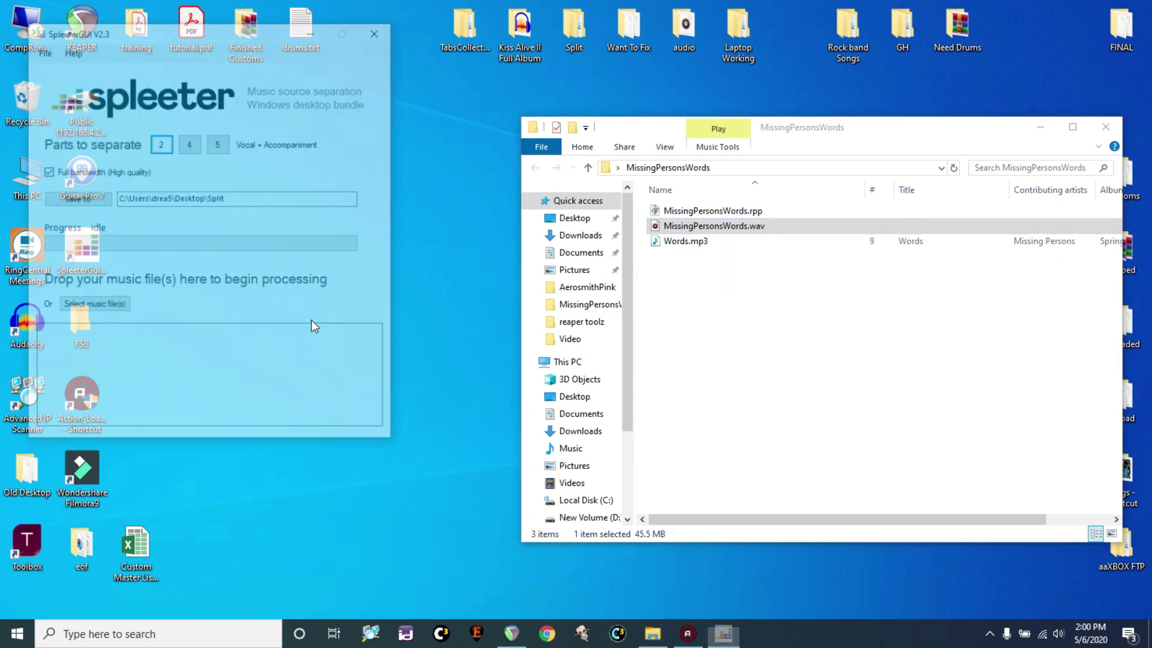
pyautogui.click(191, 145)
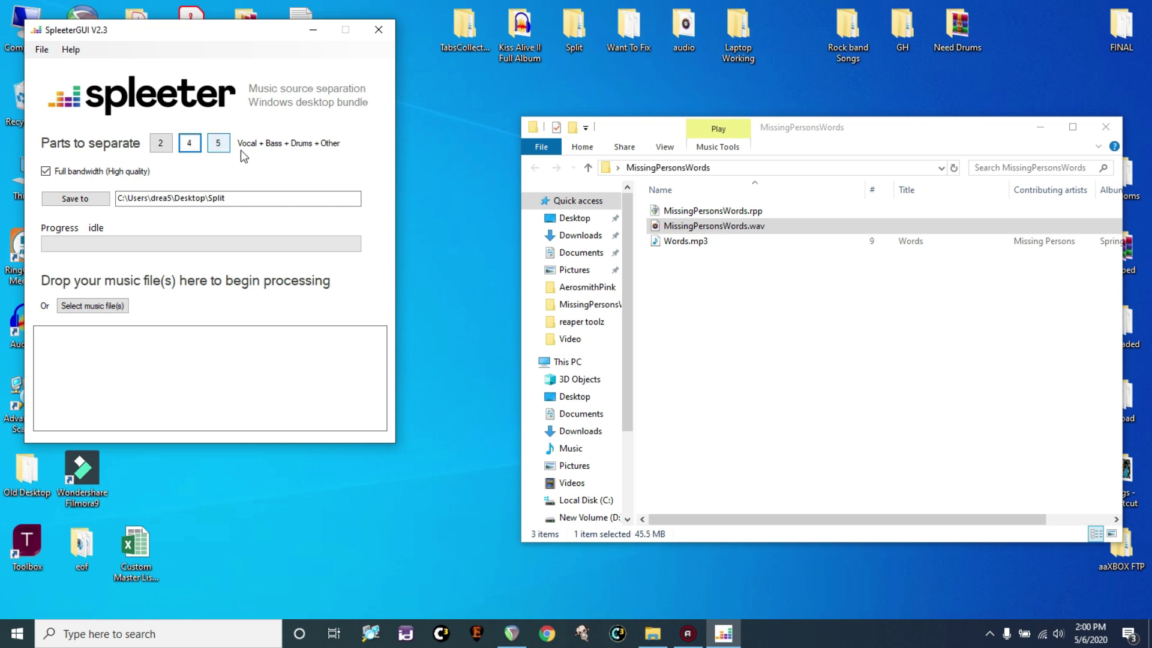
pyautogui.moveTo(683, 227); pyautogui.dragTo(195, 364)
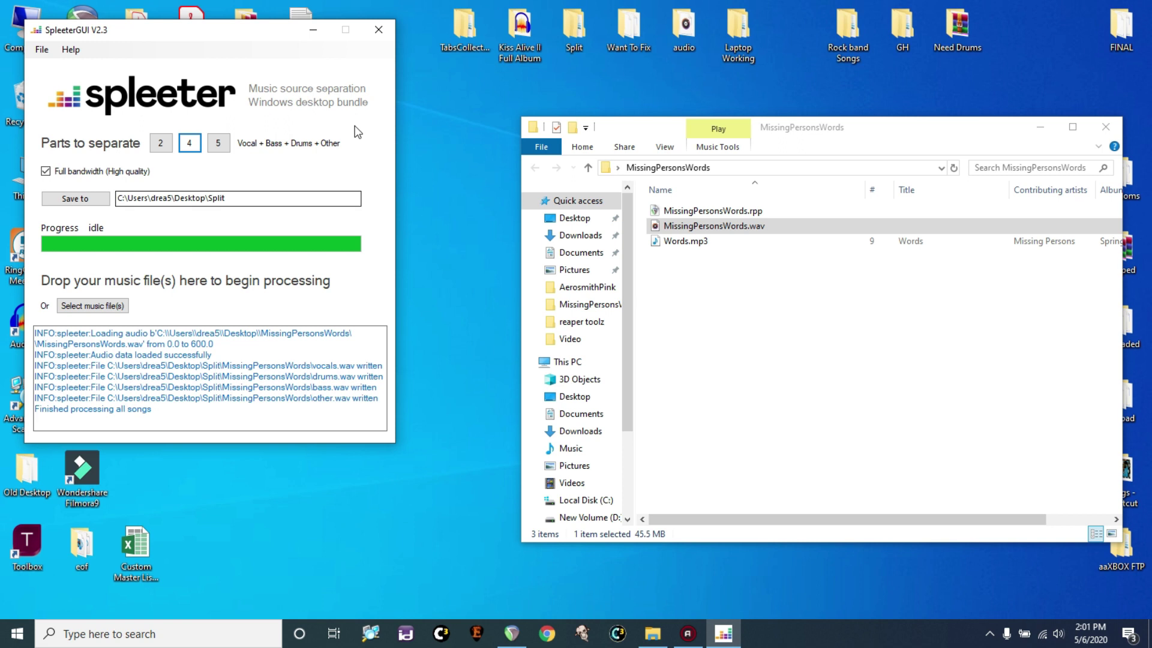
# Close SpleeterGUI and move drums.wav from the Split\MissingPersonsWords folder into the MissingPersonsWords project folder.
pyautogui.click(377, 29)
pyautogui.doubleClick(558, 30)
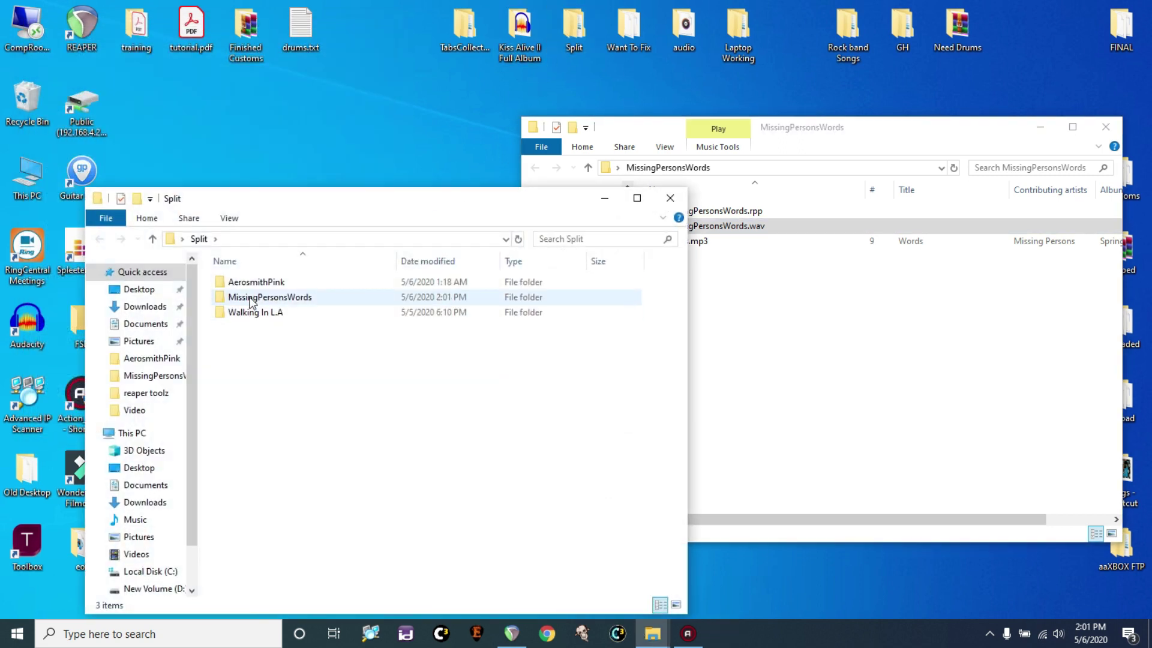
pyautogui.doubleClick(244, 298)
pyautogui.moveTo(238, 301); pyautogui.dragTo(891, 370)
pyautogui.click(467, 196)
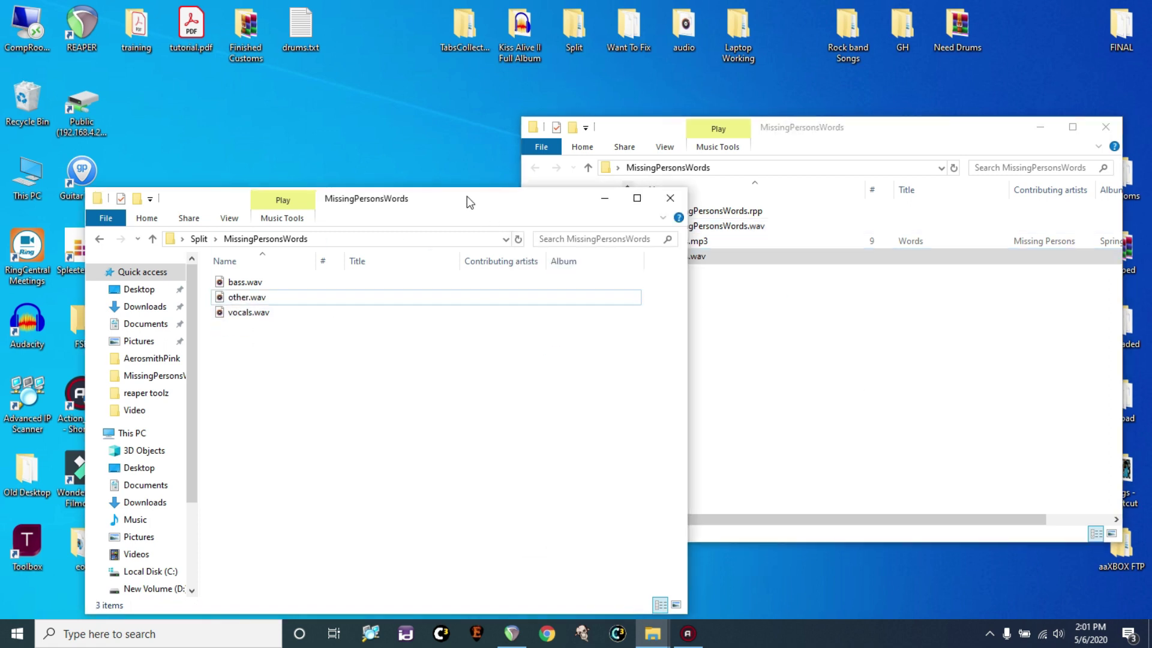
pyautogui.click(670, 198)
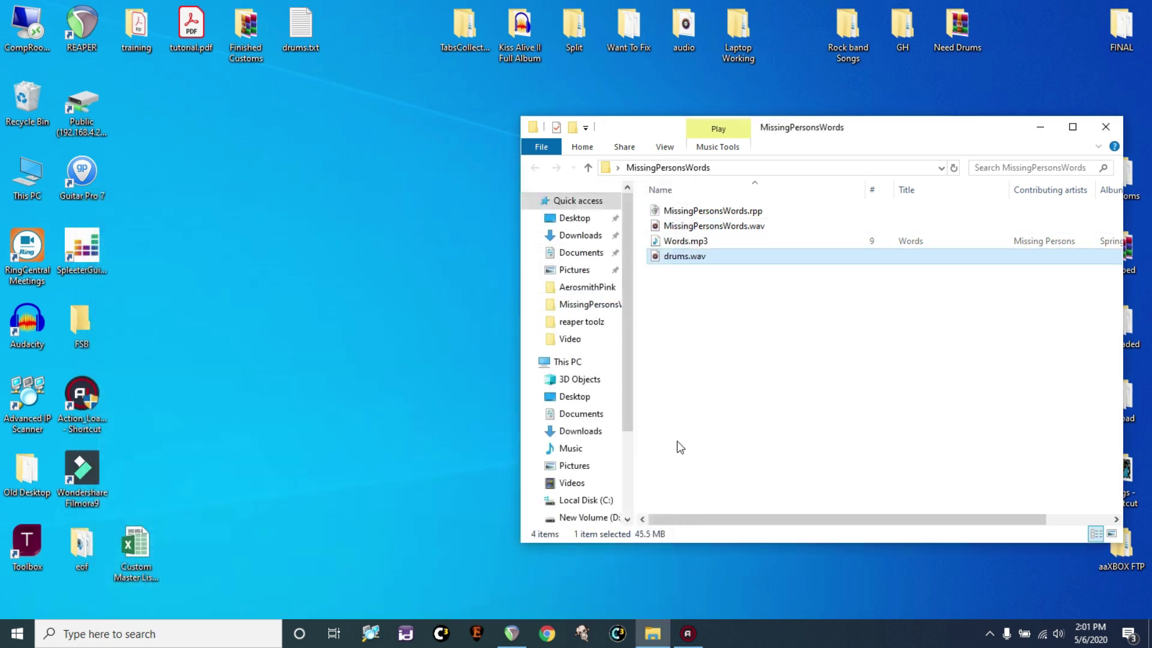
# Back in REAPER, import drums.wav at 1.1.00 on a new track and move that track directly below the Words.mp3 track.
pyautogui.moveTo(630, 128); pyautogui.dragTo(871, 149)
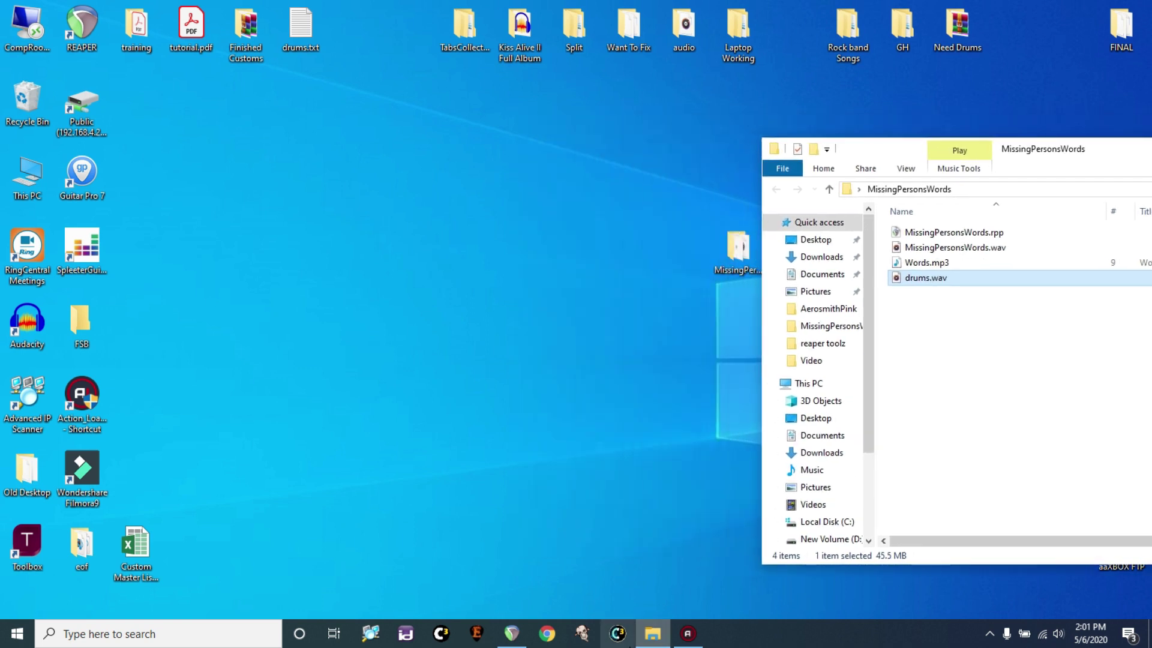
pyautogui.click(512, 633)
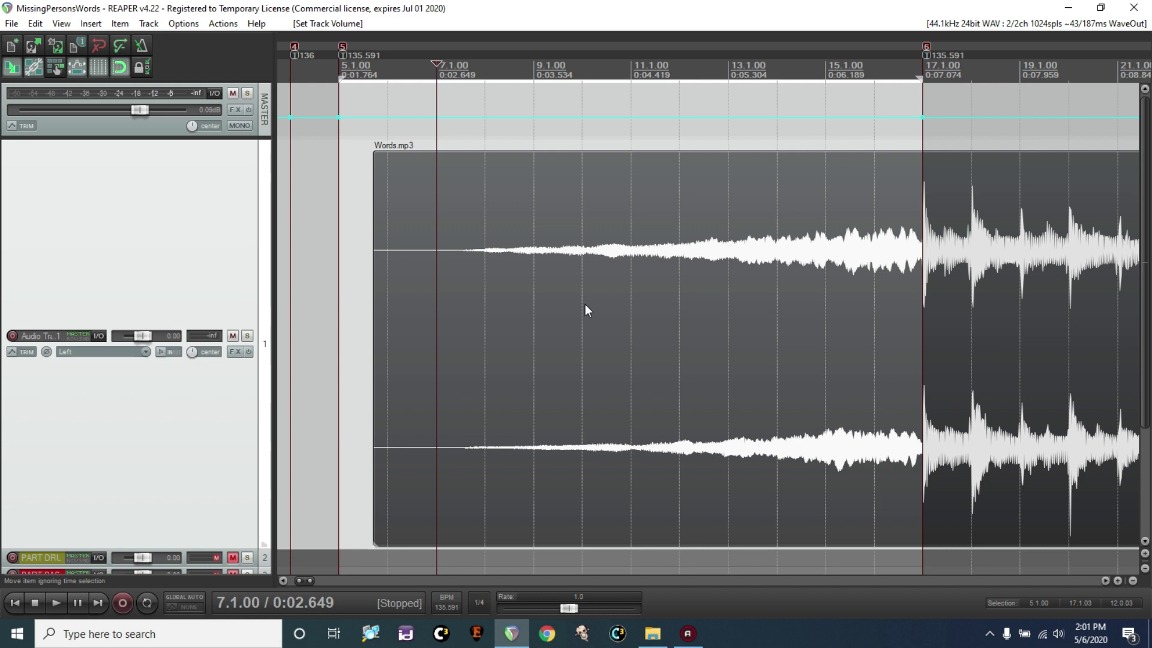
pyautogui.press('Home')
pyautogui.scroll(-2, 506, 329)
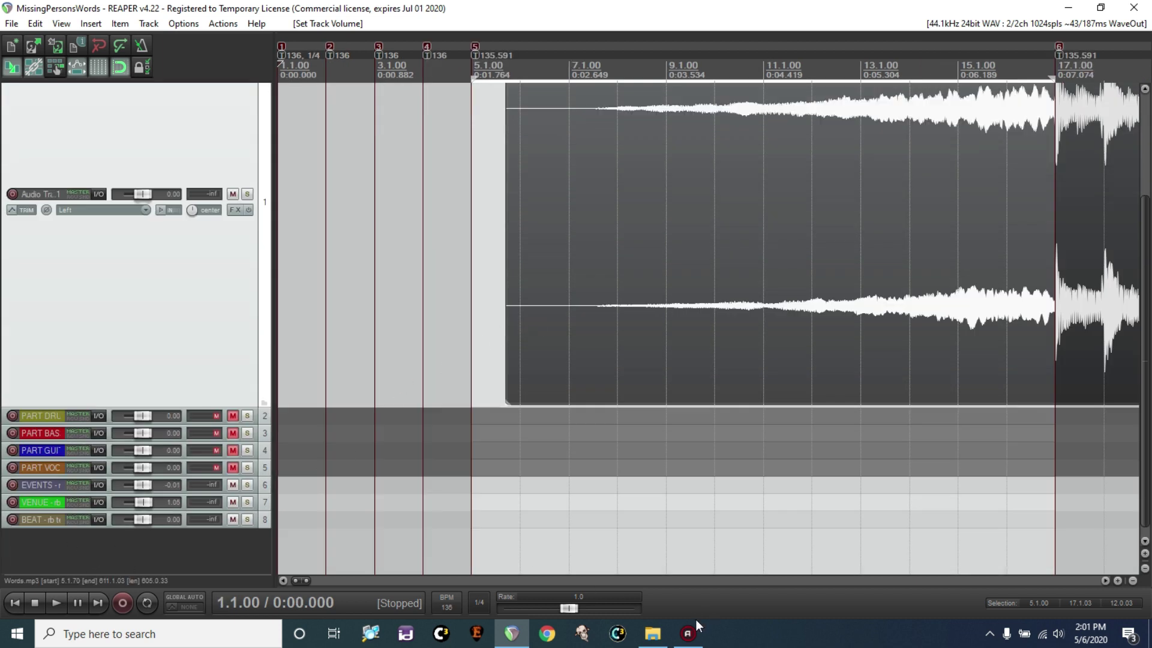
pyautogui.click(652, 633)
pyautogui.moveTo(909, 277); pyautogui.dragTo(129, 564)
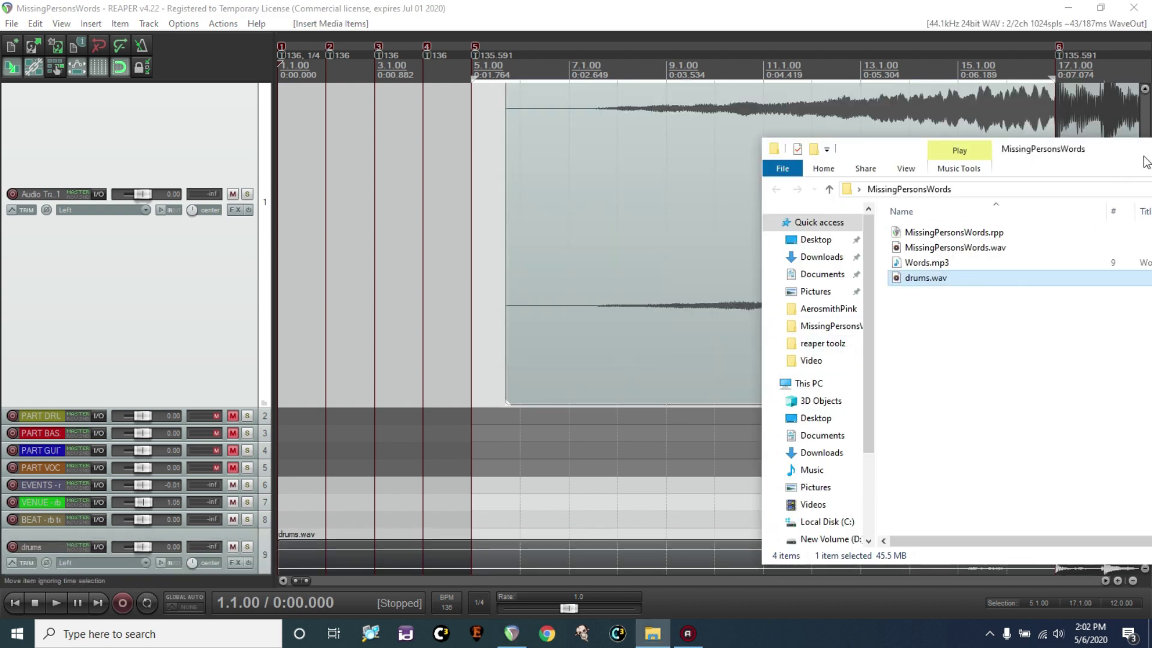
pyautogui.moveTo(1146, 160); pyautogui.dragTo(951, 192)
pyautogui.click(1139, 186)
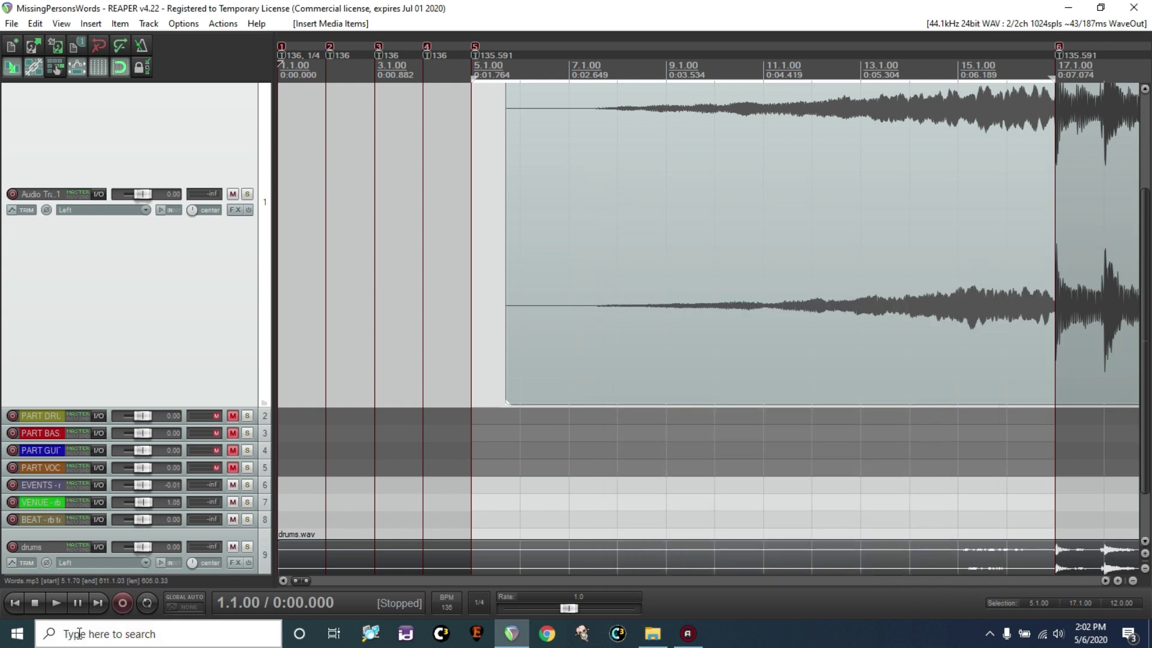
pyautogui.moveTo(78, 535); pyautogui.dragTo(67, 412)
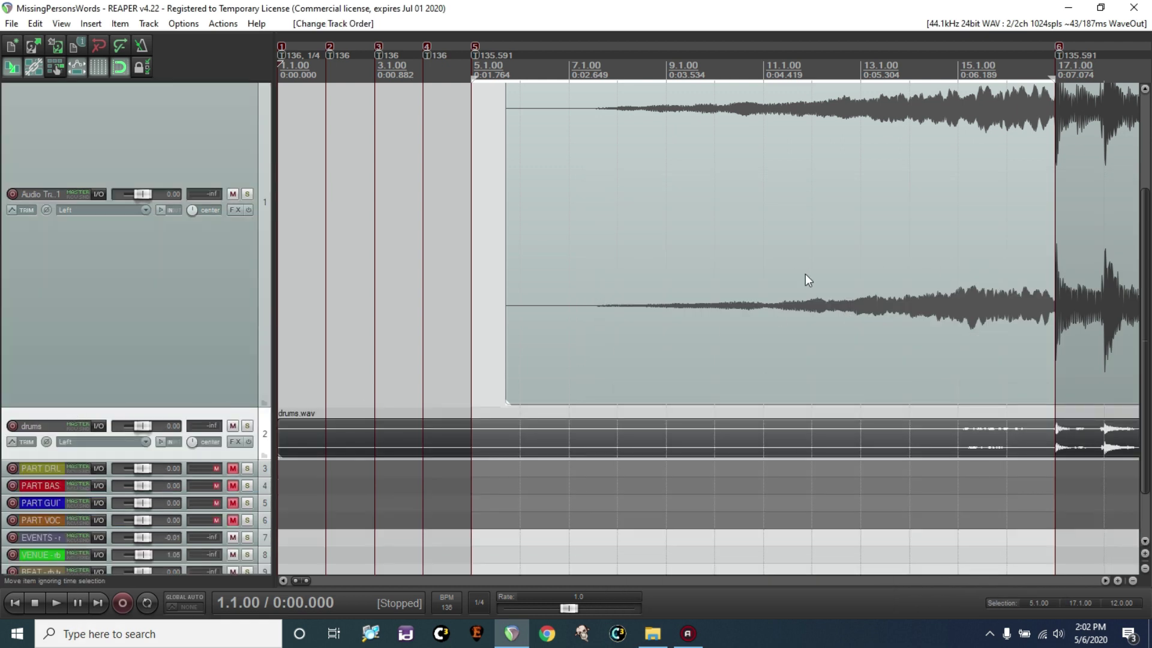
pyautogui.scroll(-2, 416, 321)
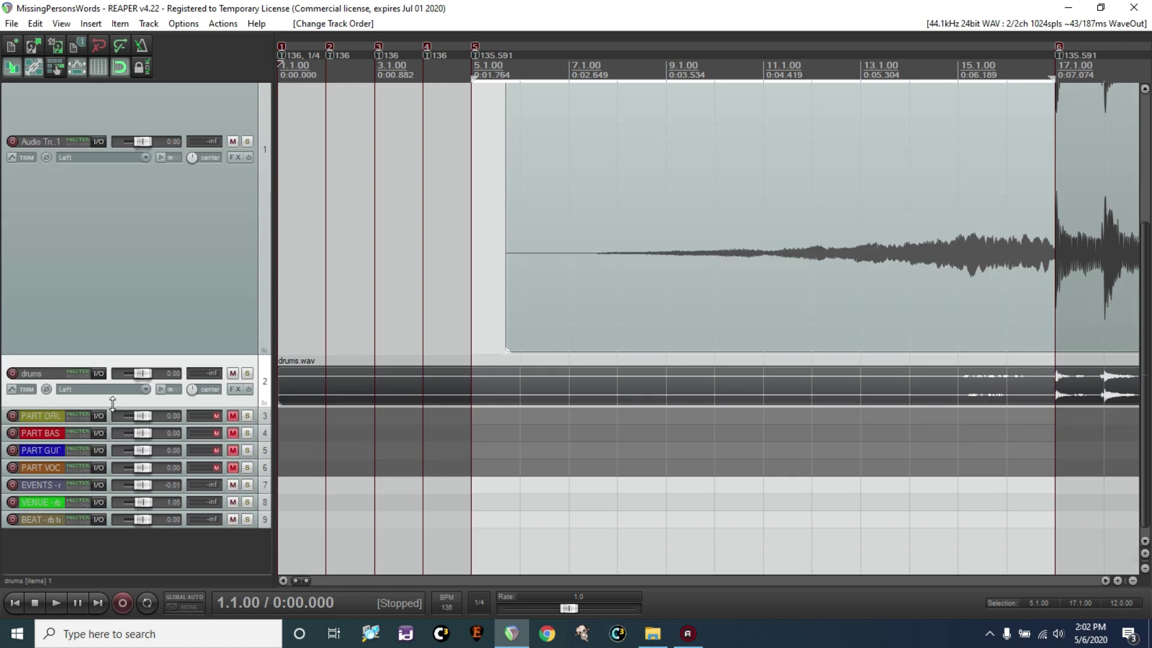
# Enlarge the drums track until its waveform is easy to read, and mute the Words.mp3 track above it.
pyautogui.moveTo(114, 408); pyautogui.dragTo(96, 580)
pyautogui.scroll(5, 858, 286)
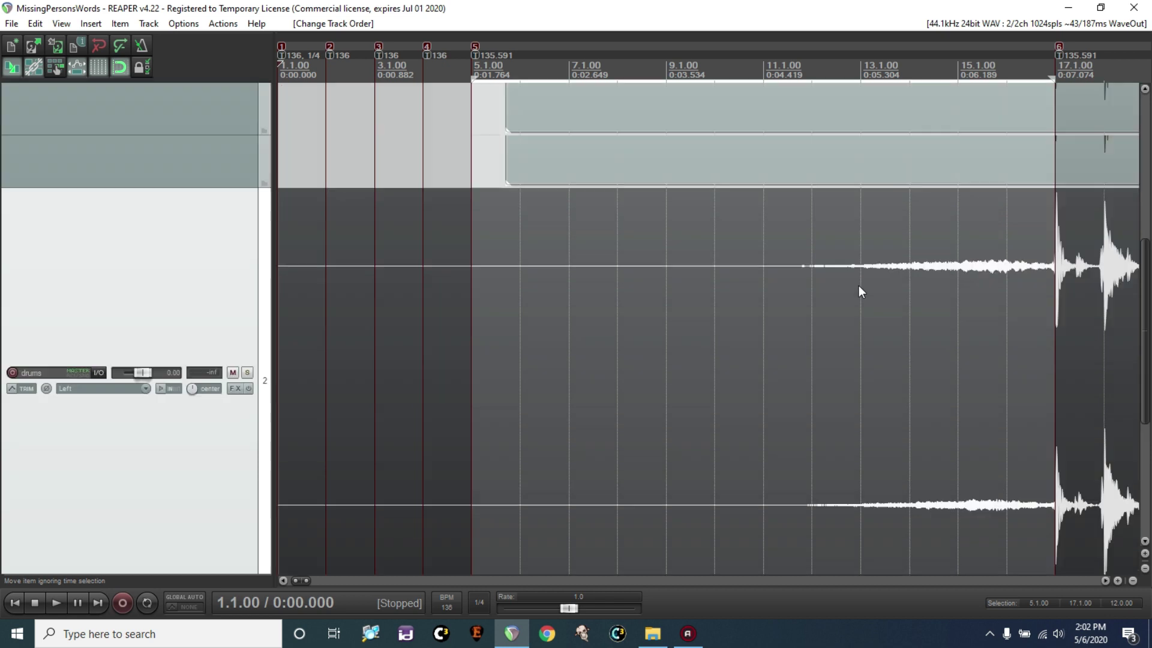
pyautogui.click(1103, 575)
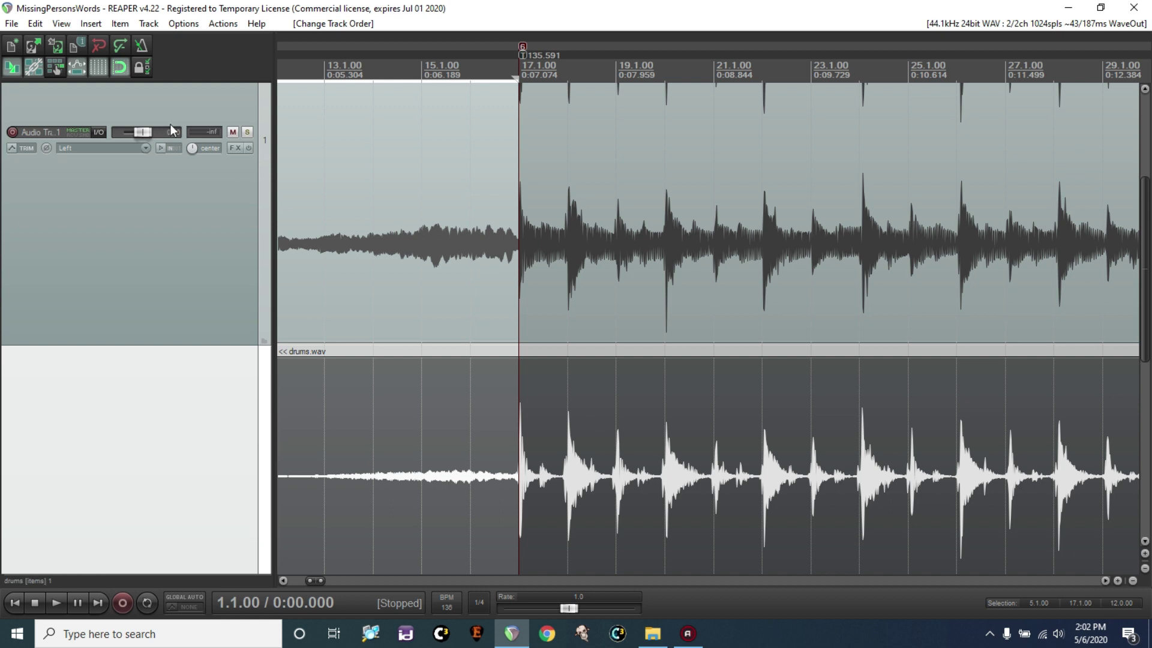
pyautogui.click(234, 133)
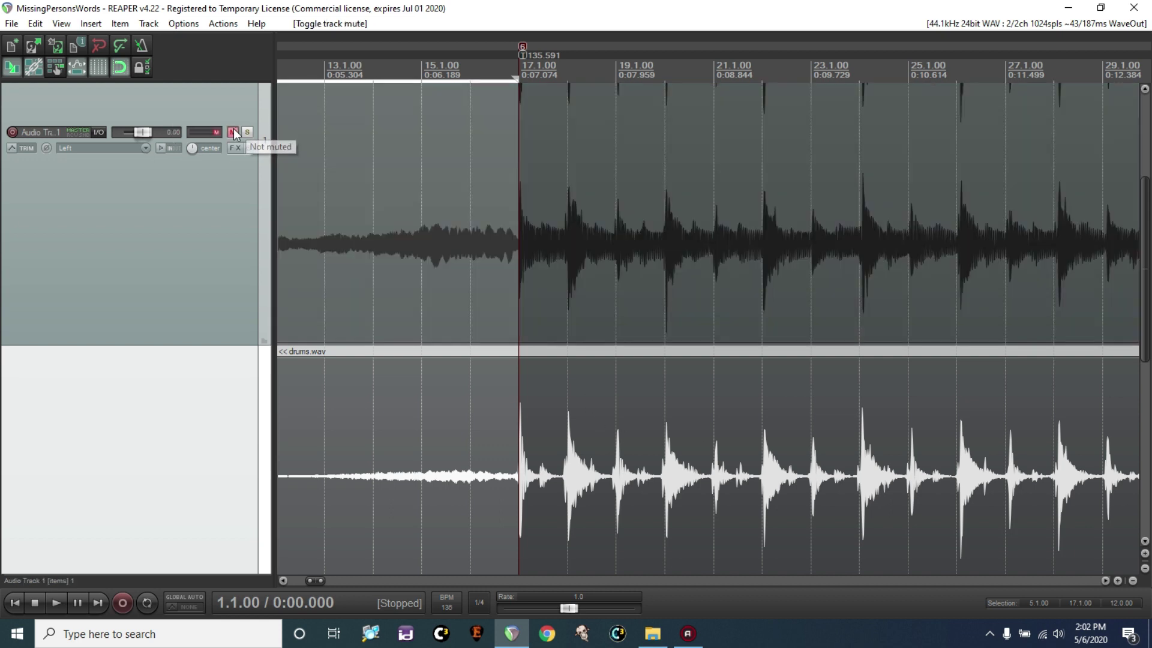
pyautogui.scroll(-5, 534, 253)
pyautogui.scroll(-1, 509, 232)
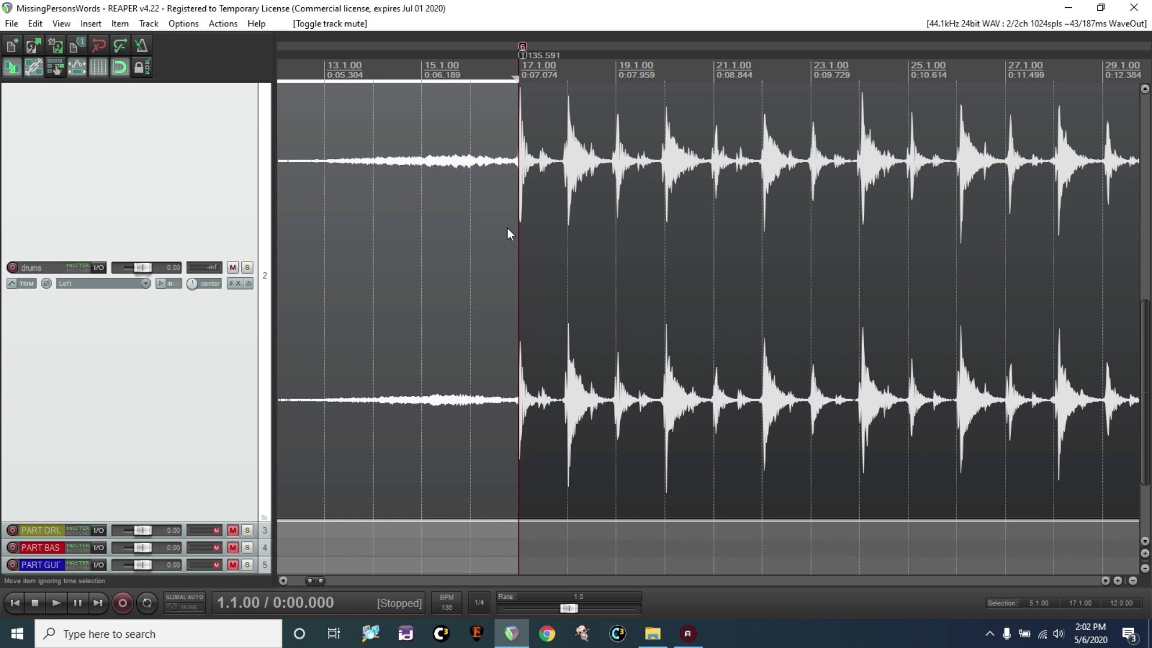
pyautogui.scroll(1, 507, 230)
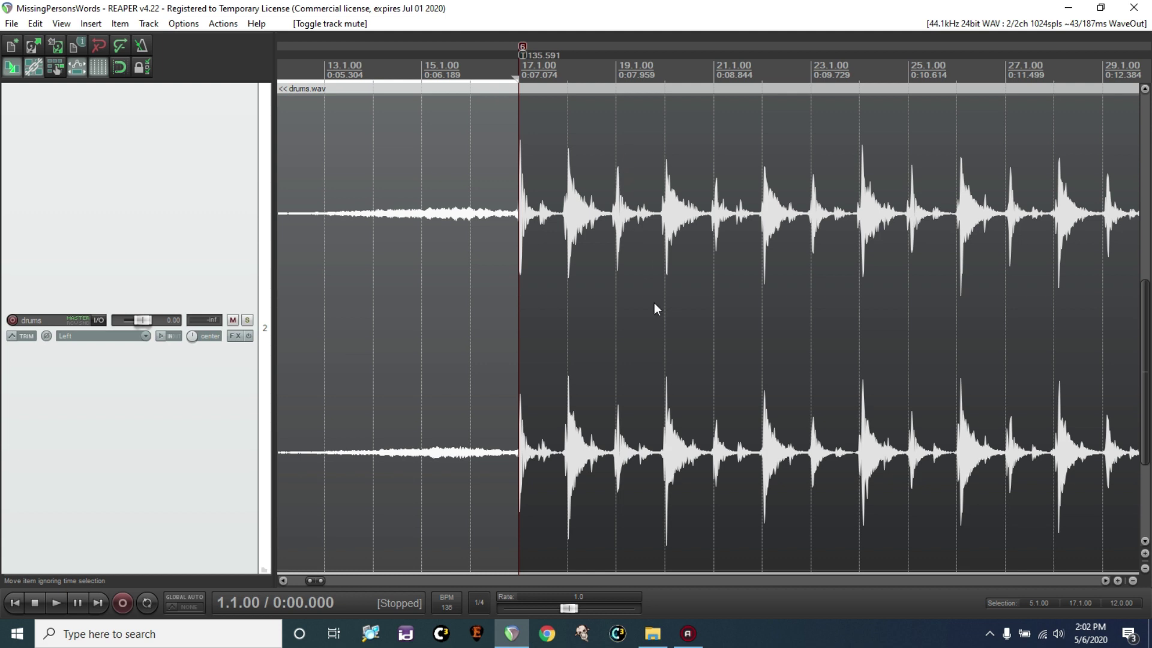
# Add a marker on the drum hit at 19.1.00 and create two 1/4 bars from the 17.1.00 marker up to it.
pyautogui.click(1118, 581)
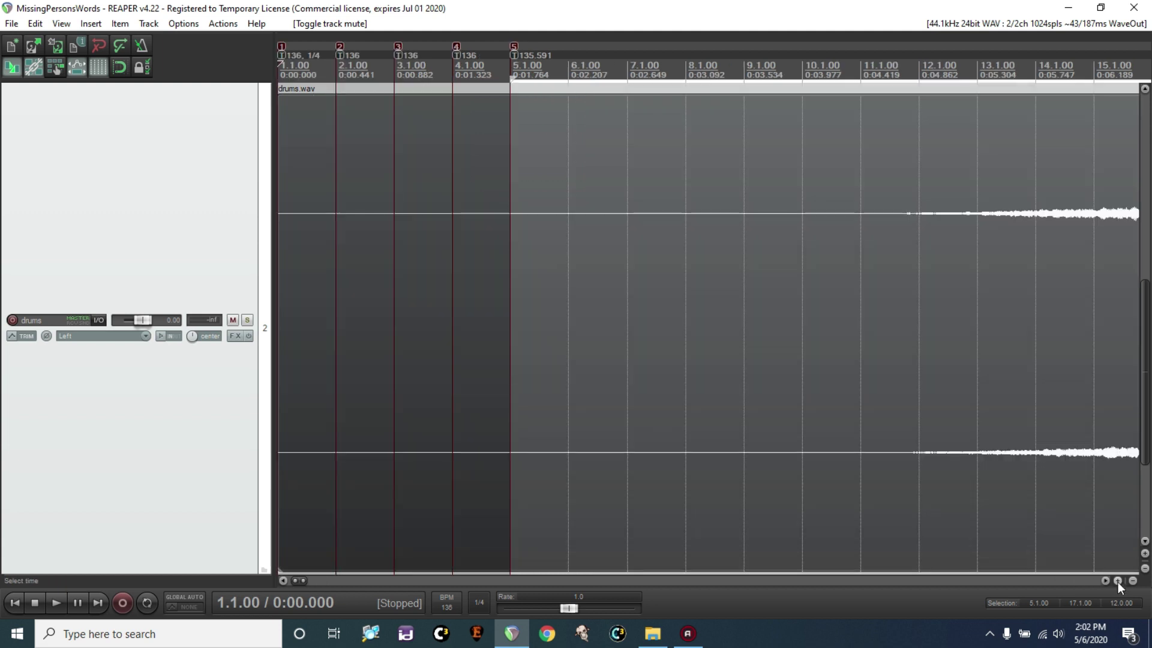
pyautogui.click(1105, 581)
pyautogui.click(1105, 581)
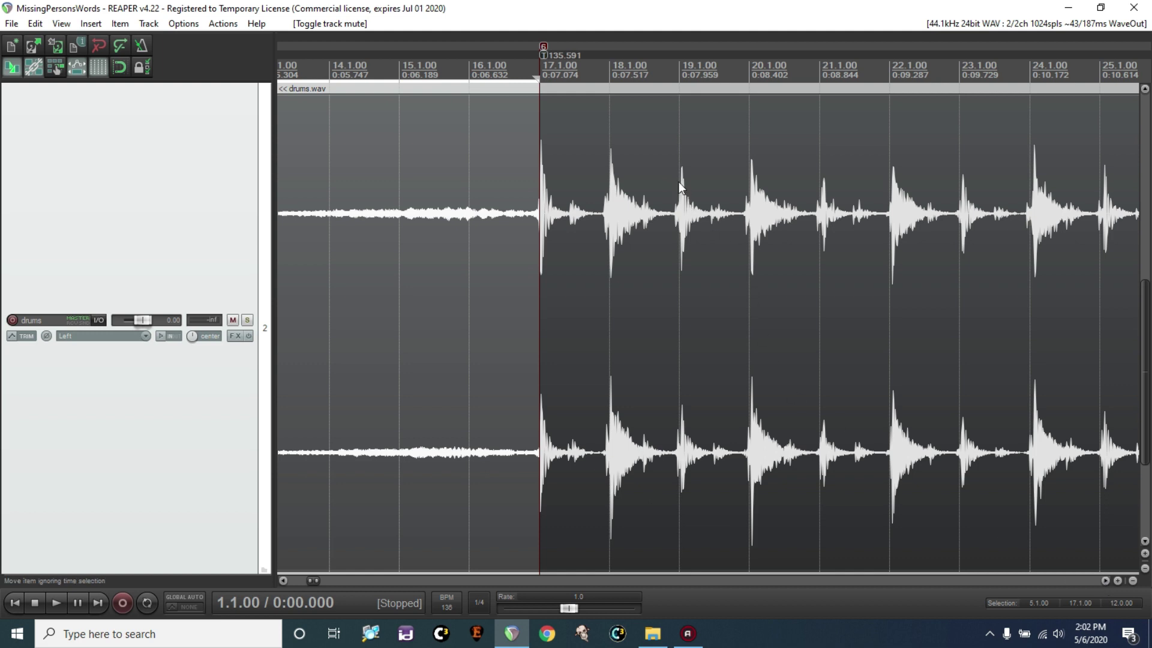
pyautogui.click(682, 201)
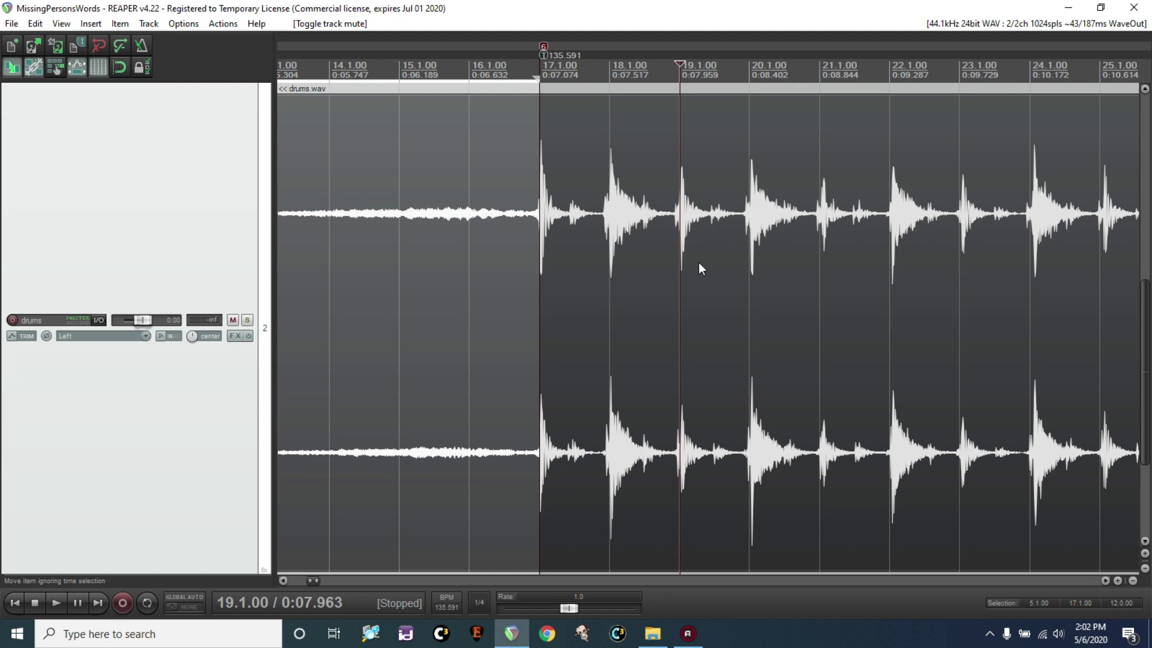
pyautogui.hotkey('shift', 'm')
pyautogui.click(600, 338)
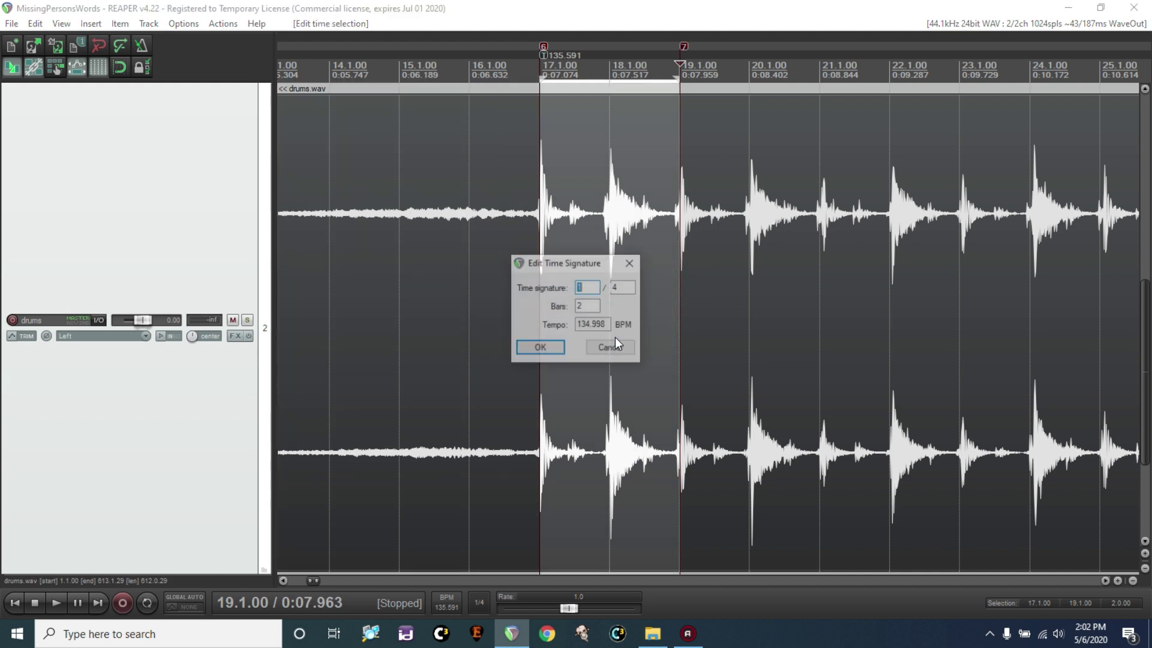
pyautogui.click(536, 350)
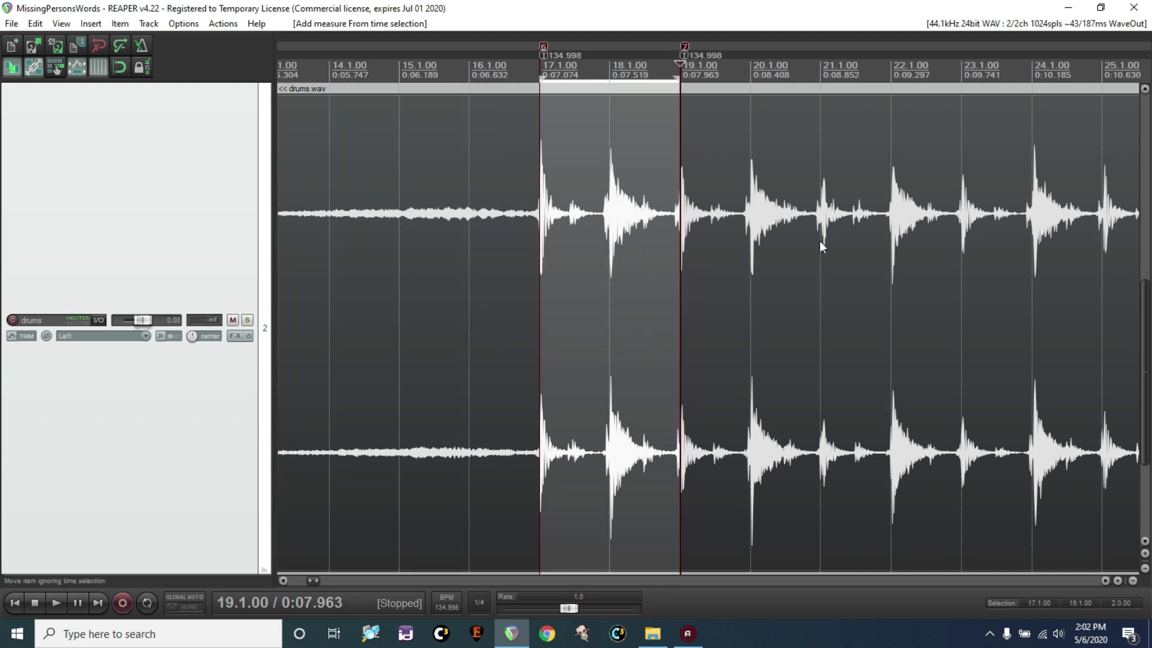
# Add markers on the drum hits at 21.1.00 and 23.1.00, creating two 1/4 bars from the preceding marker up to each.
pyautogui.click(823, 195)
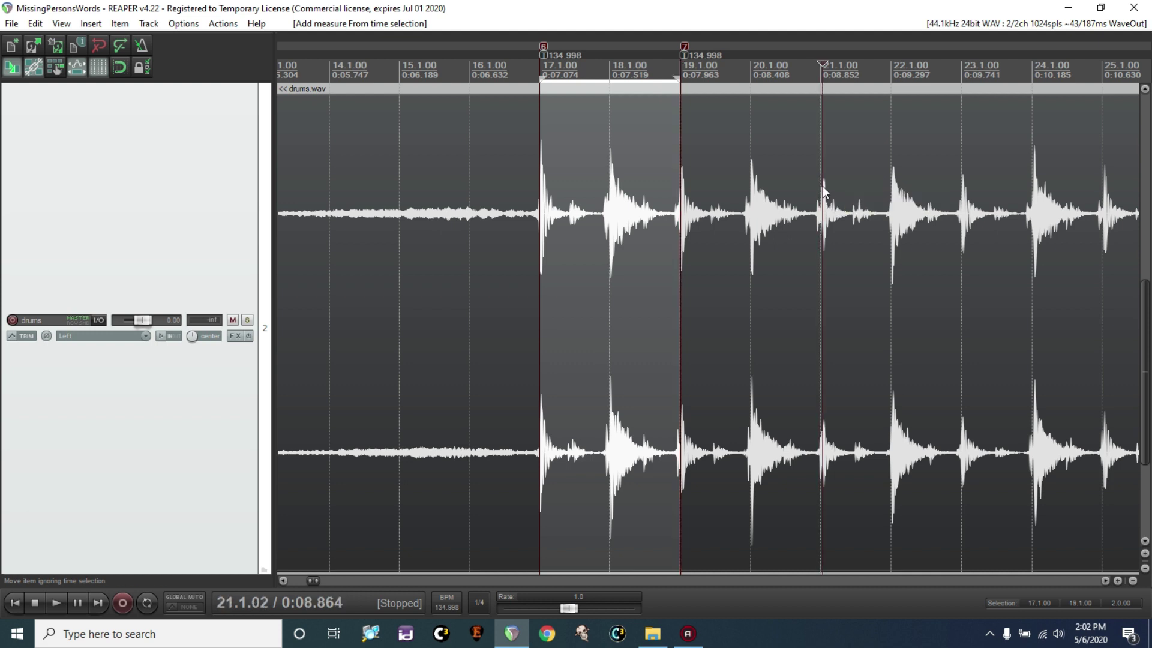
pyautogui.hotkey('shift', 'm')
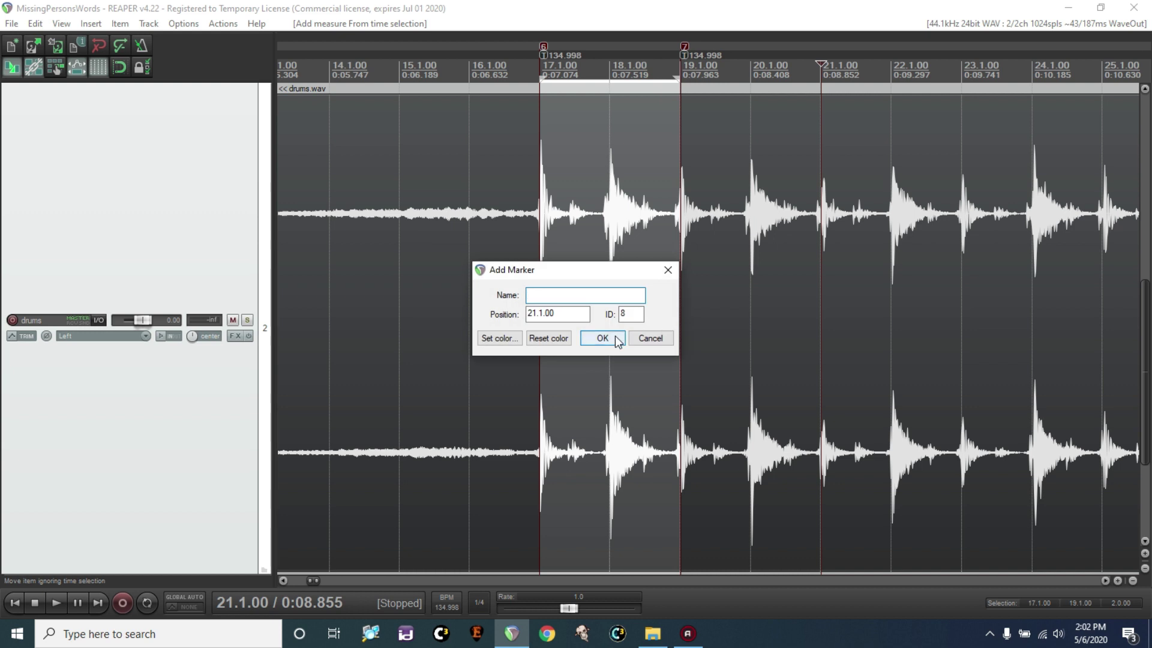
pyautogui.click(599, 338)
pyautogui.click(558, 348)
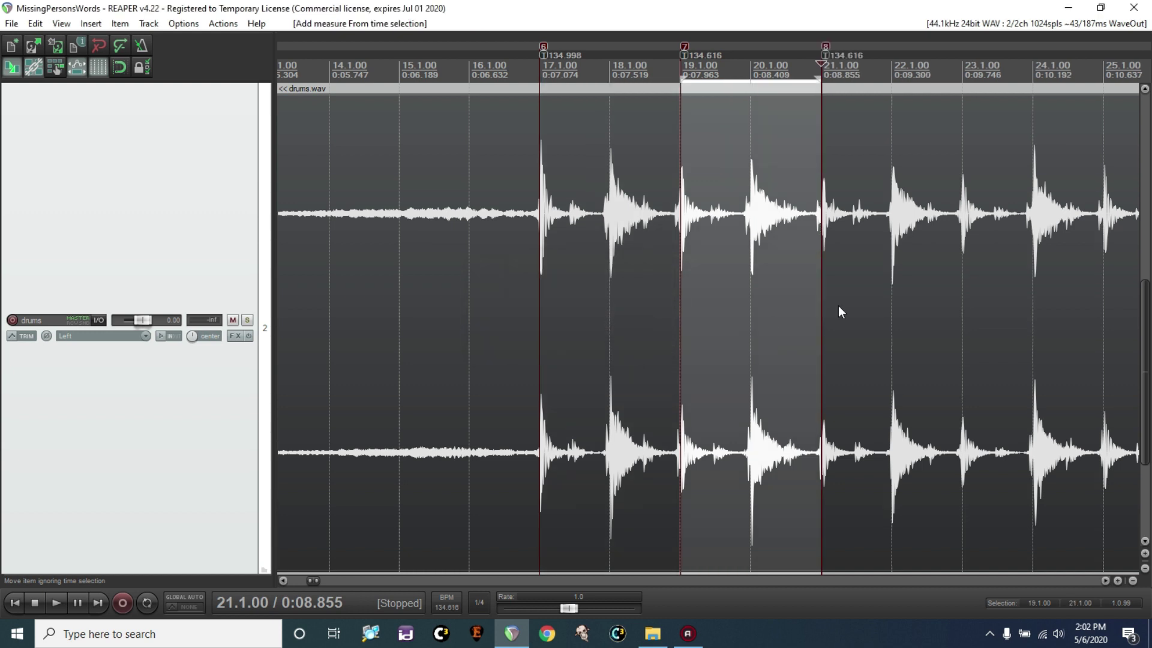
pyautogui.click(962, 191)
pyautogui.hotkey('shift', 'm')
pyautogui.click(602, 336)
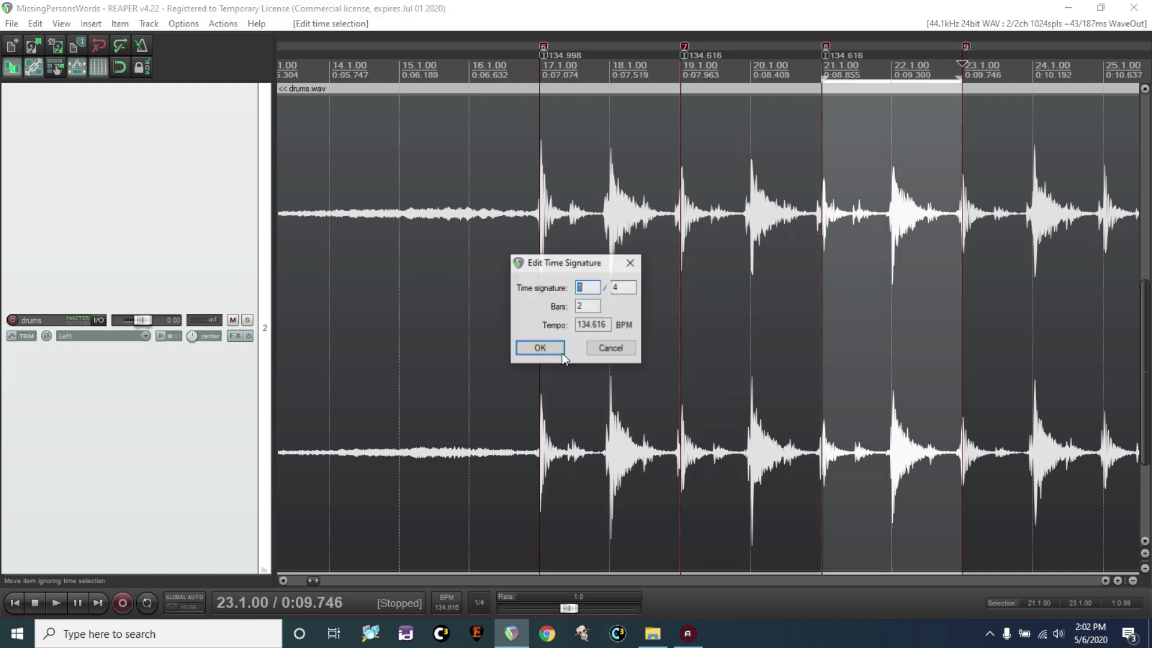
pyautogui.click(559, 346)
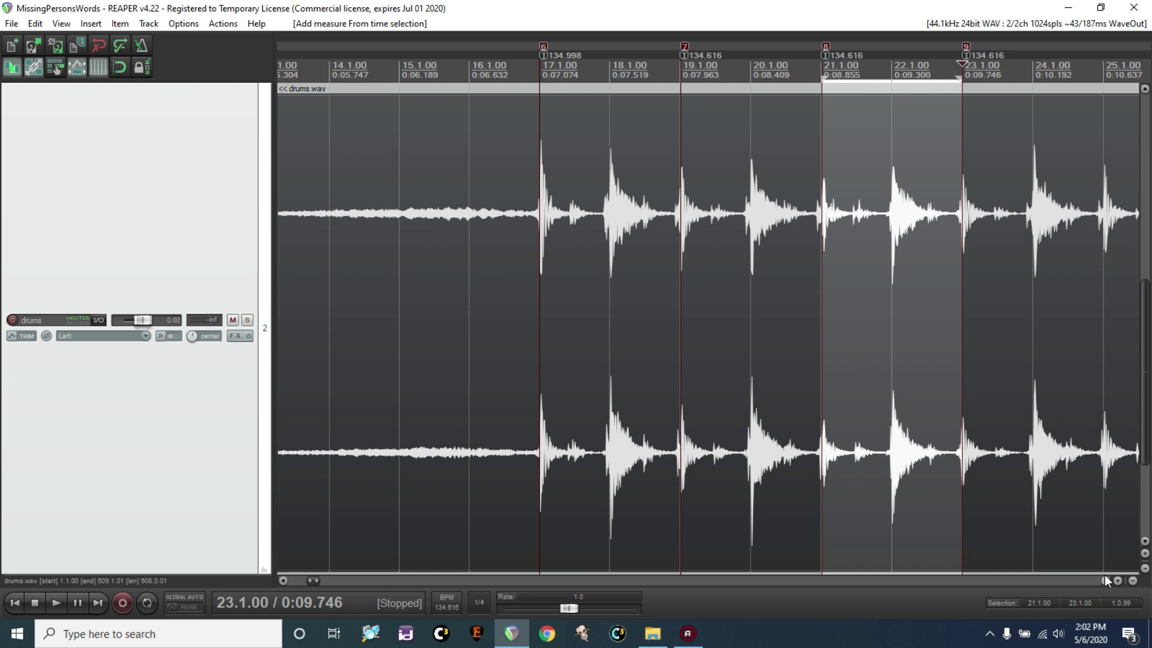
# Add a marker on the drum hit at 26.1.02 and create 1/4 measures from the 23.1.00 marker up to it.
pyautogui.moveTo(1104, 576); pyautogui.dragTo(1103, 575)
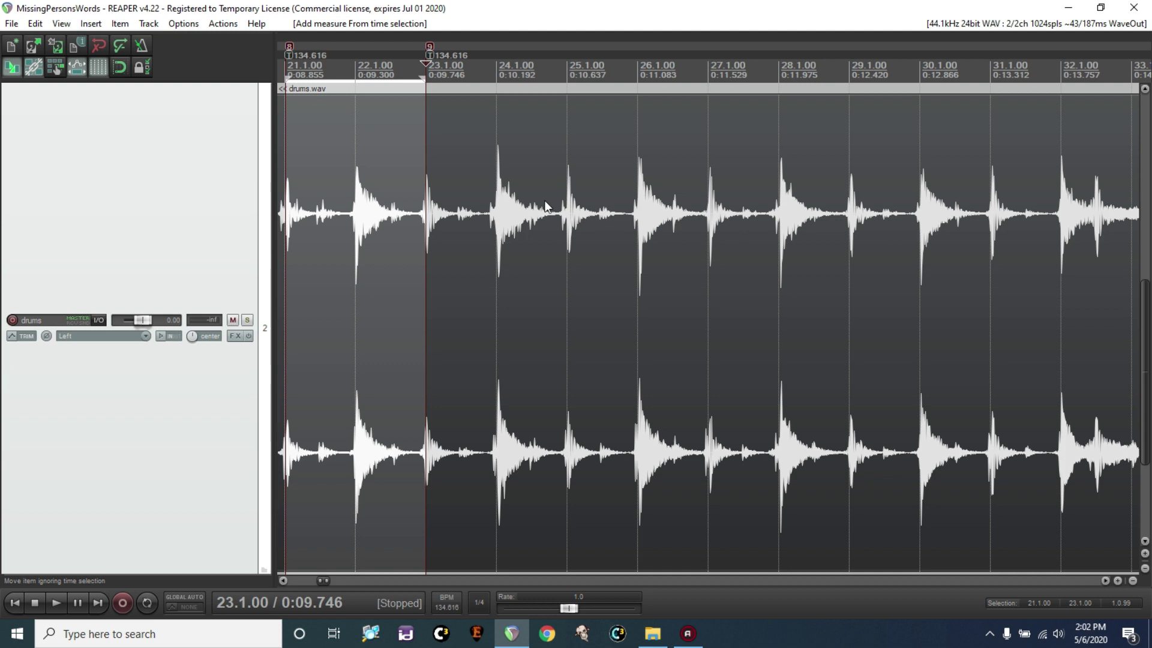
pyautogui.click(639, 178)
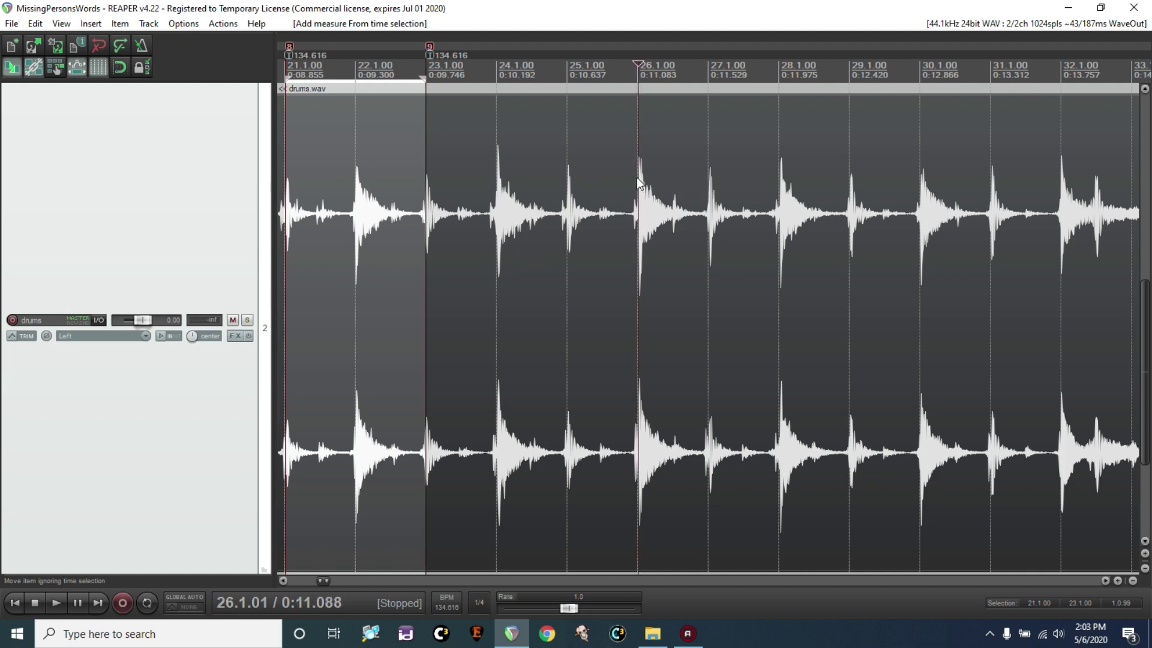
pyautogui.click(638, 180)
pyautogui.hotkey('shift', 'm')
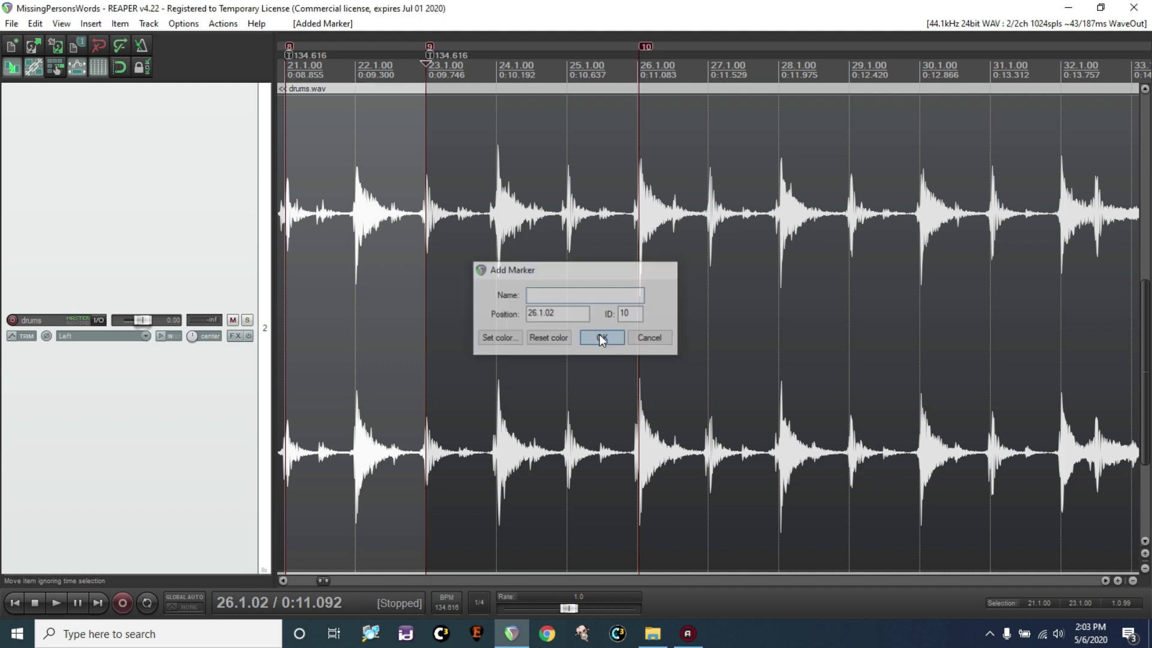
pyautogui.click(601, 339)
pyautogui.click(543, 347)
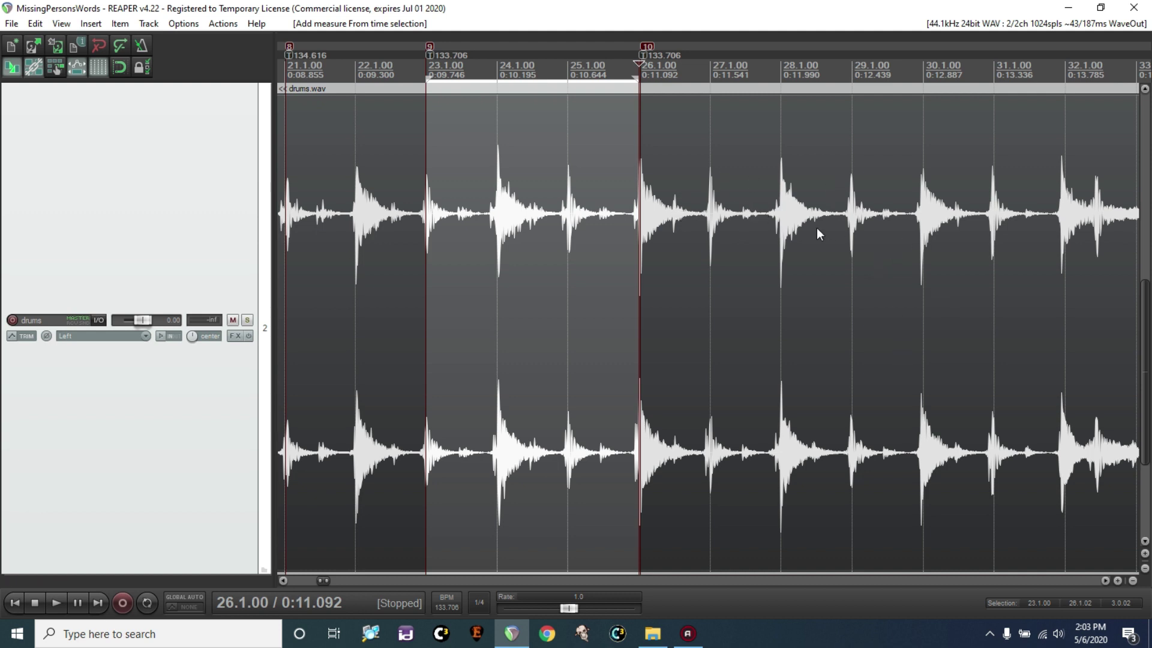
# Mark the drum hits at 29.1.96 and 32.1.00, creating four 1/4 bars up to the first and two up to the second.
pyautogui.click(921, 185)
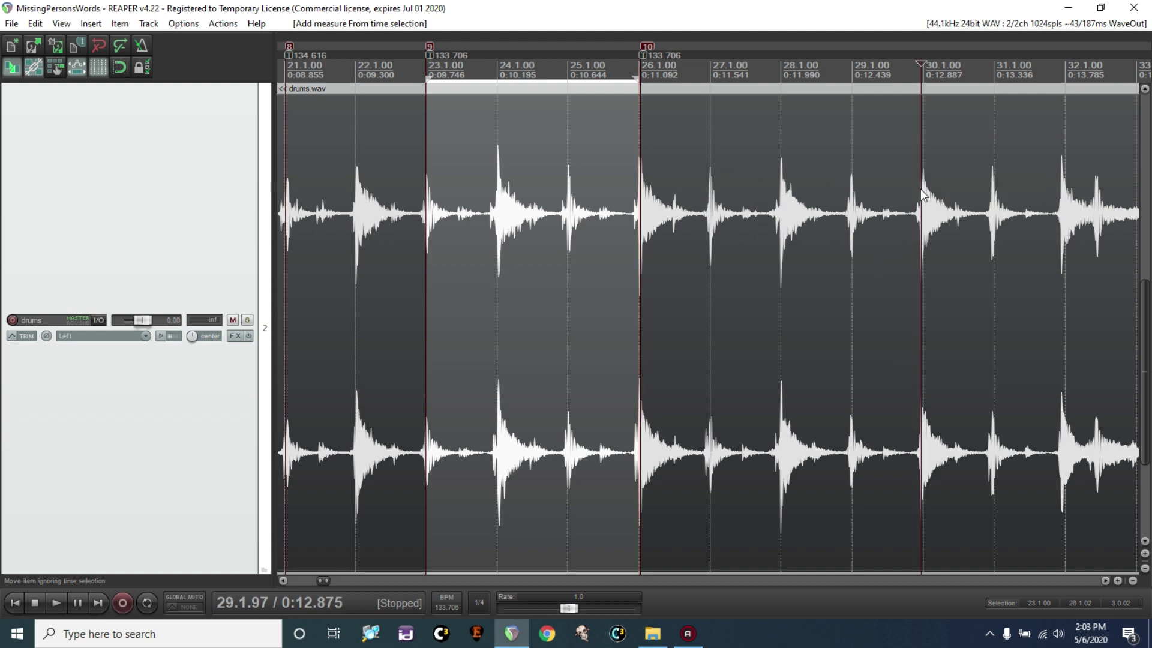
pyautogui.click(921, 239)
pyautogui.hotkey('shift', 'm')
pyautogui.click(596, 336)
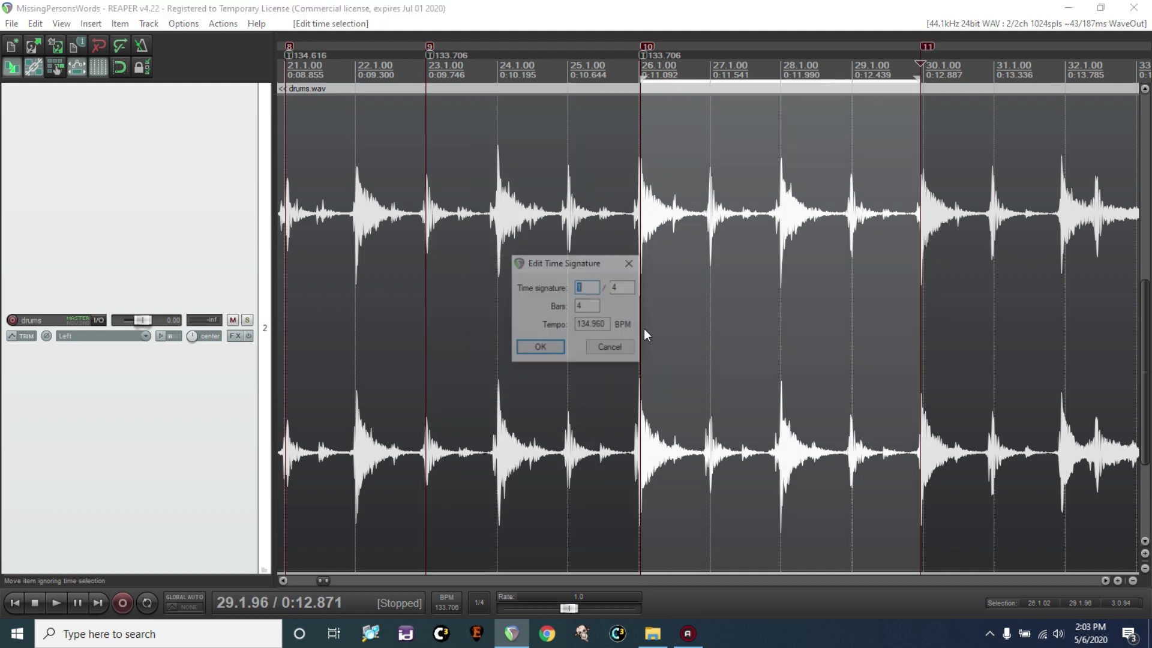
pyautogui.click(553, 350)
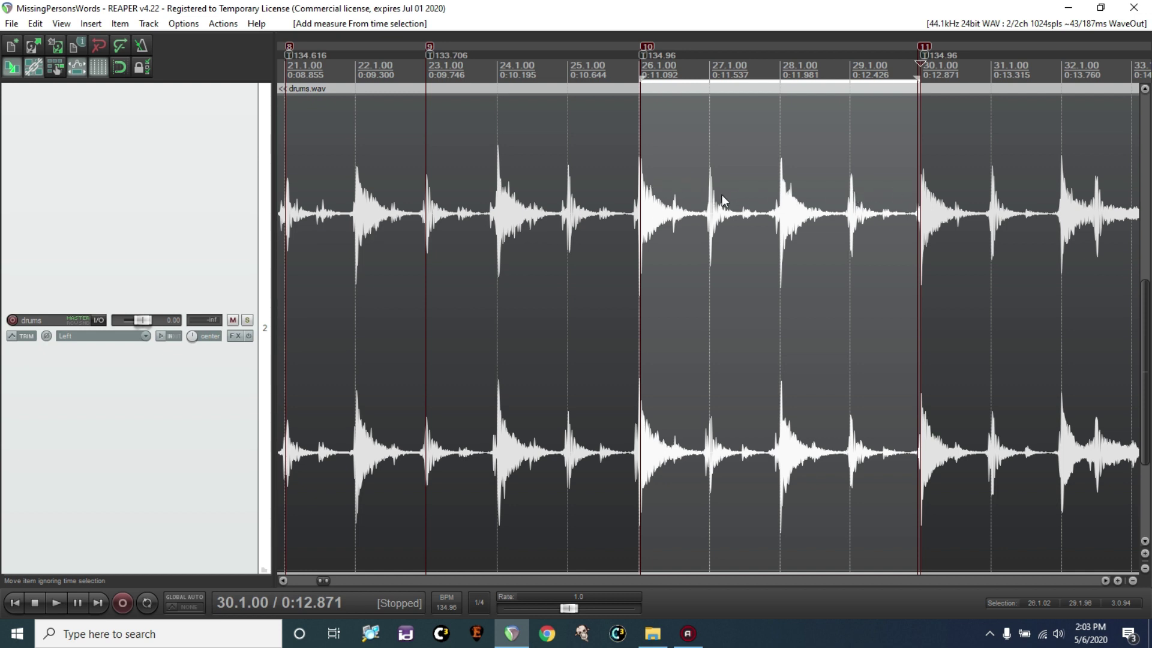
pyautogui.click(1064, 179)
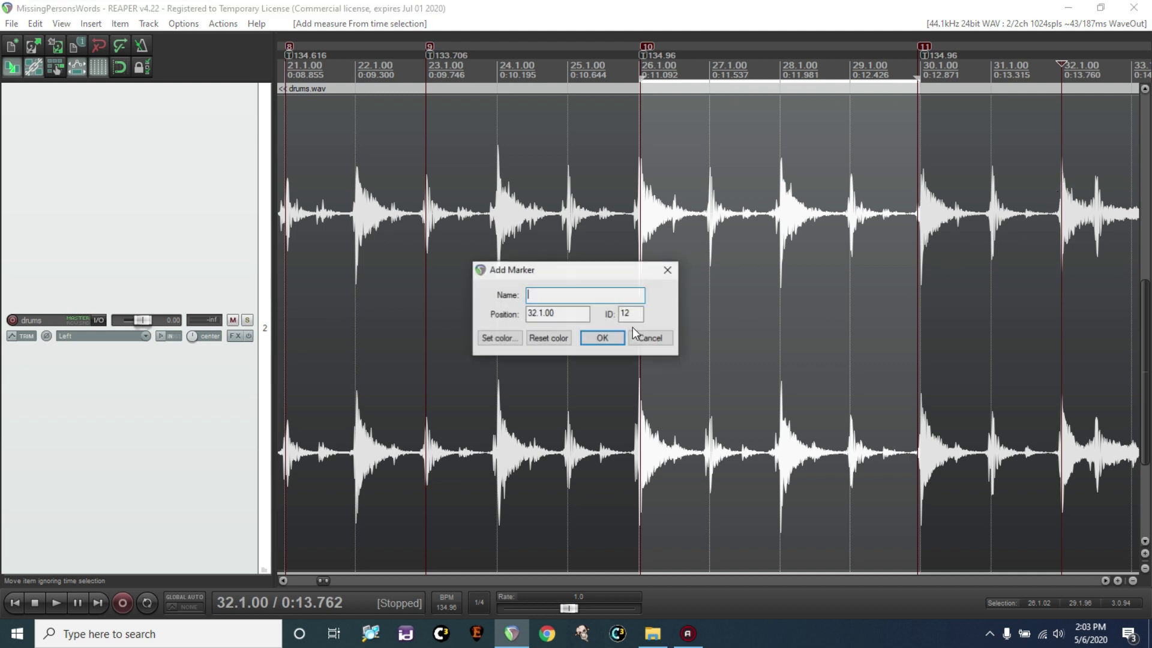
pyautogui.click(599, 337)
pyautogui.click(540, 347)
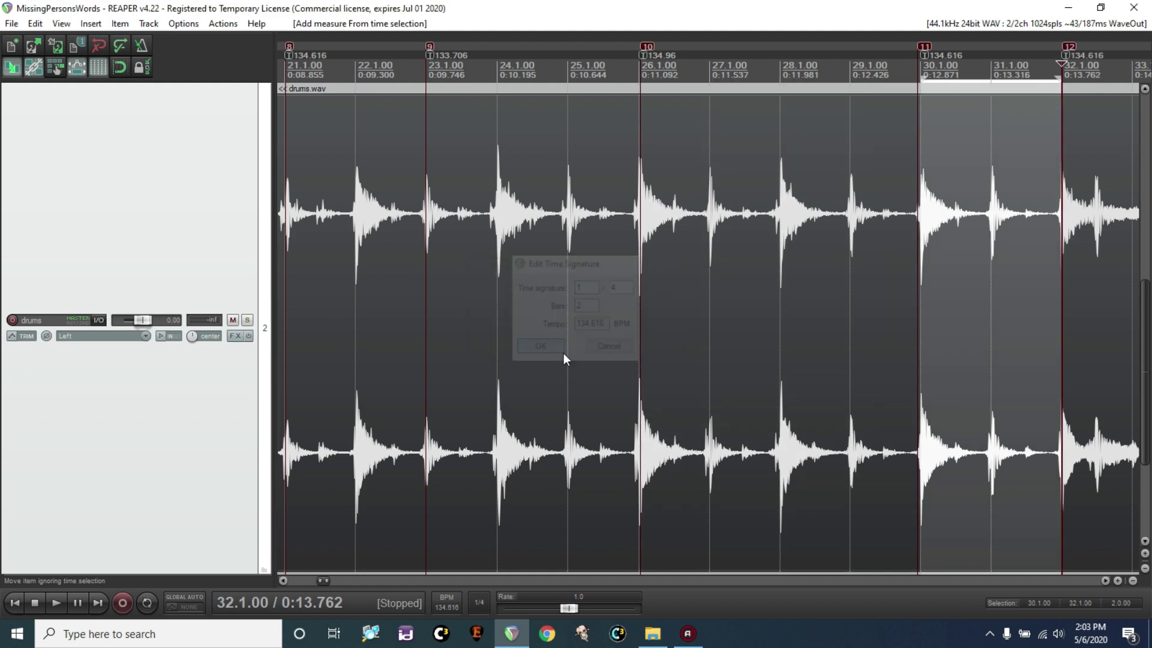
# Add a marker on the drum hit at 33.1.94 and create 1/4 measures from the 32.1.00 marker up to it.
pyautogui.click(1104, 580)
pyautogui.click(1105, 580)
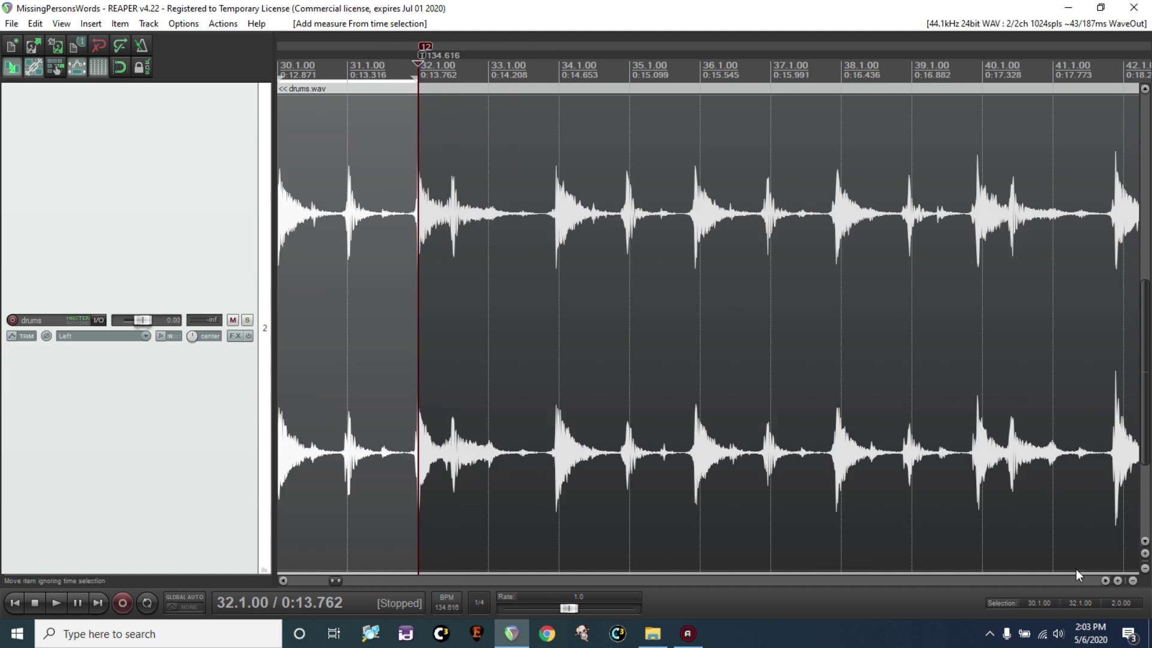
pyautogui.click(556, 202)
pyautogui.hotkey('shift', 'm')
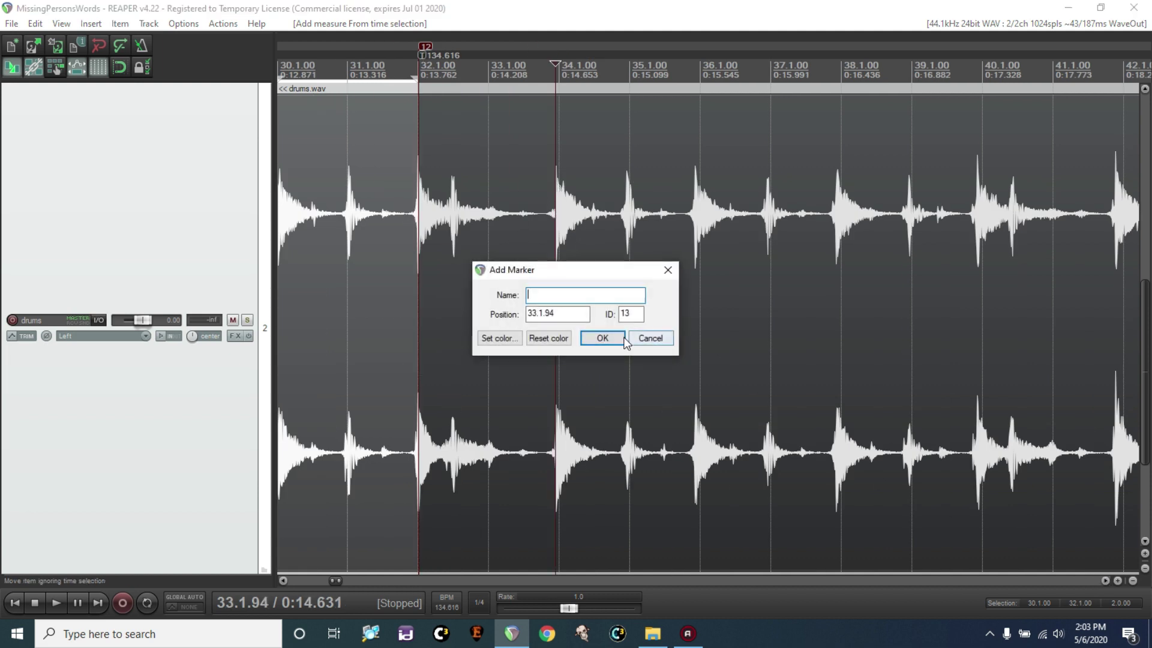
pyautogui.click(599, 337)
pyautogui.click(536, 344)
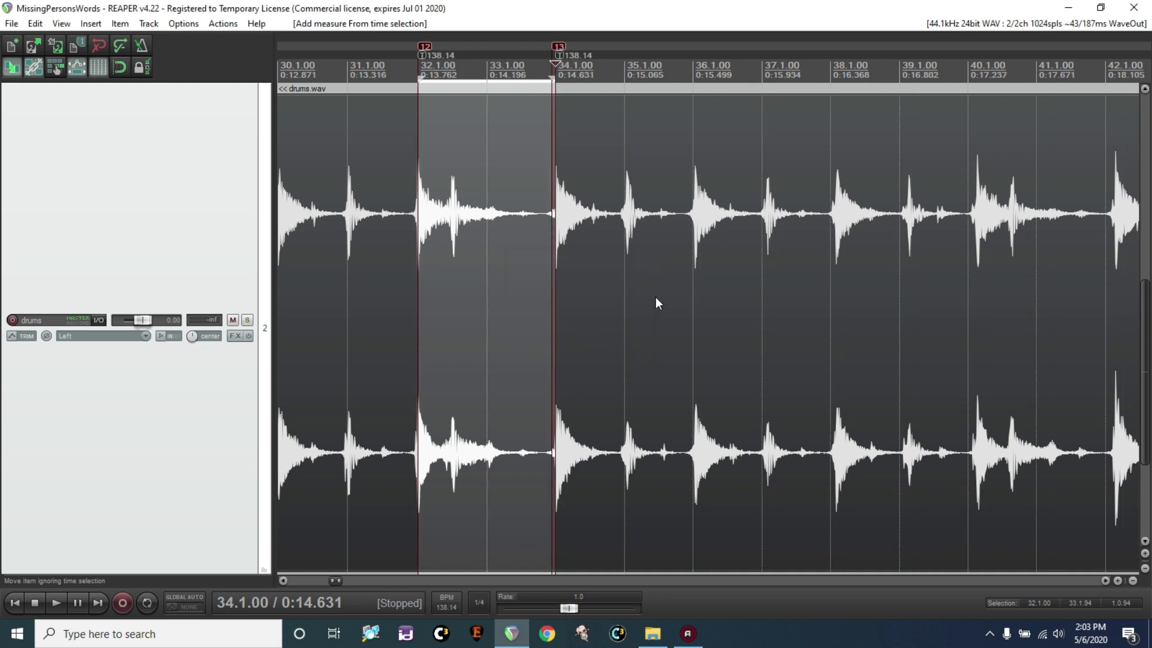
# Mark the drum hits at 35.1.02 and 35.1.96, creating a single 1/4 bar from the preceding marker up to each.
pyautogui.click(627, 188)
pyautogui.hotkey('shift', 'm')
pyautogui.click(607, 340)
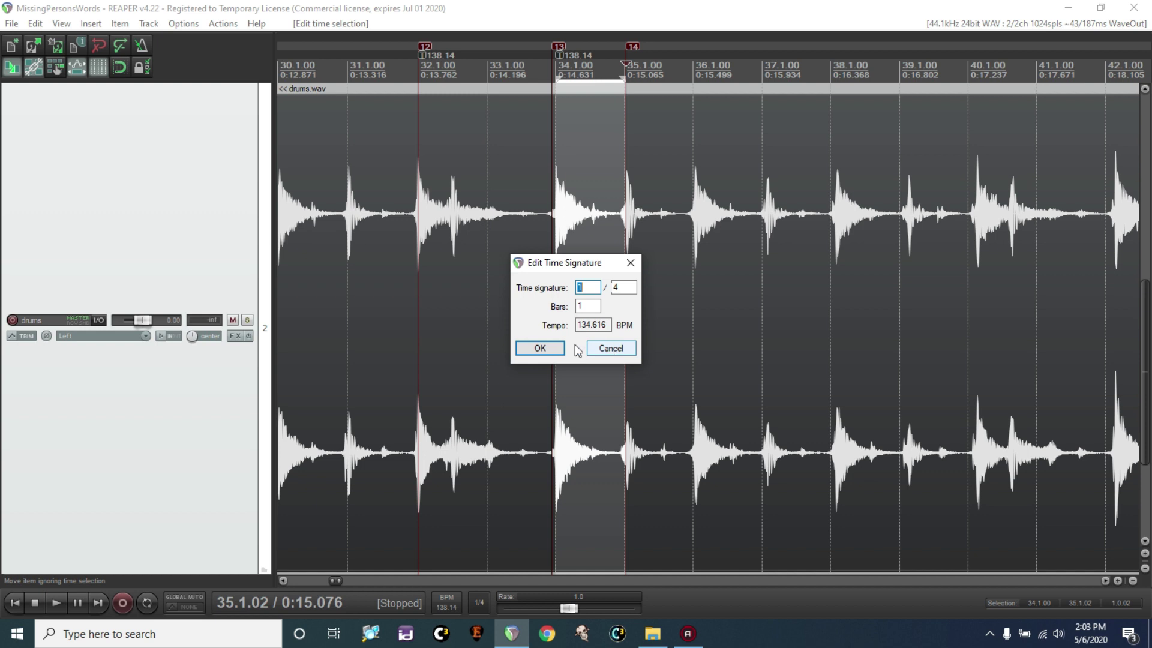
pyautogui.click(549, 348)
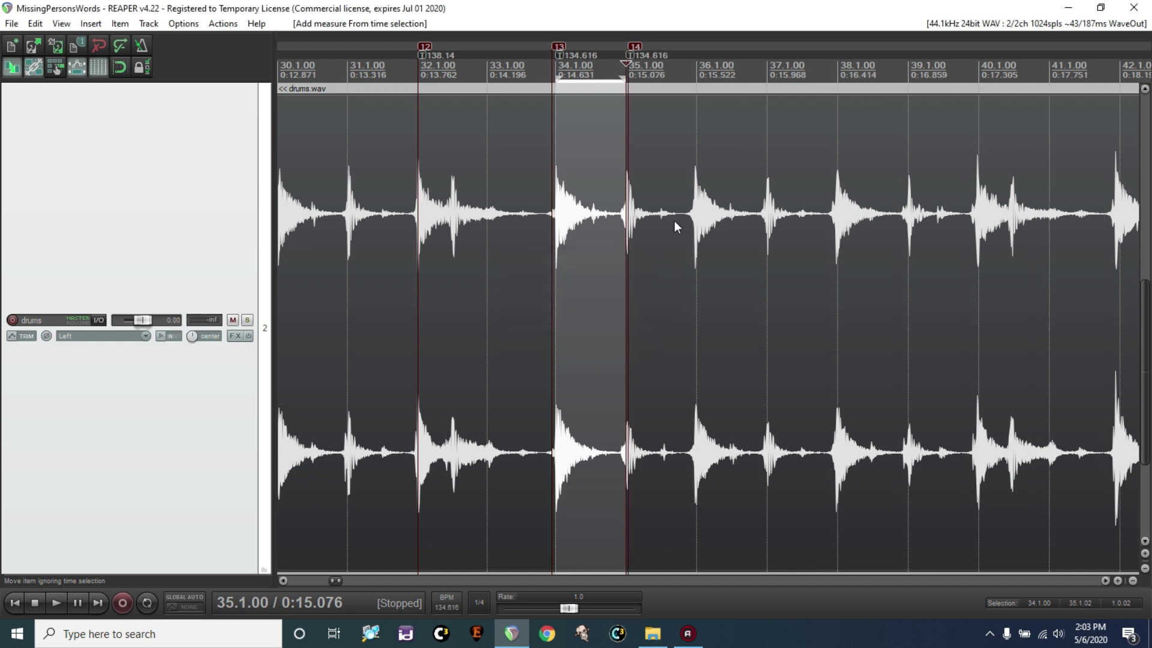
pyautogui.click(693, 175)
pyautogui.hotkey('shift', 'm')
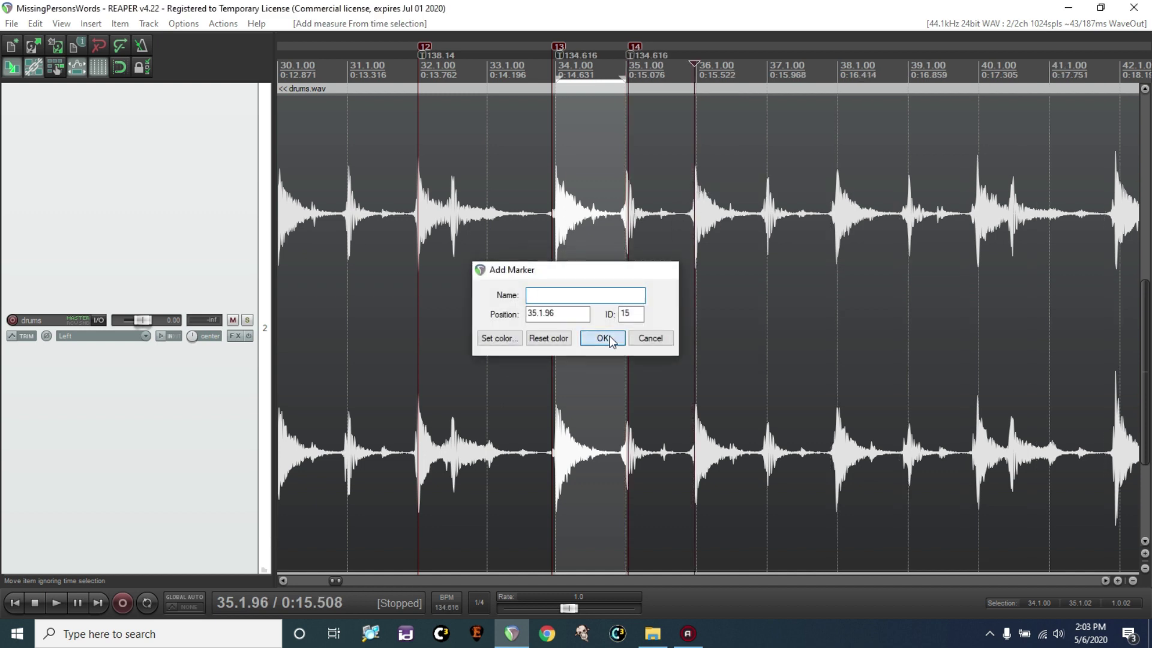
pyautogui.click(603, 338)
pyautogui.click(549, 347)
# Mark the drum hits at 38.1.08 and 39.1.95, creating two 1/4 bars from the preceding marker up to each.
pyautogui.click(837, 180)
pyautogui.hotkey('shift', 'm')
pyautogui.click(602, 341)
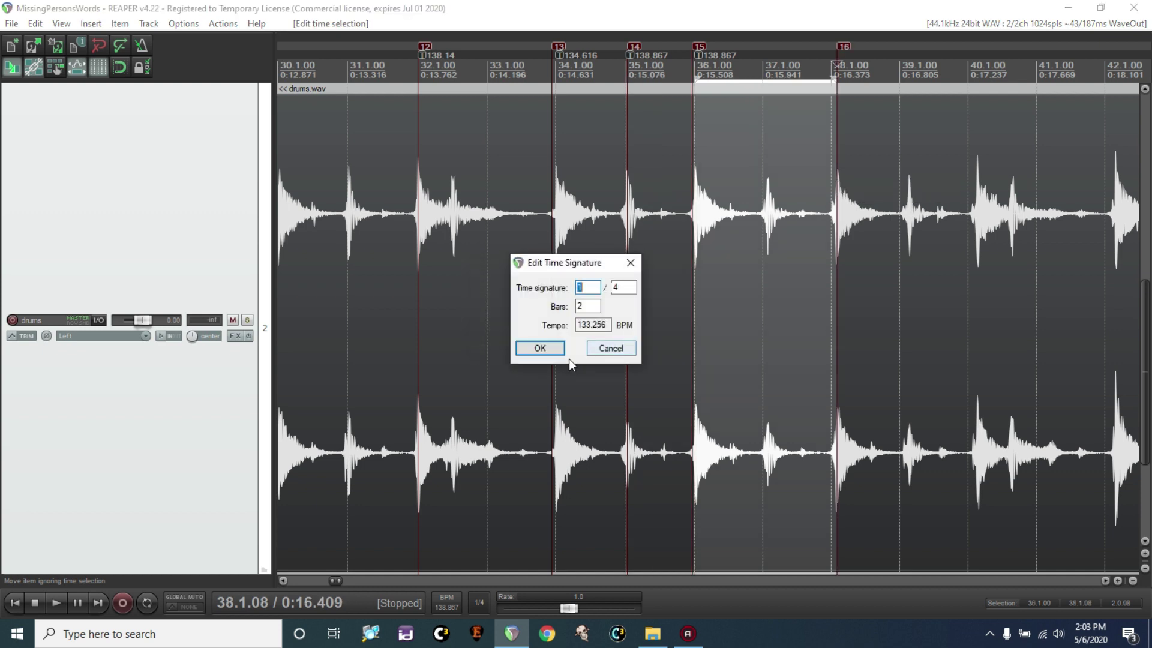
pyautogui.click(559, 348)
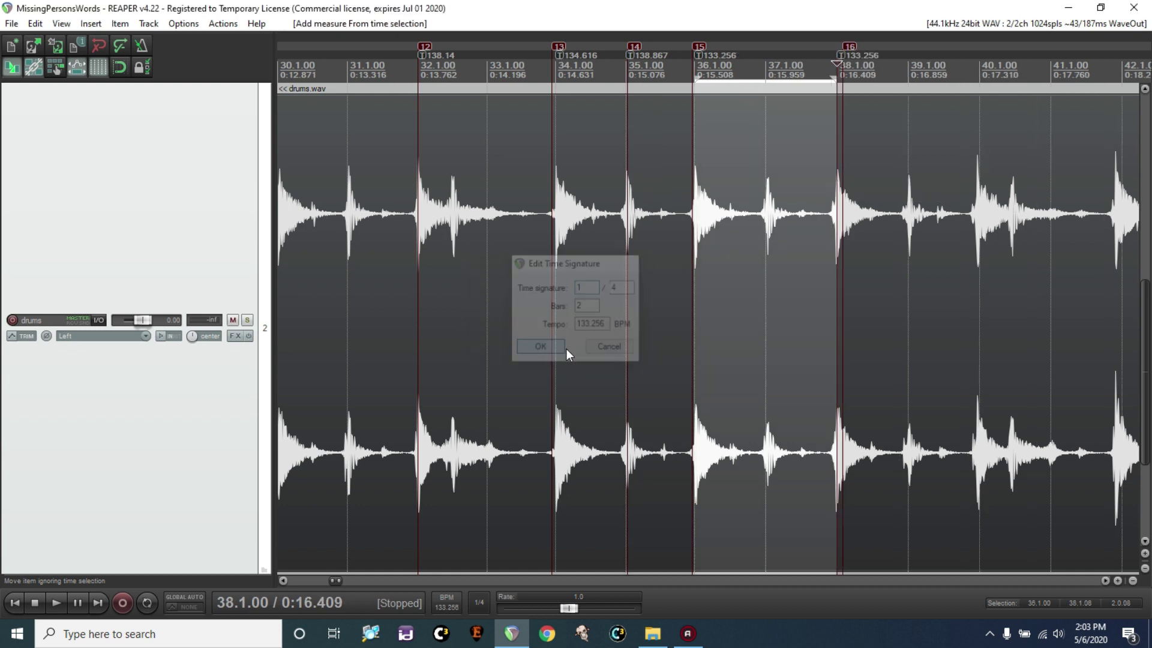
pyautogui.click(977, 170)
pyautogui.hotkey('shift', 'm')
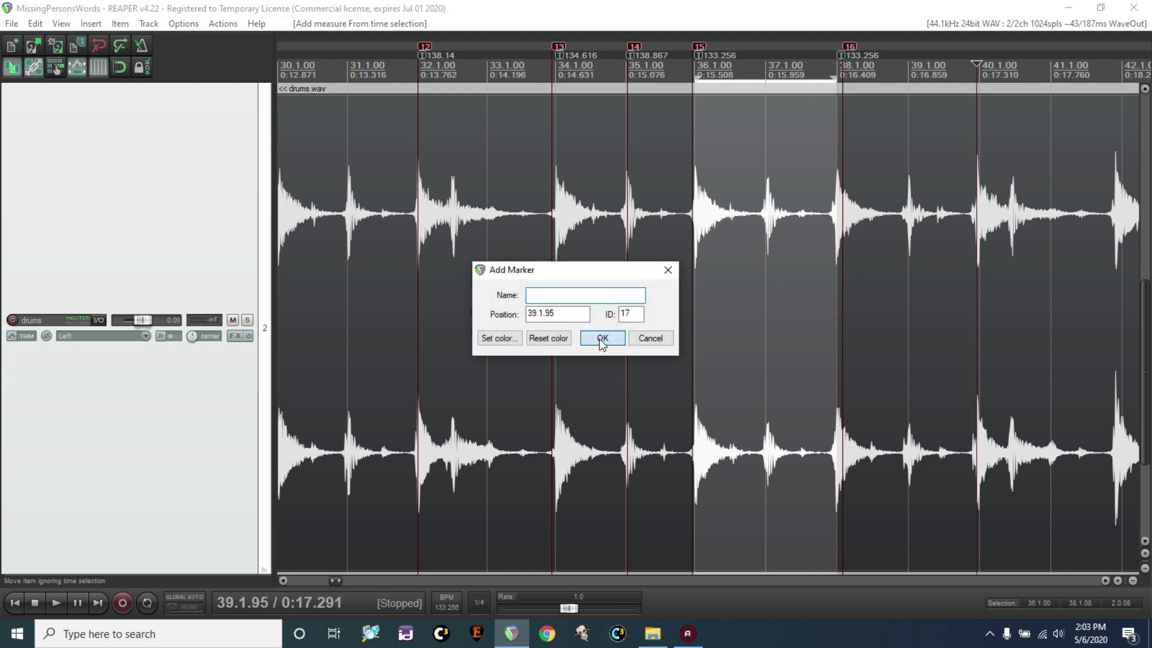
pyautogui.click(602, 339)
pyautogui.click(546, 351)
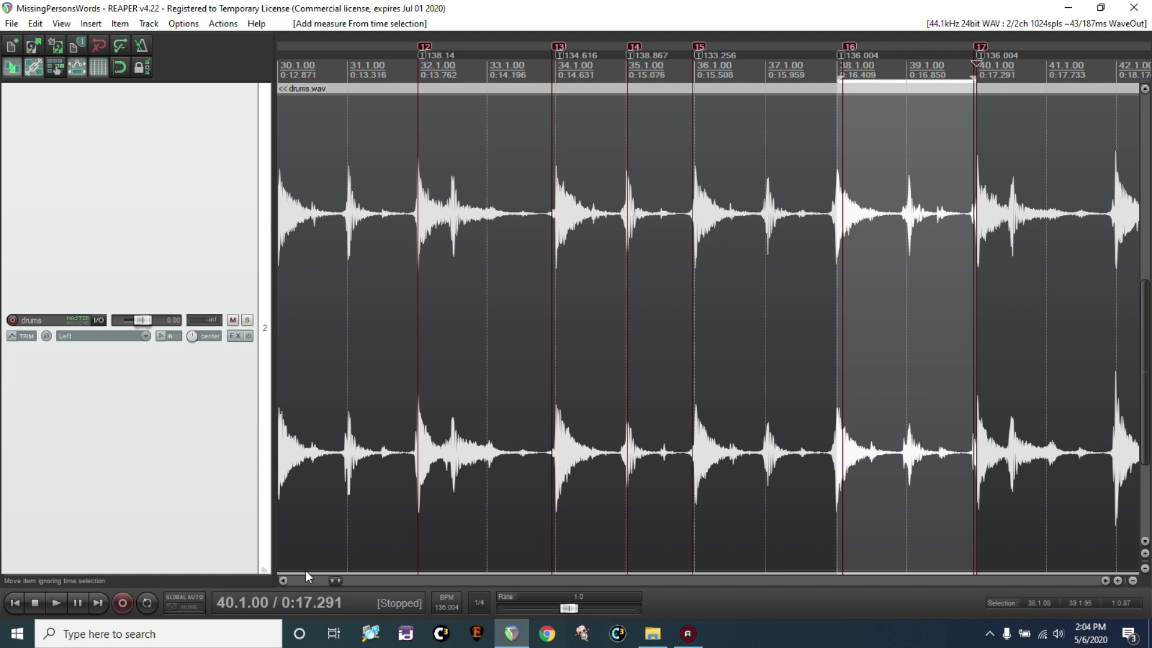
# Play the drums stem from 16.1.00 through the mapped measures to check the metronome against the drum hits.
pyautogui.click(282, 580)
pyautogui.click(282, 580)
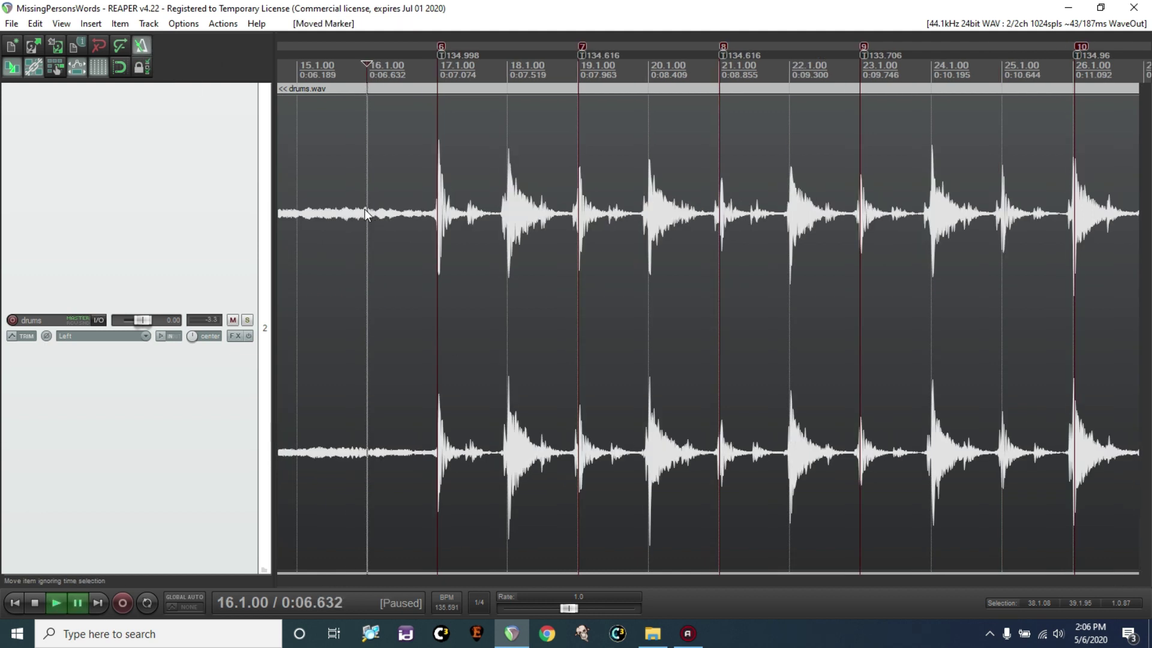
pyautogui.press('space')
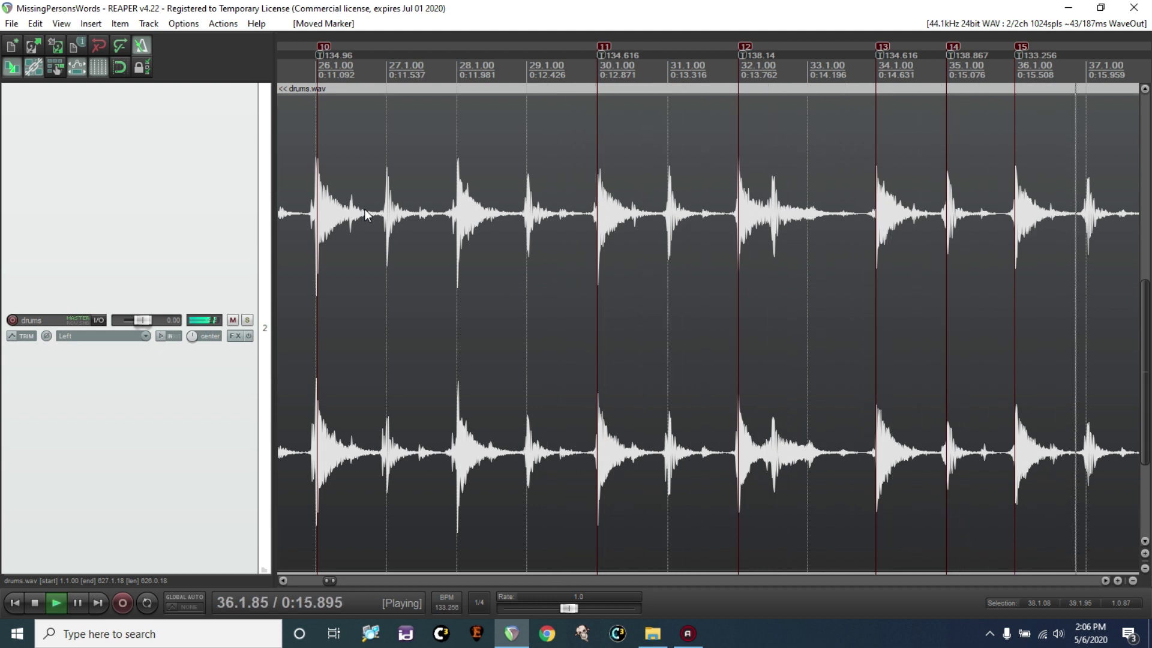
pyautogui.hotkey('ctrl', 'space')
# Delete all markers within a time selection from 1.1.77 to 45.1.36, leaving the tempo markers in place.
pyautogui.hscroll(-5, 566, 379)
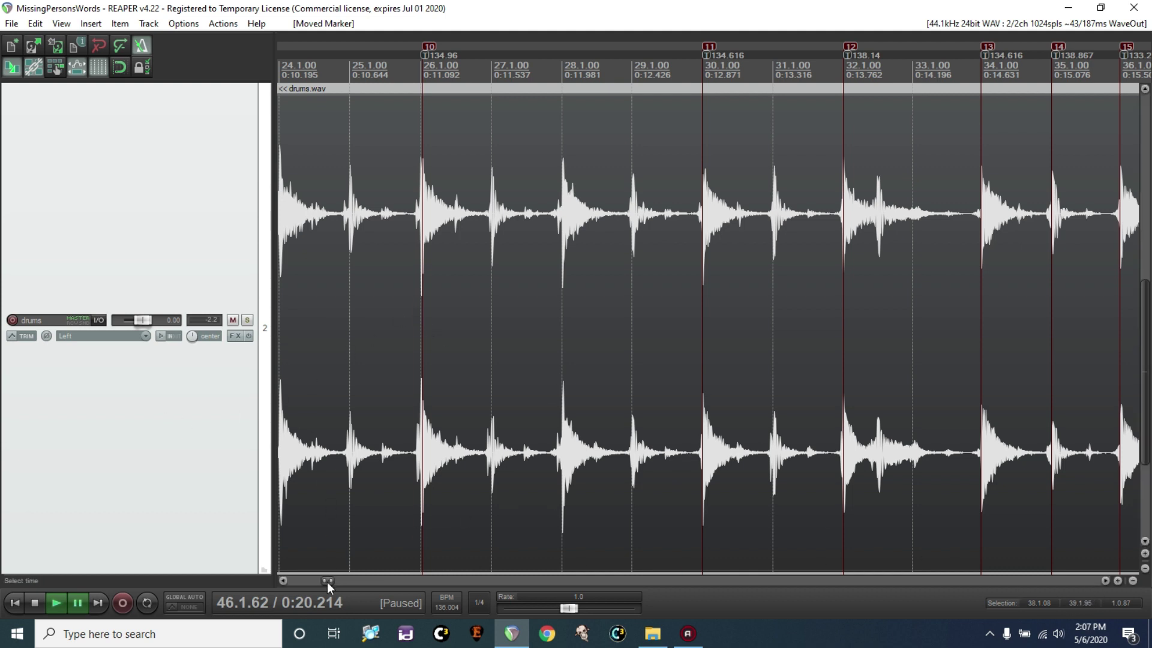
pyautogui.doubleClick(328, 581)
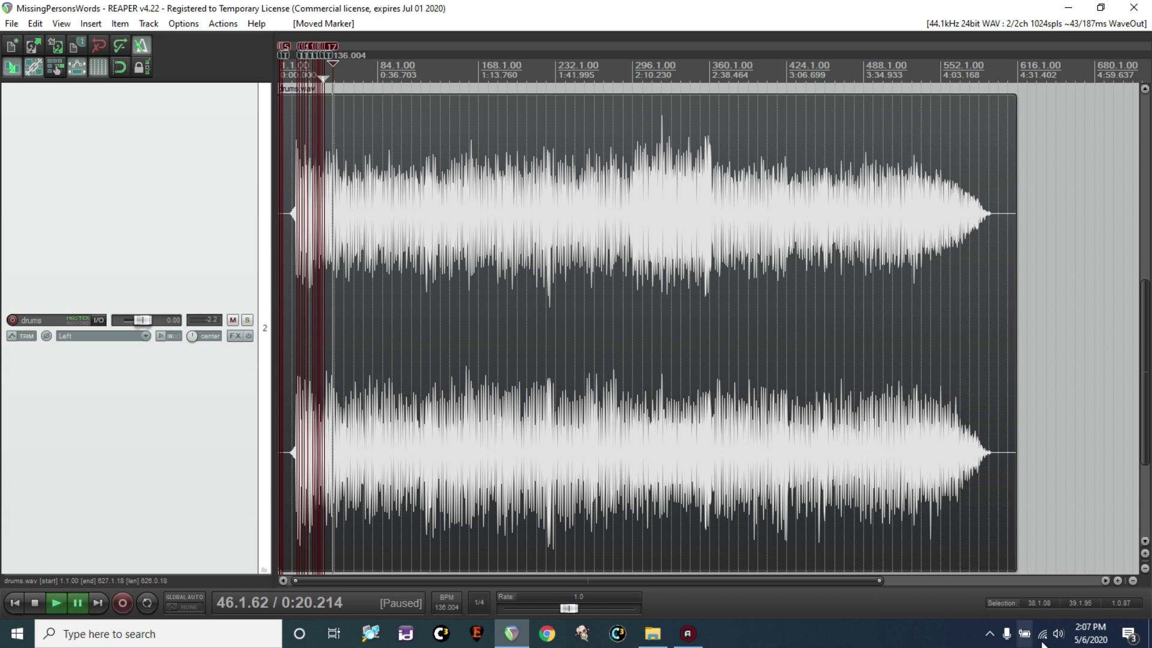
pyautogui.moveTo(878, 580); pyautogui.dragTo(378, 604)
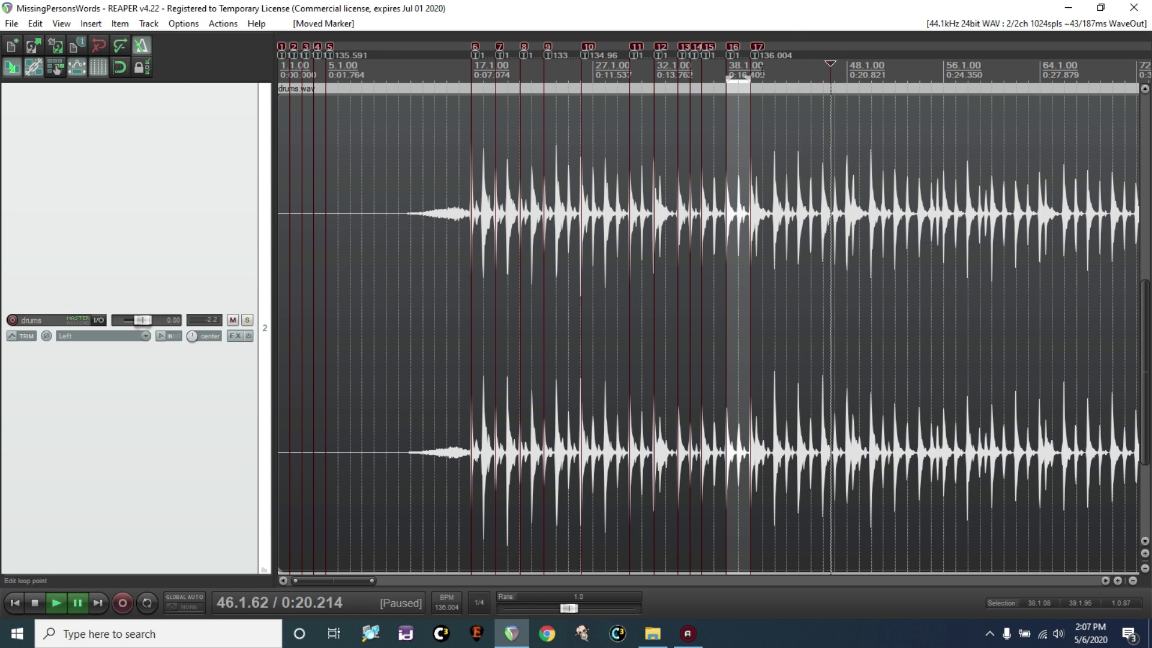
pyautogui.moveTo(817, 68); pyautogui.dragTo(286, 61)
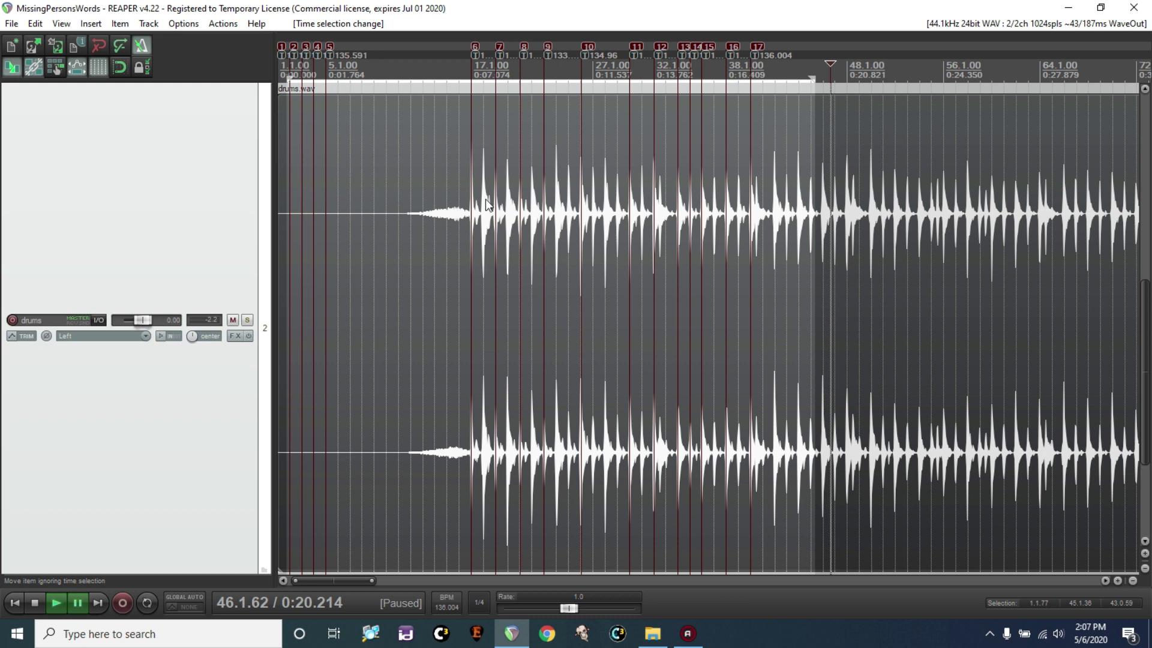
pyautogui.press('Delete')
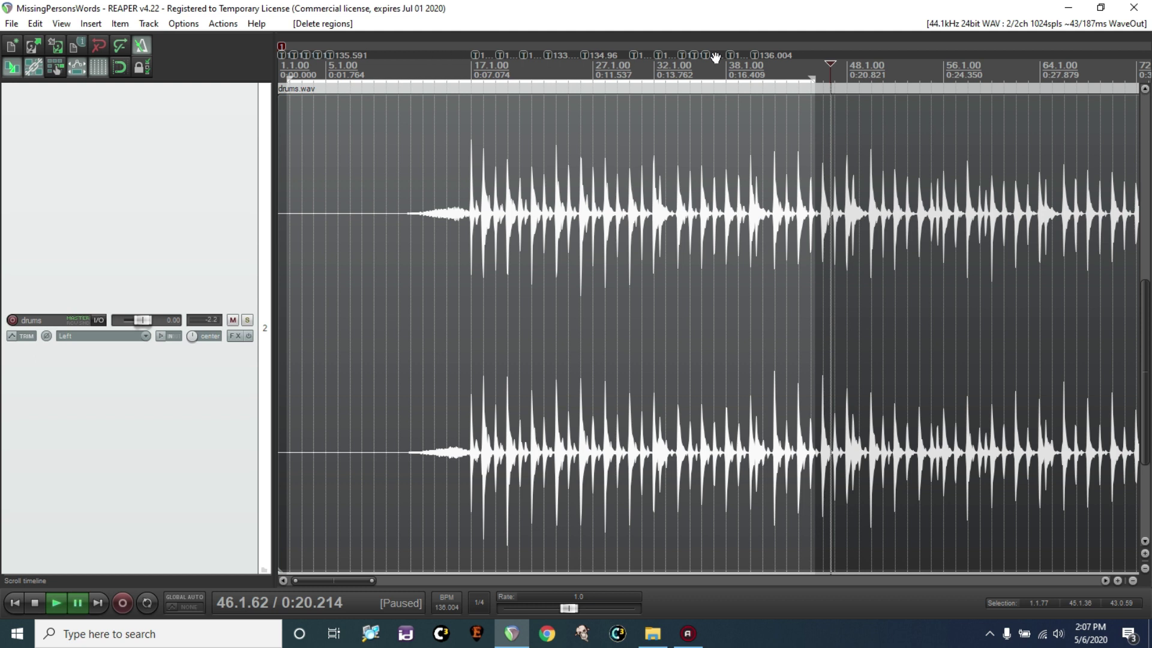
pyautogui.click(501, 294)
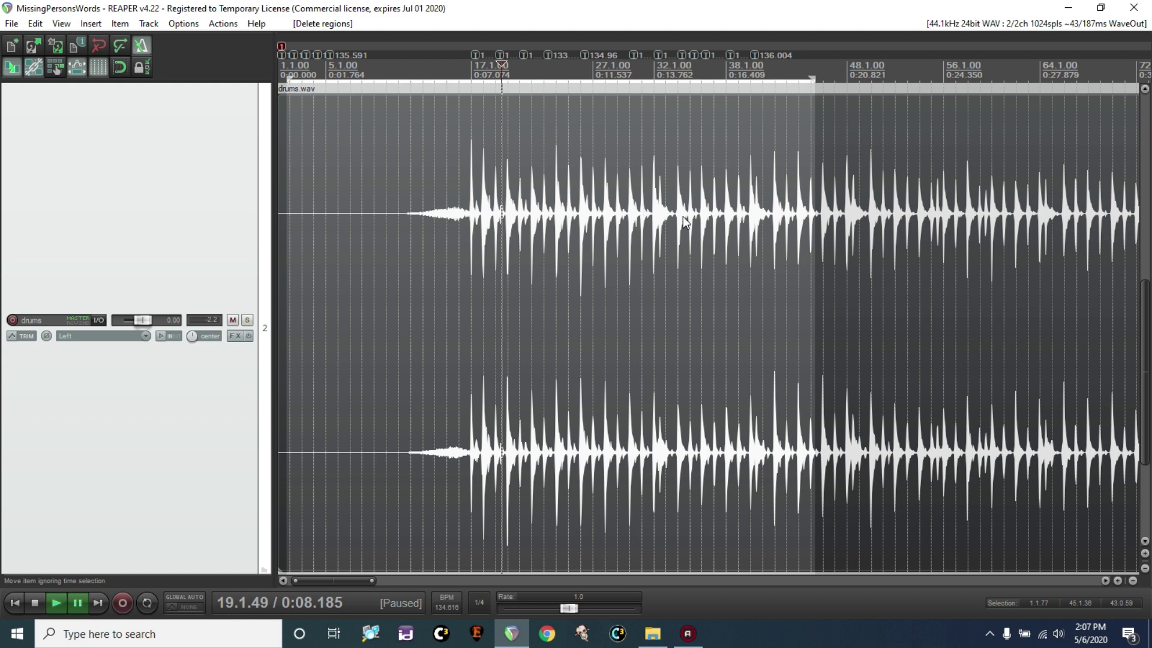
# Turn off the set time signature option for the 136 BPM tempo marker at 1.1.00, removing its 1/4 meter.
pyautogui.moveTo(372, 580); pyautogui.dragTo(300, 580)
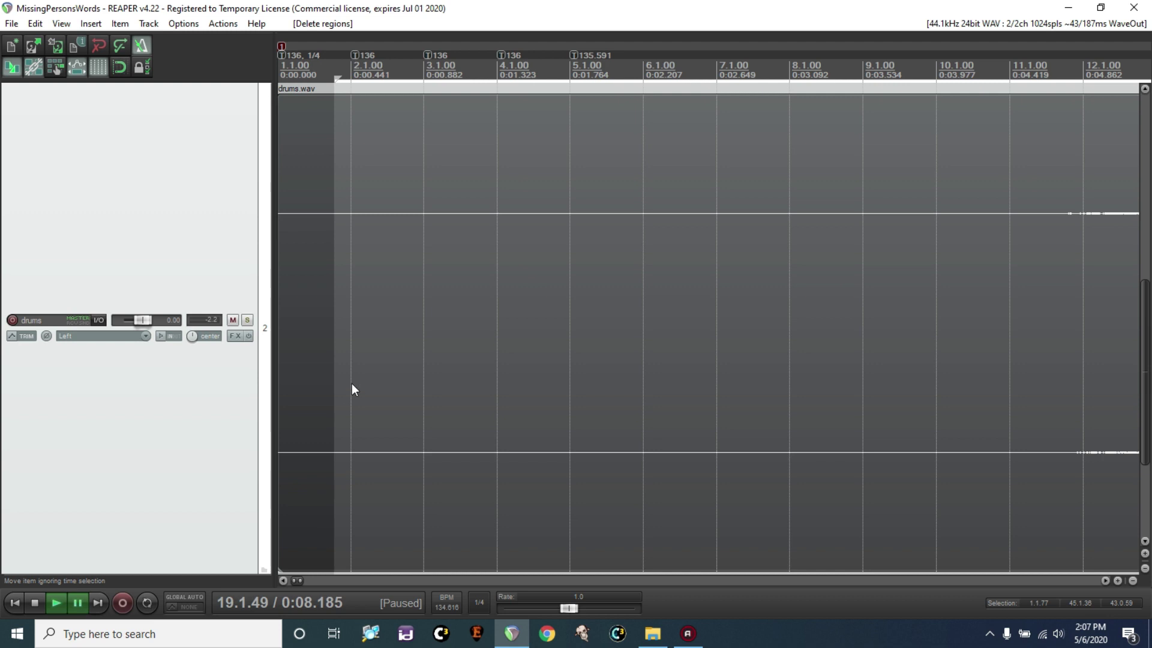
pyautogui.press('Home')
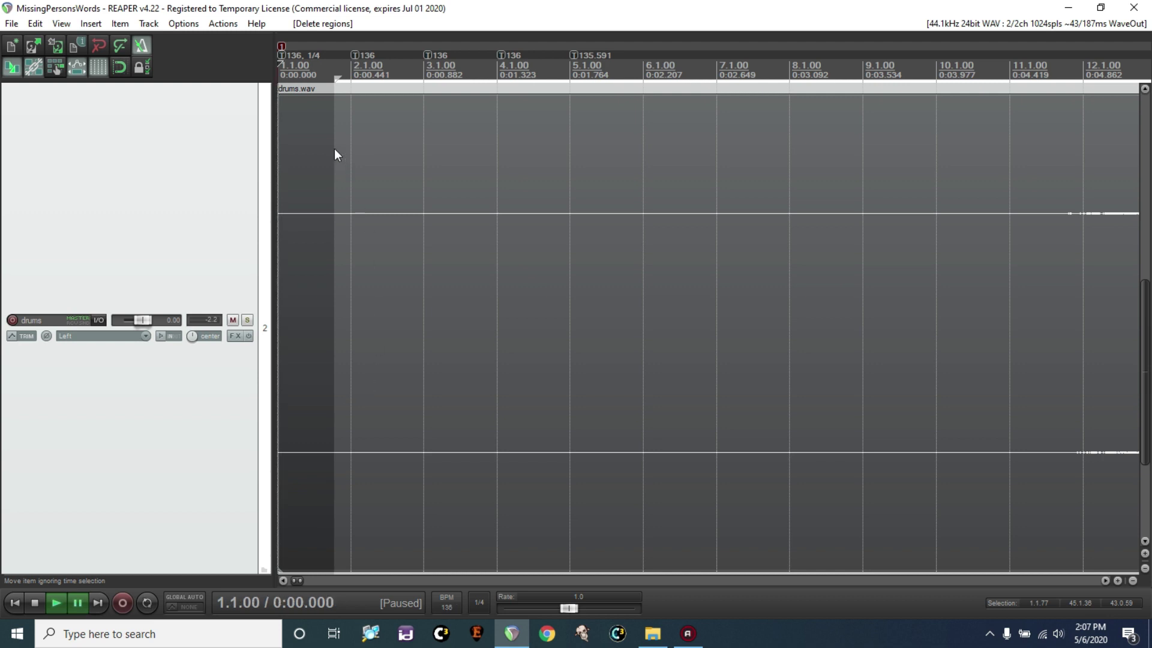
pyautogui.doubleClick(281, 55)
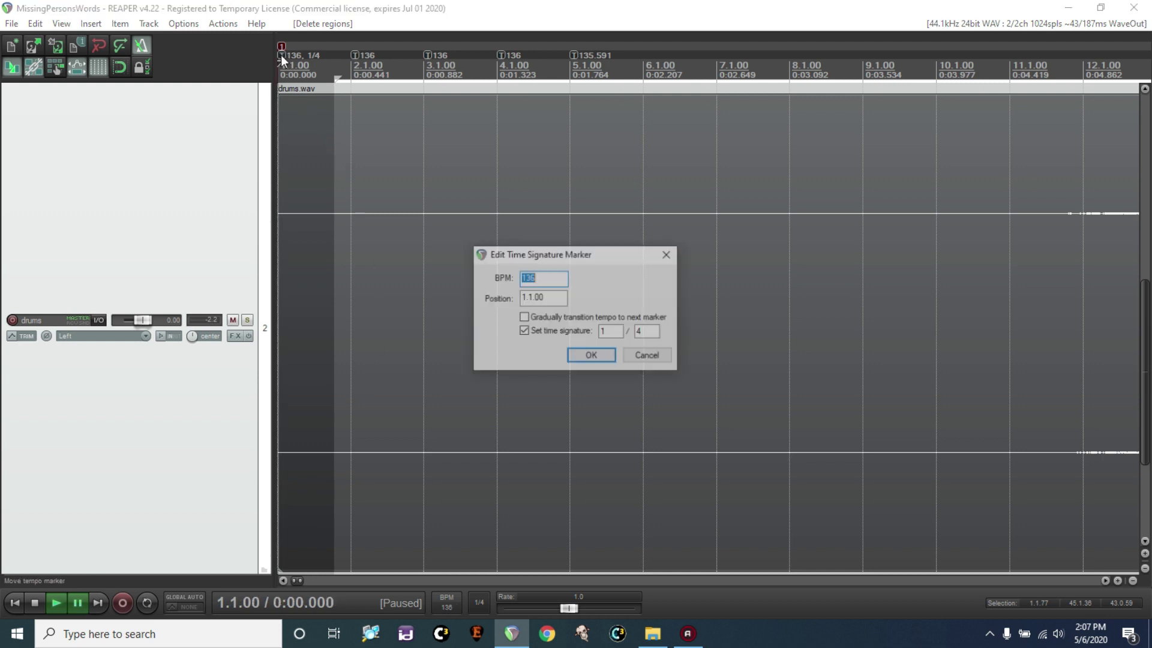
pyautogui.click(524, 332)
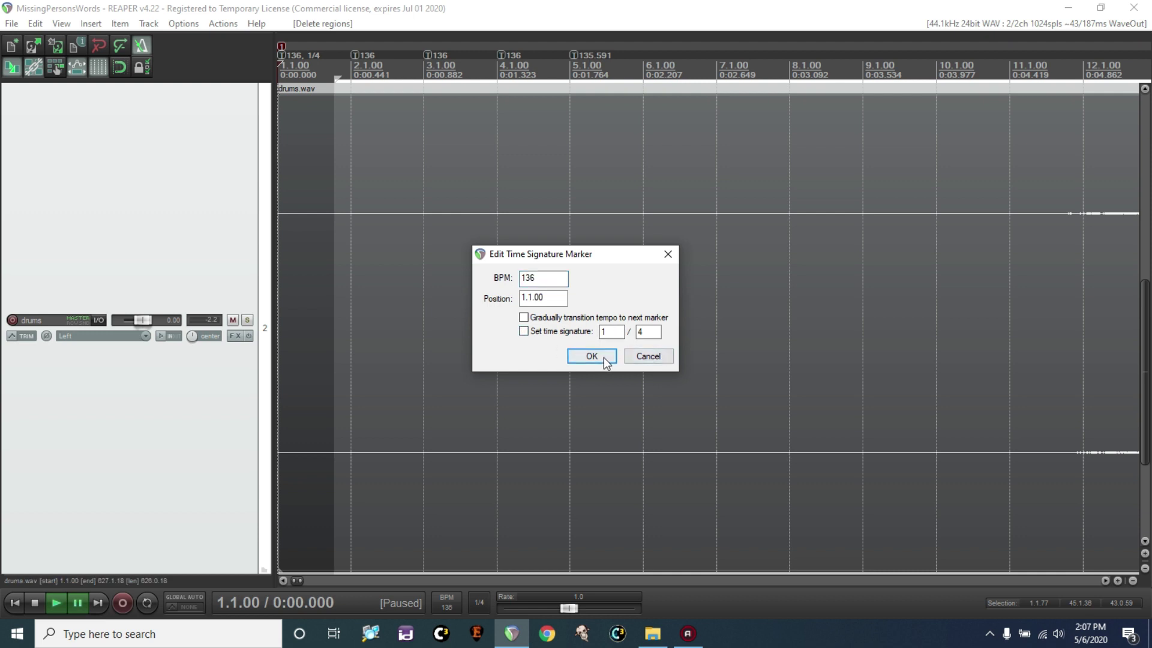
pyautogui.click(592, 357)
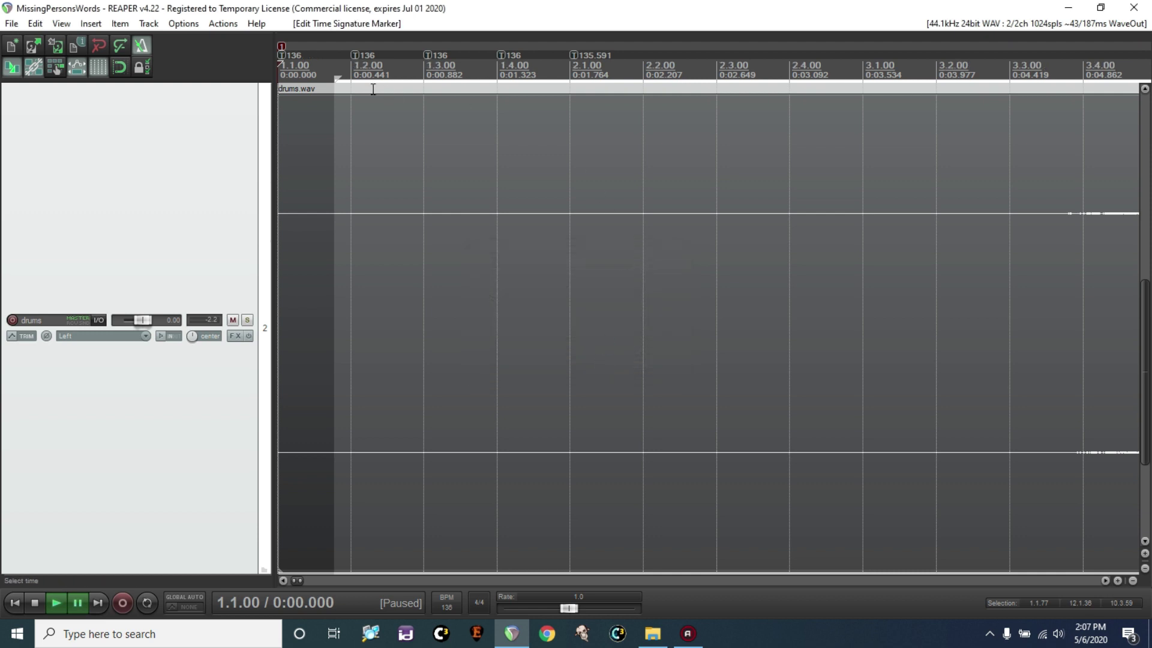
pyautogui.moveTo(1103, 580); pyautogui.dragTo(1104, 579)
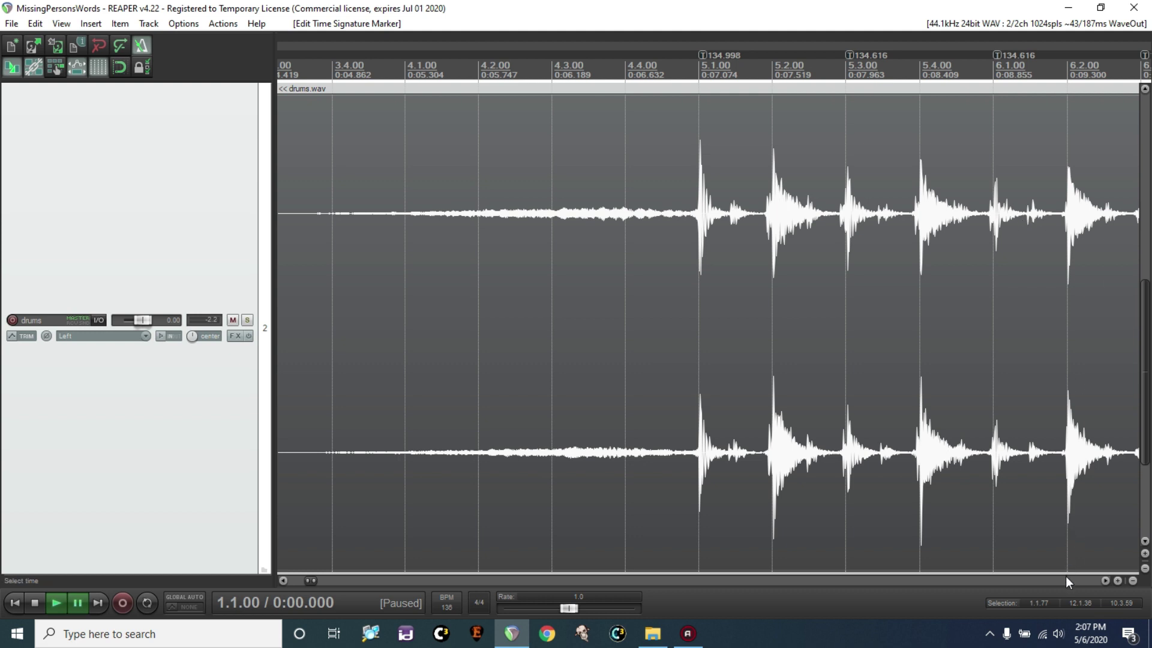
pyautogui.click(641, 397)
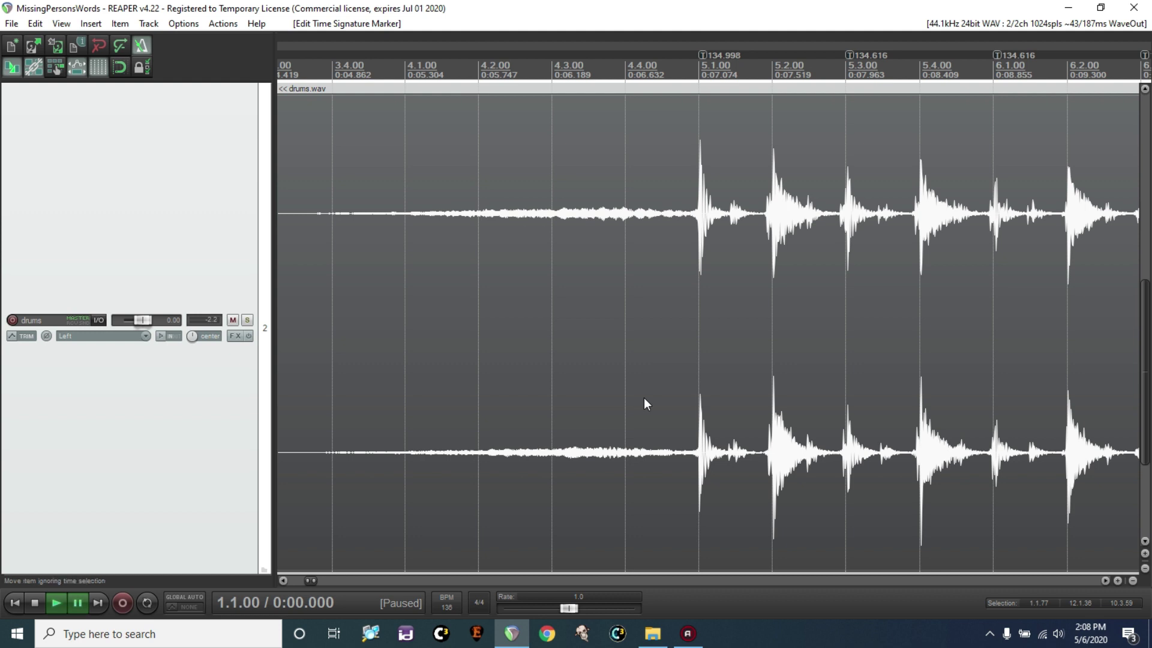